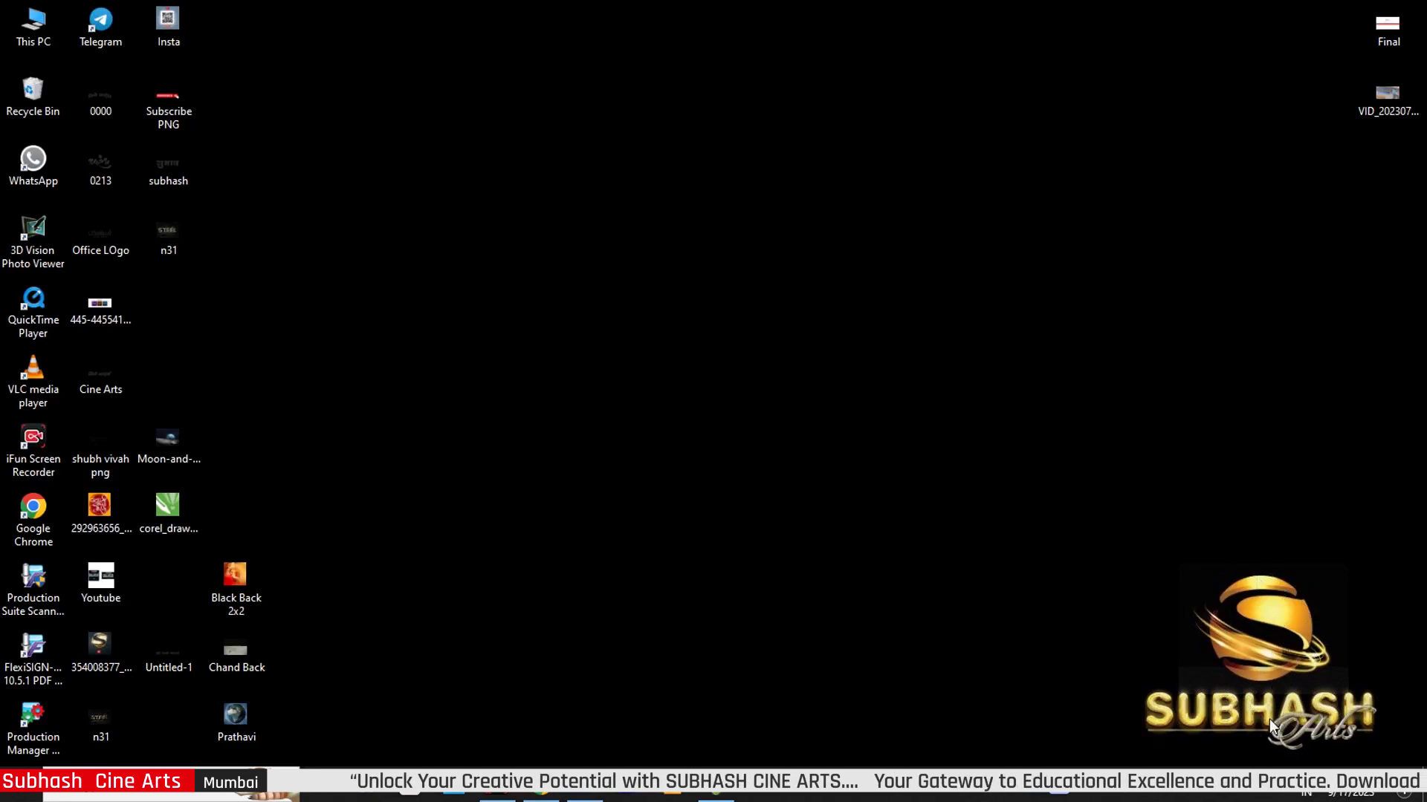
- Open This PC in File Explorer from the desktop
{"action": "double_click", "coordinate": [31, 35]}
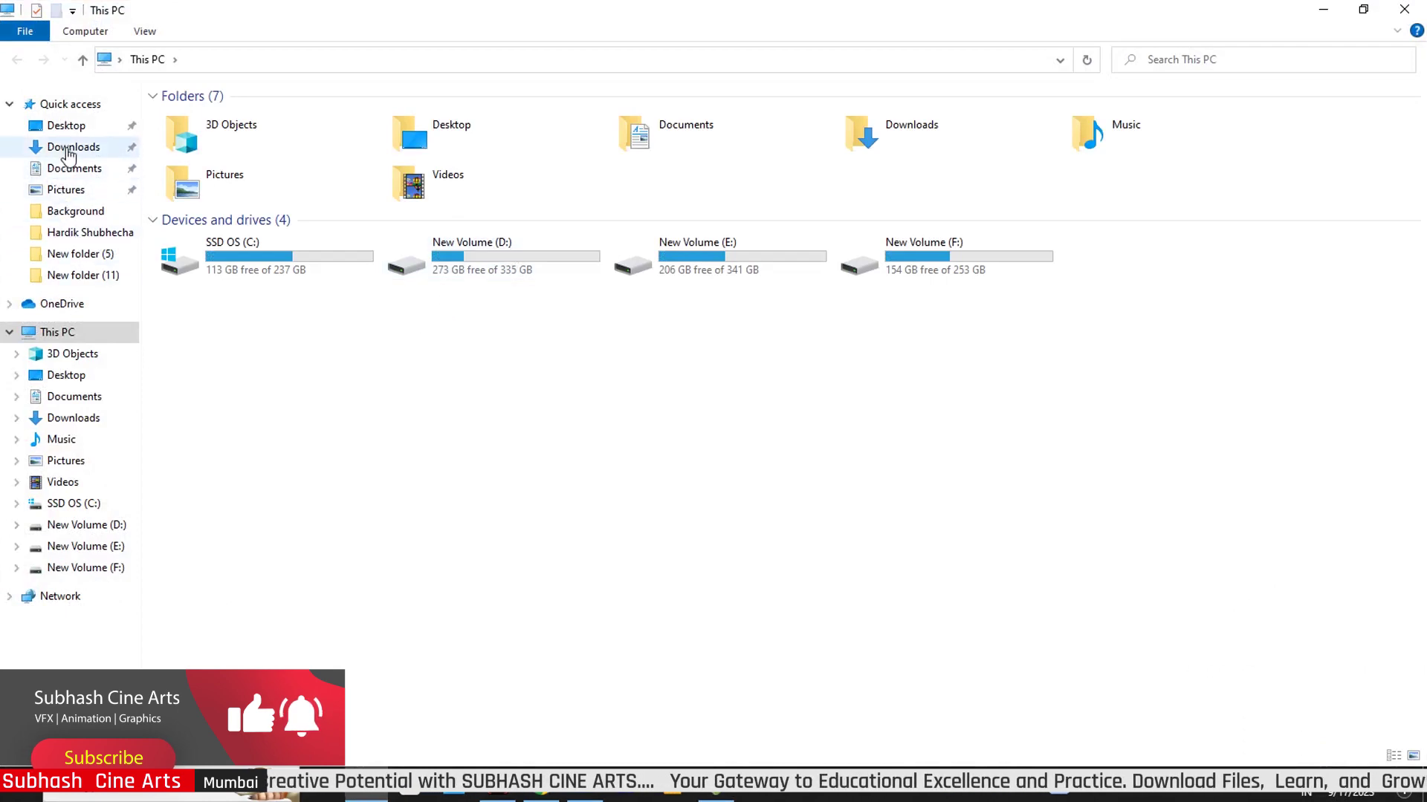
- In Downloads, start extracting the 17-9-23 archive with WinRAR
{"action": "left_click", "coordinate": [66, 147]}
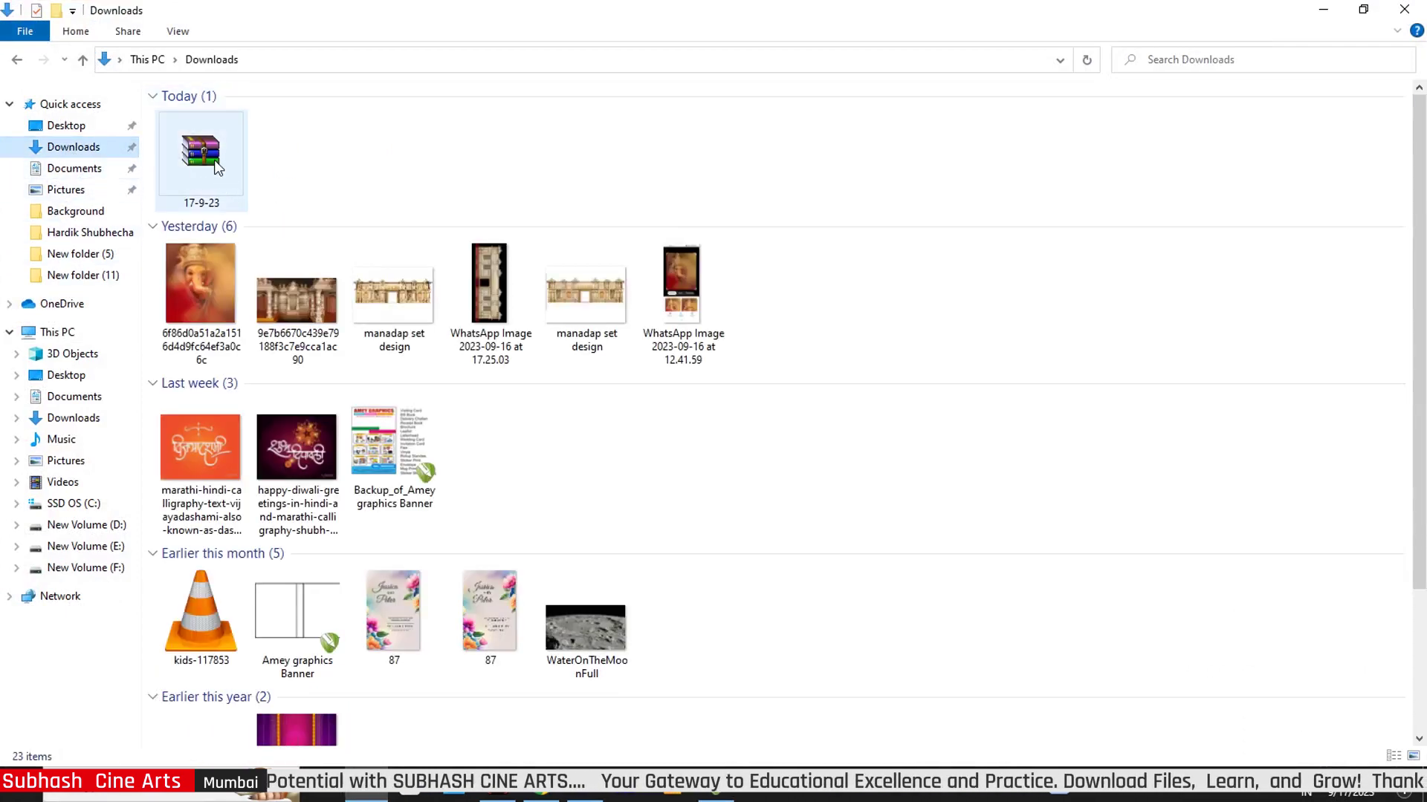
{"action": "left_click", "coordinate": [211, 165]}
{"action": "right_click", "coordinate": [212, 165]}
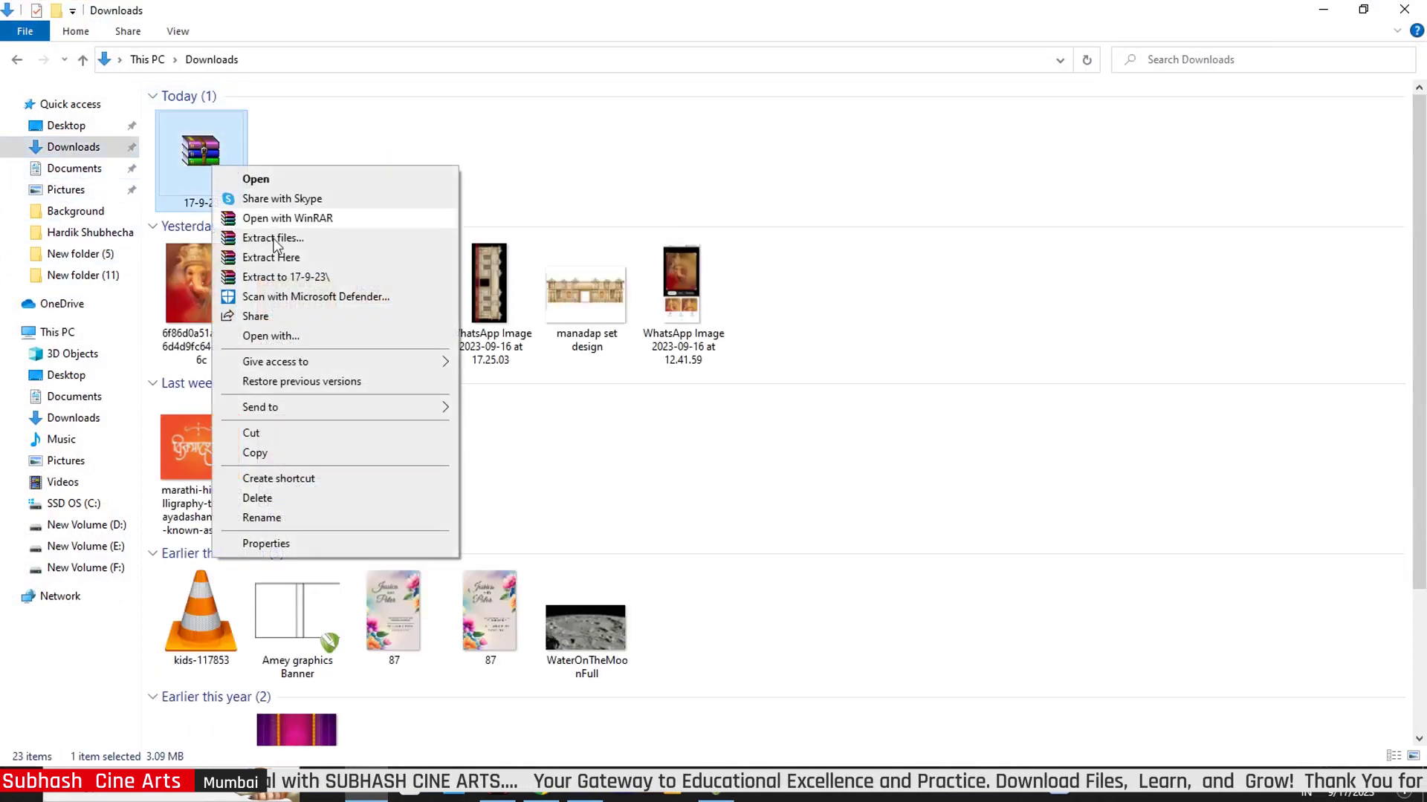
{"action": "left_click", "coordinate": [427, 257]}
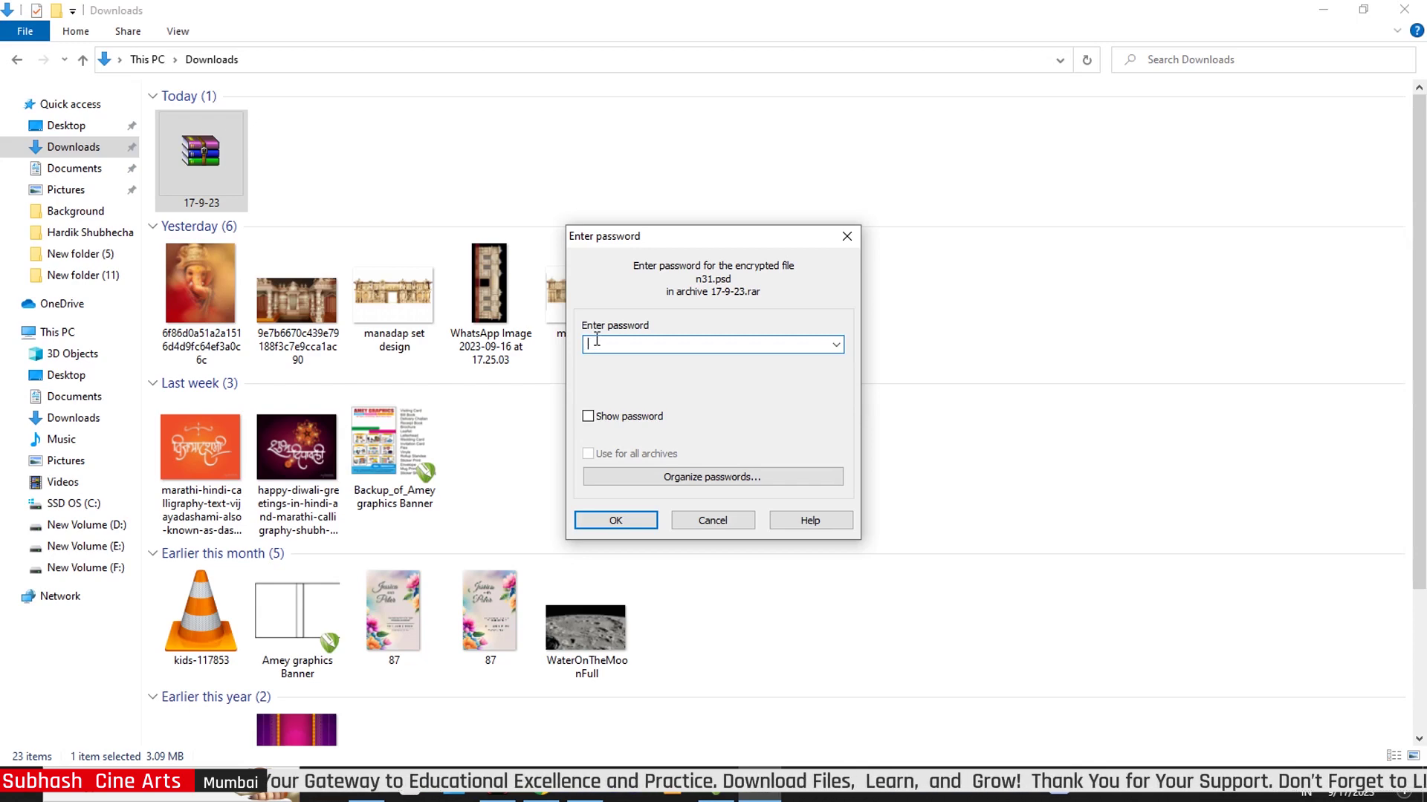
- Enter the archive password and extract n31 into the Downloads folder
{"action": "type", "text": "123"}
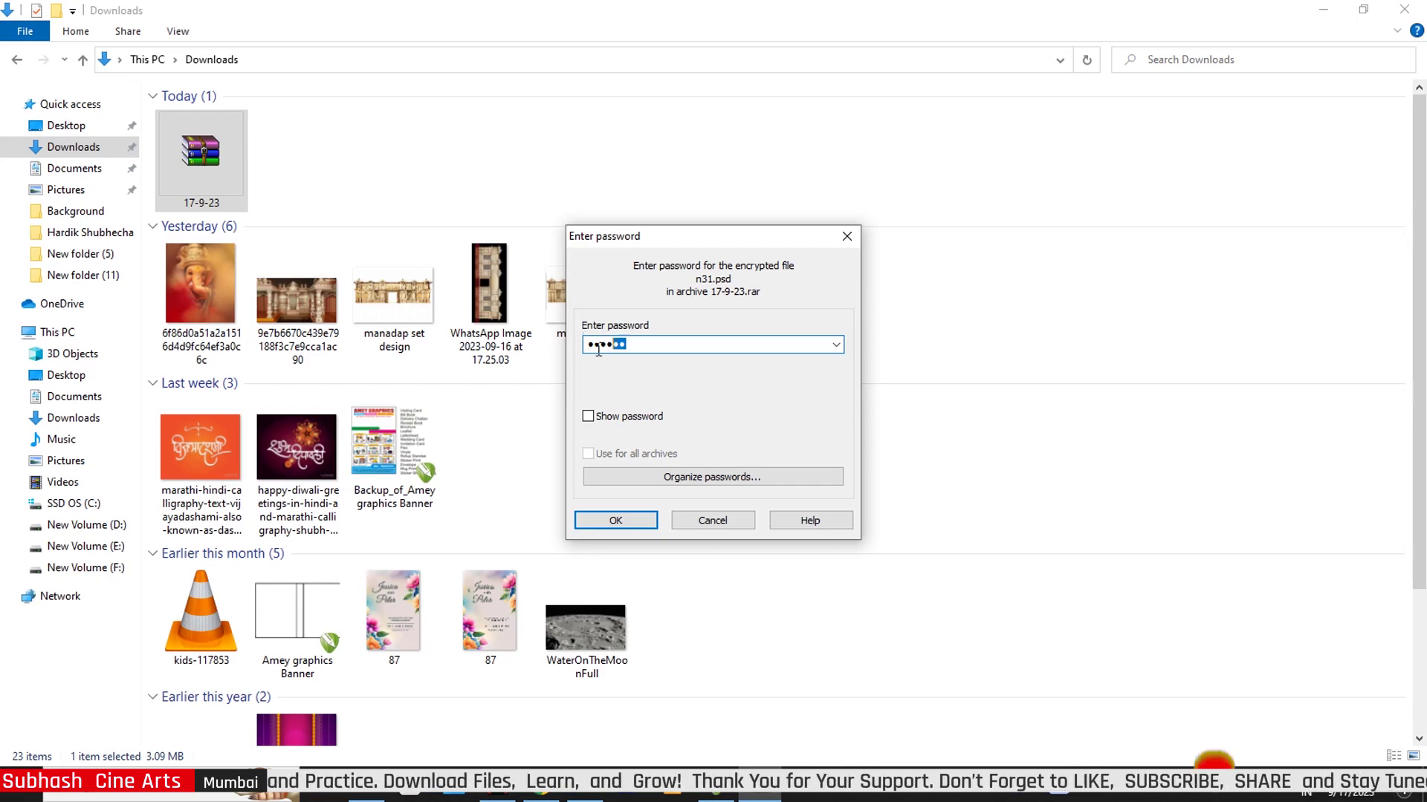
{"action": "left_click_drag", "start_coordinate": [598, 349], "coordinate": [587, 347]}
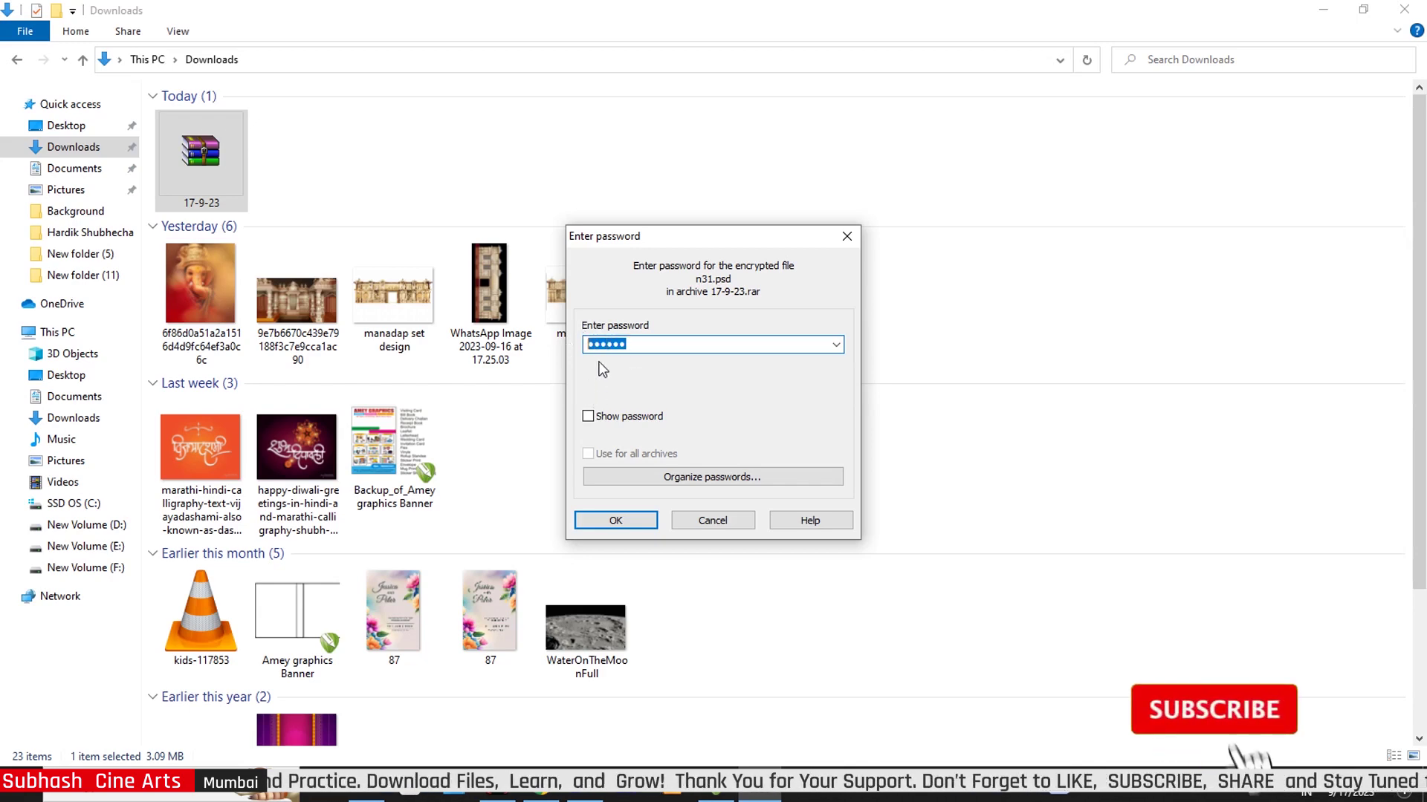
{"action": "left_click", "coordinate": [640, 527]}
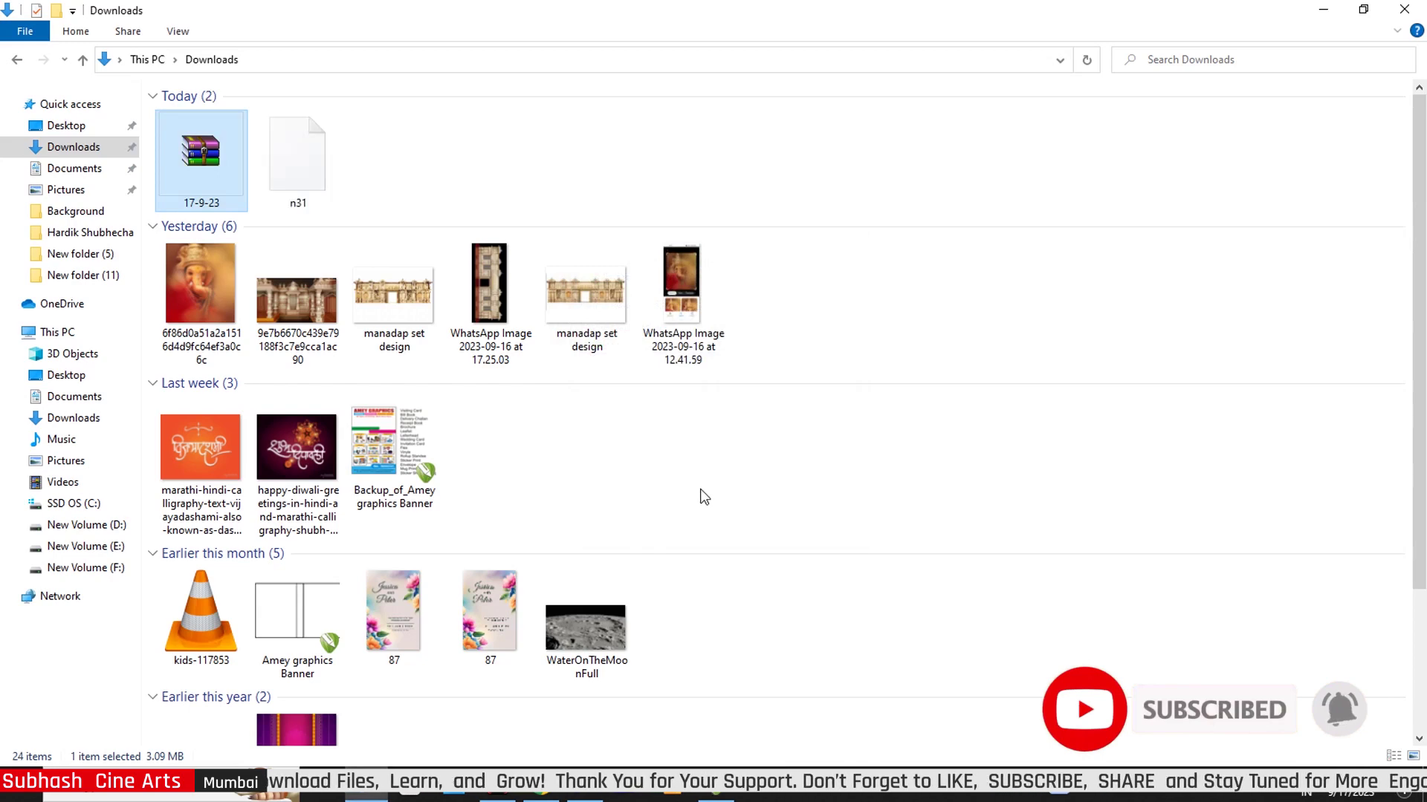
- Open the extracted n31 file in Photoshop by dropping it on its taskbar button
{"action": "left_click", "coordinate": [312, 168]}
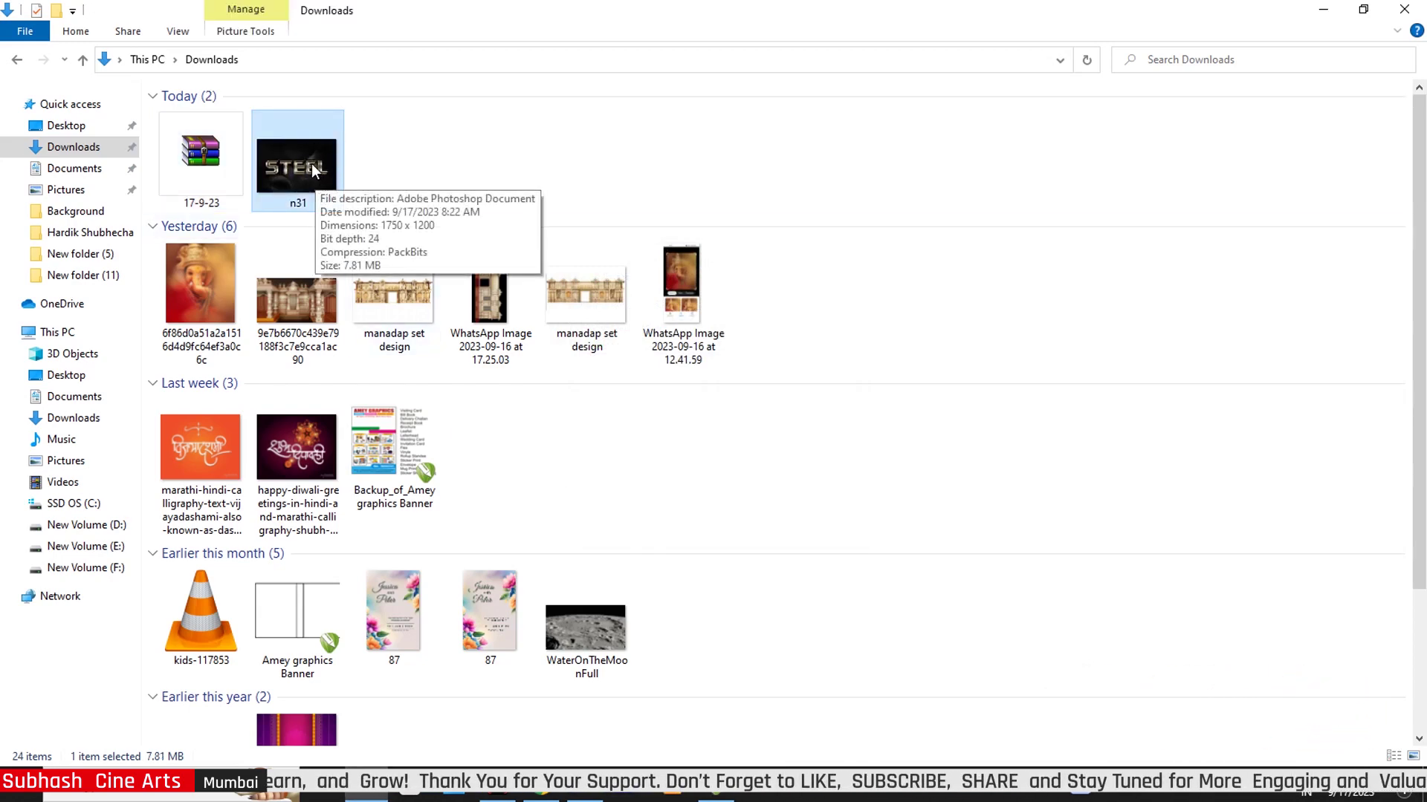
{"action": "left_click_drag", "start_coordinate": [310, 172], "coordinate": [655, 477]}
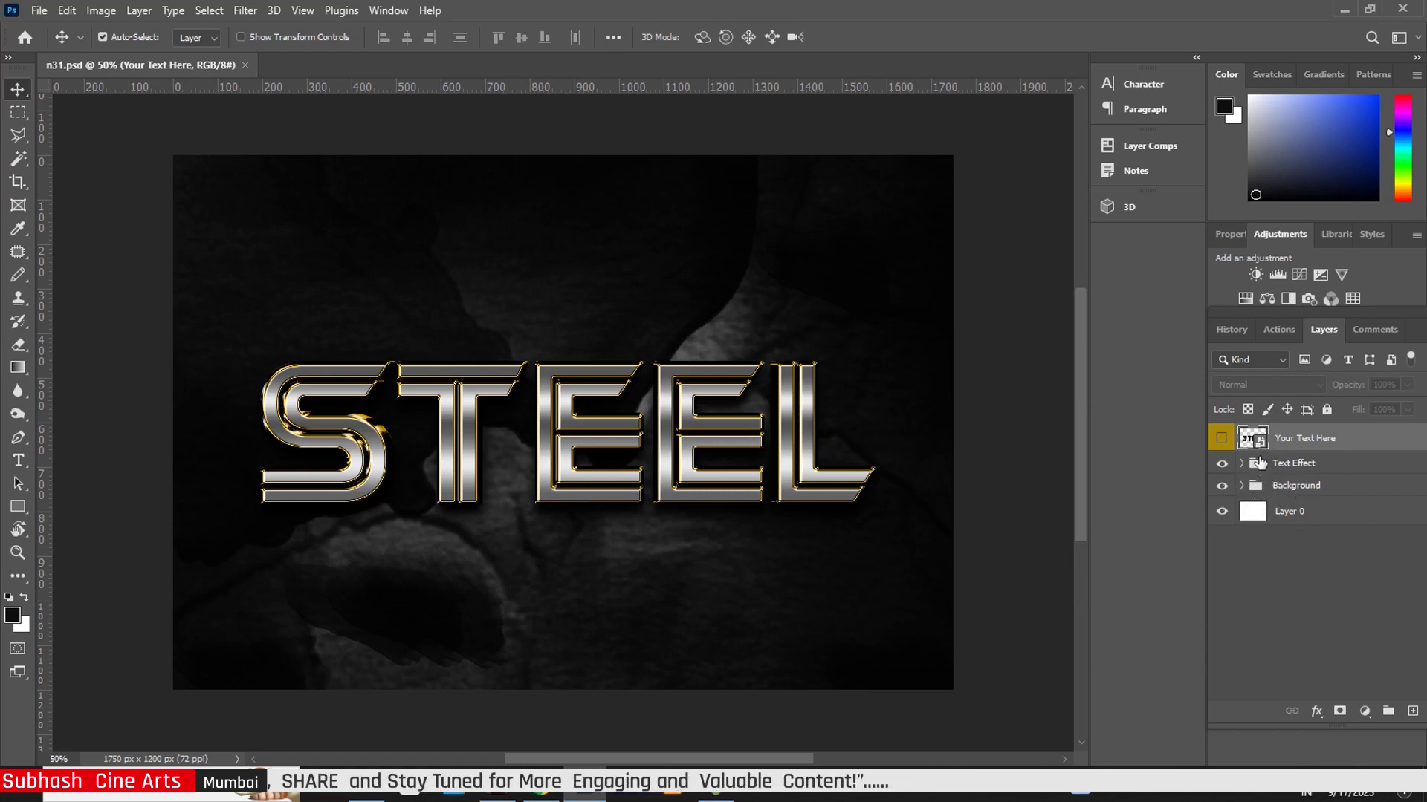
- In the Your Text Here smart object, retype STEEL, nudge it up-right, and close ROYEL.psb
{"action": "double_click", "coordinate": [1254, 439]}
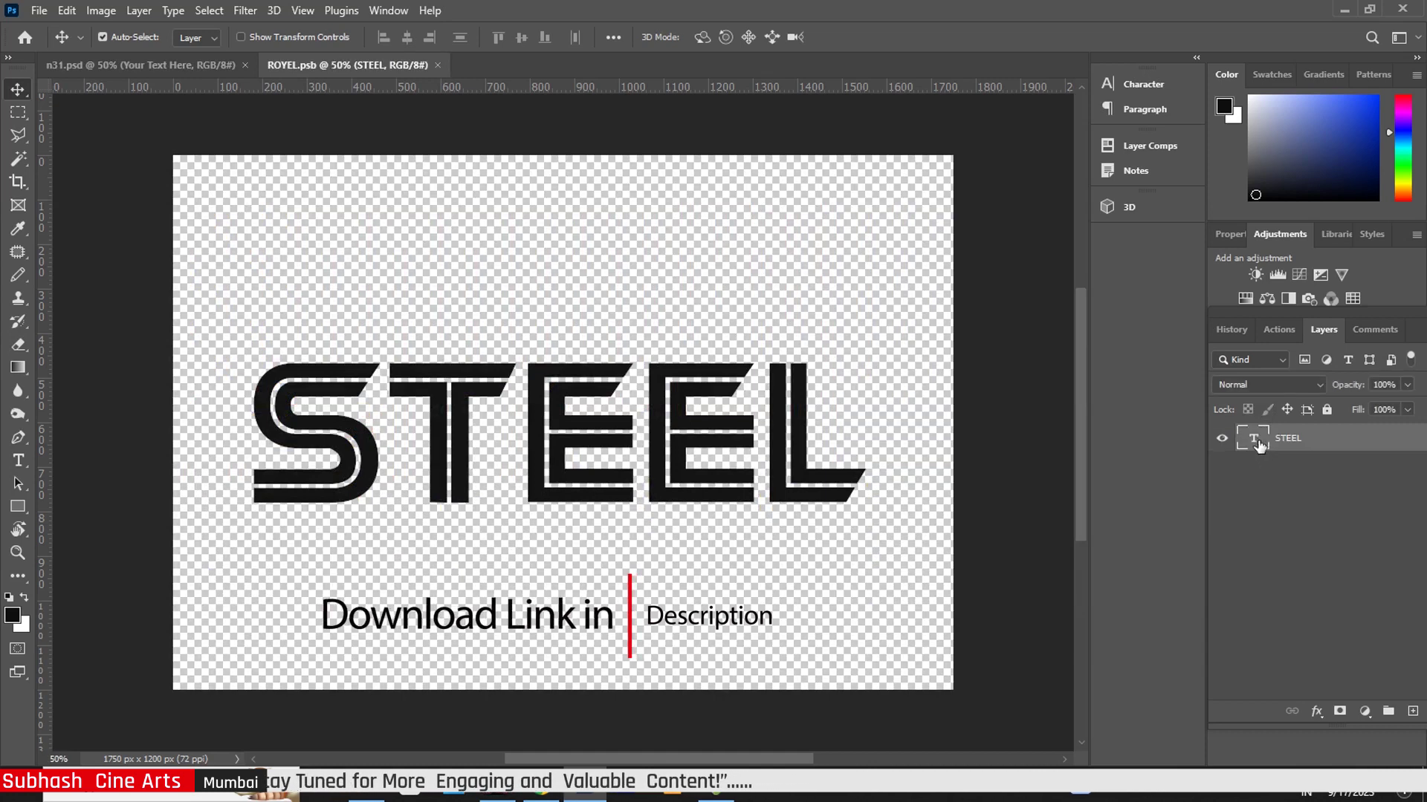
{"action": "double_click", "coordinate": [871, 475]}
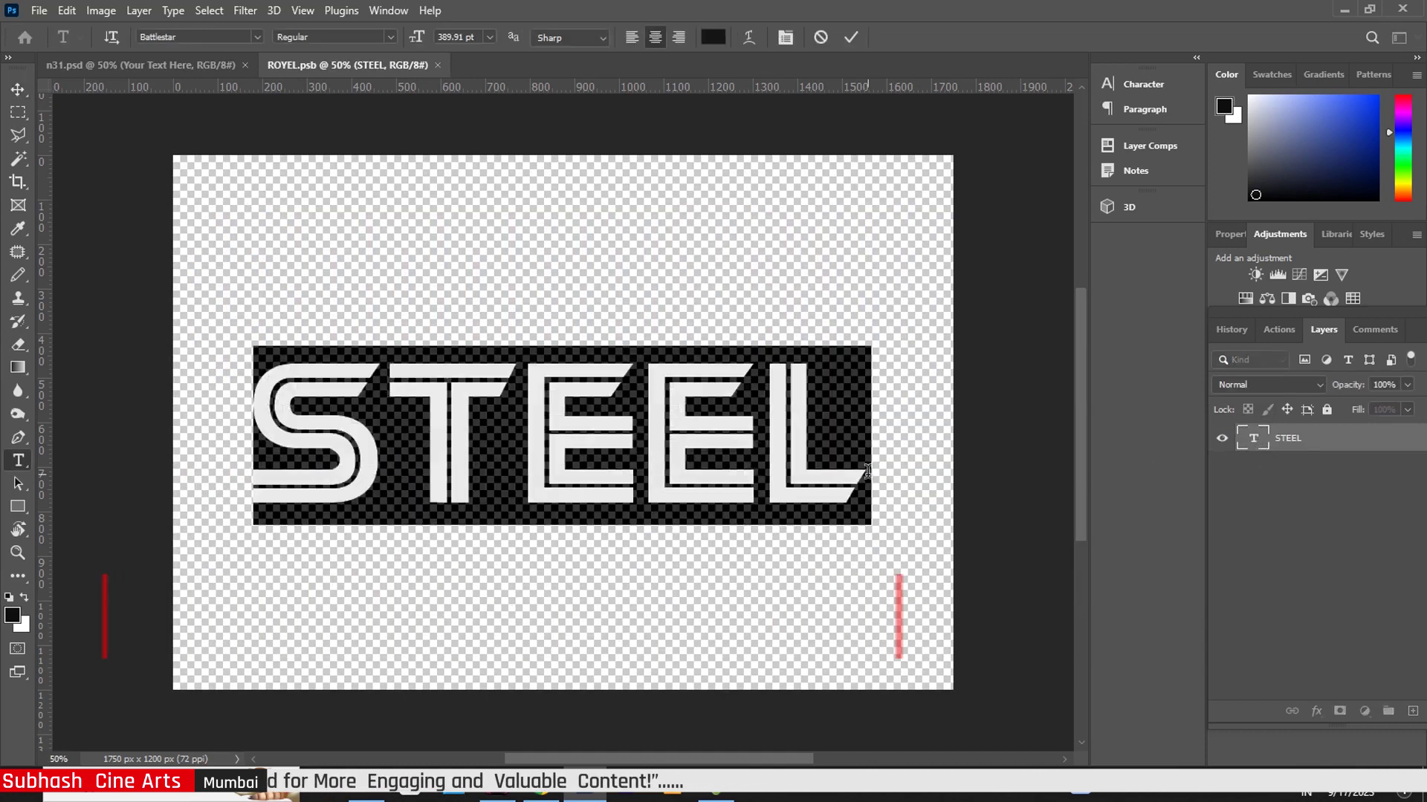
{"action": "type", "text": "STE"}
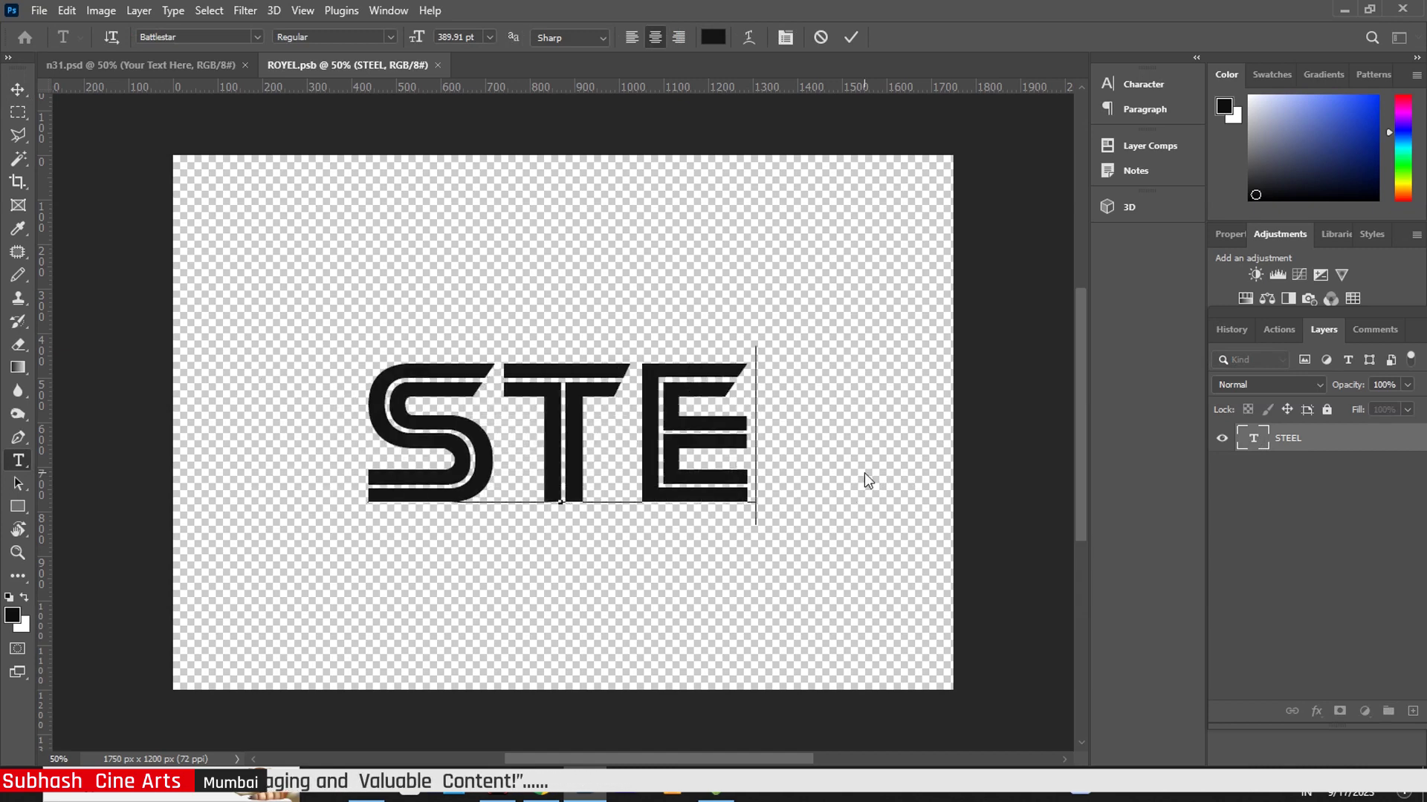
{"action": "type", "text": "EL"}
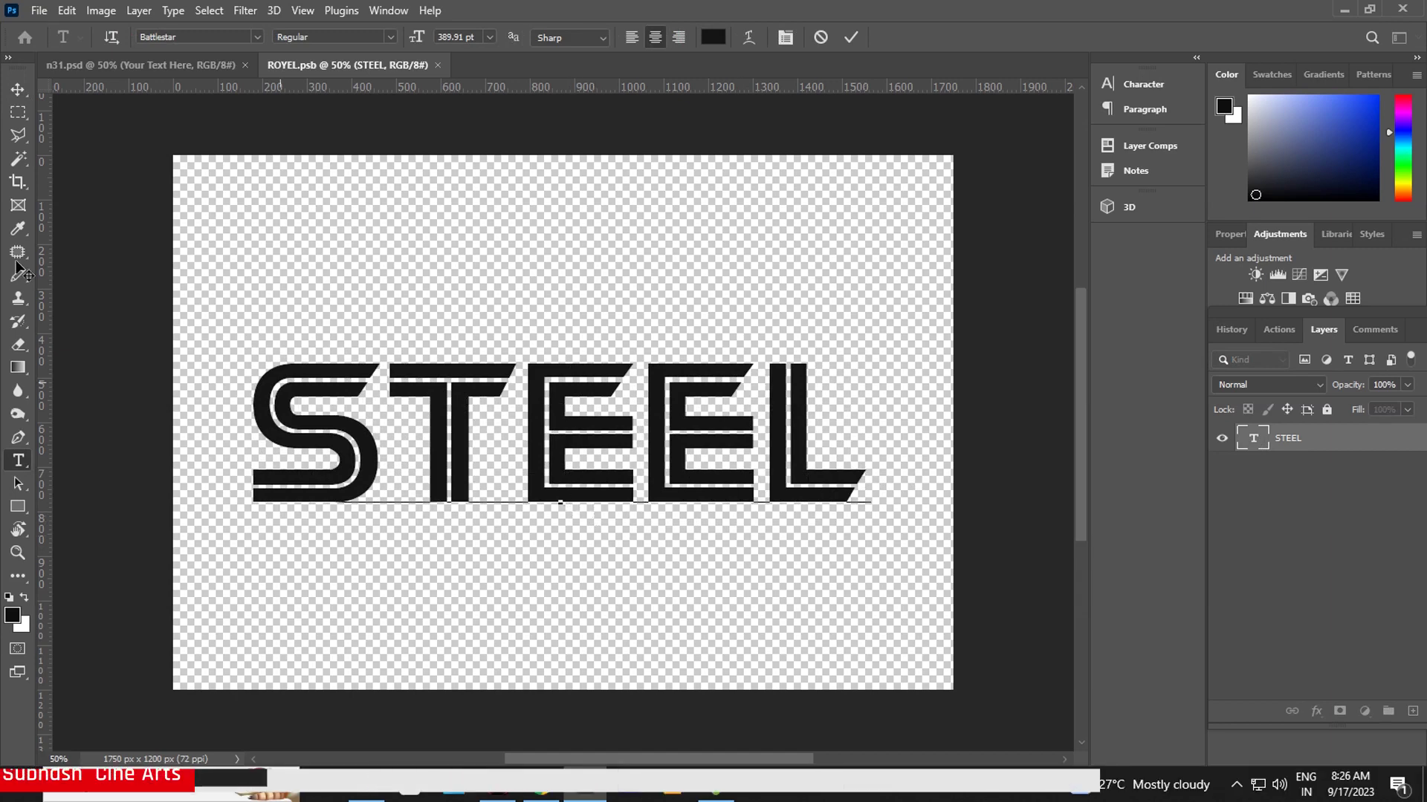
{"action": "left_click", "coordinate": [13, 92]}
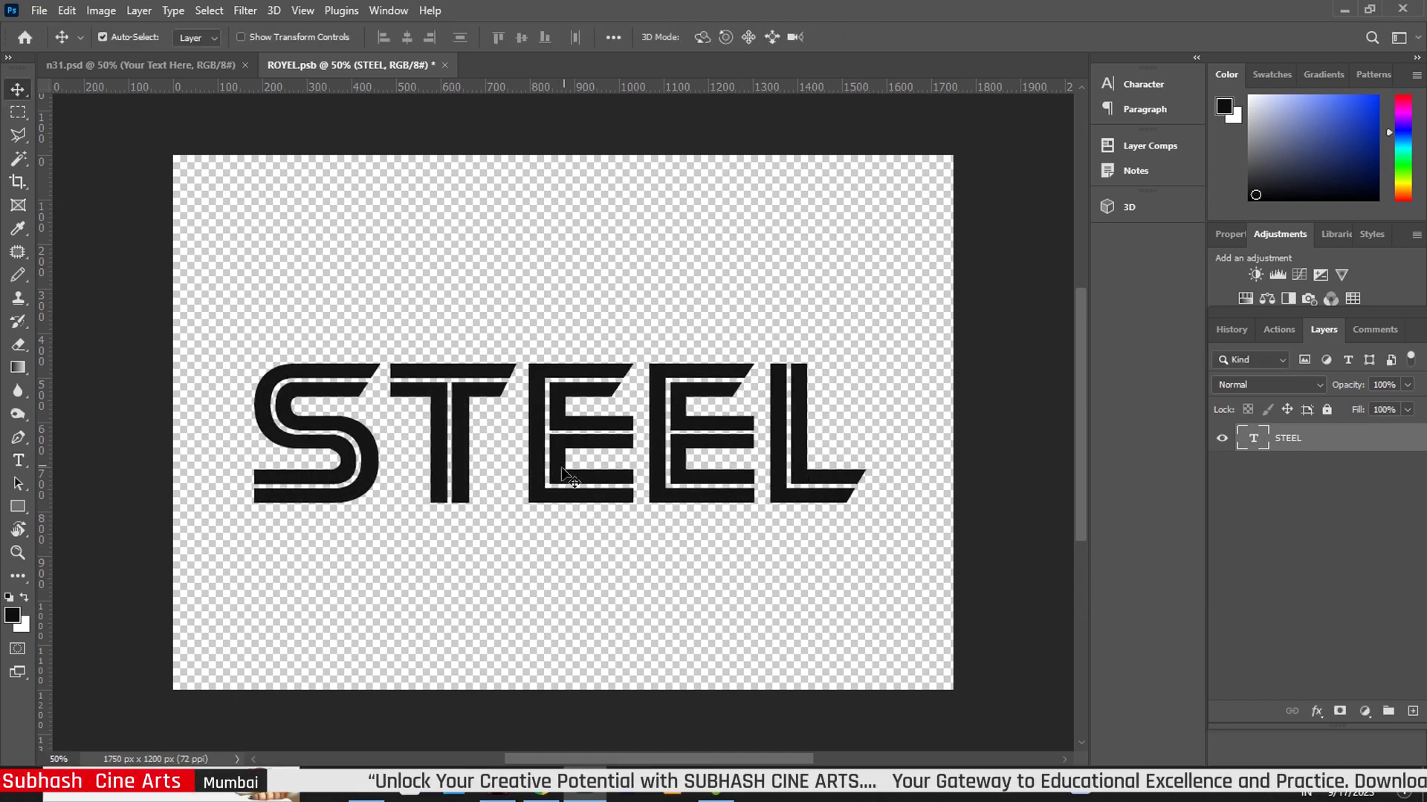
{"action": "left_click_drag", "start_coordinate": [566, 442], "coordinate": [580, 423]}
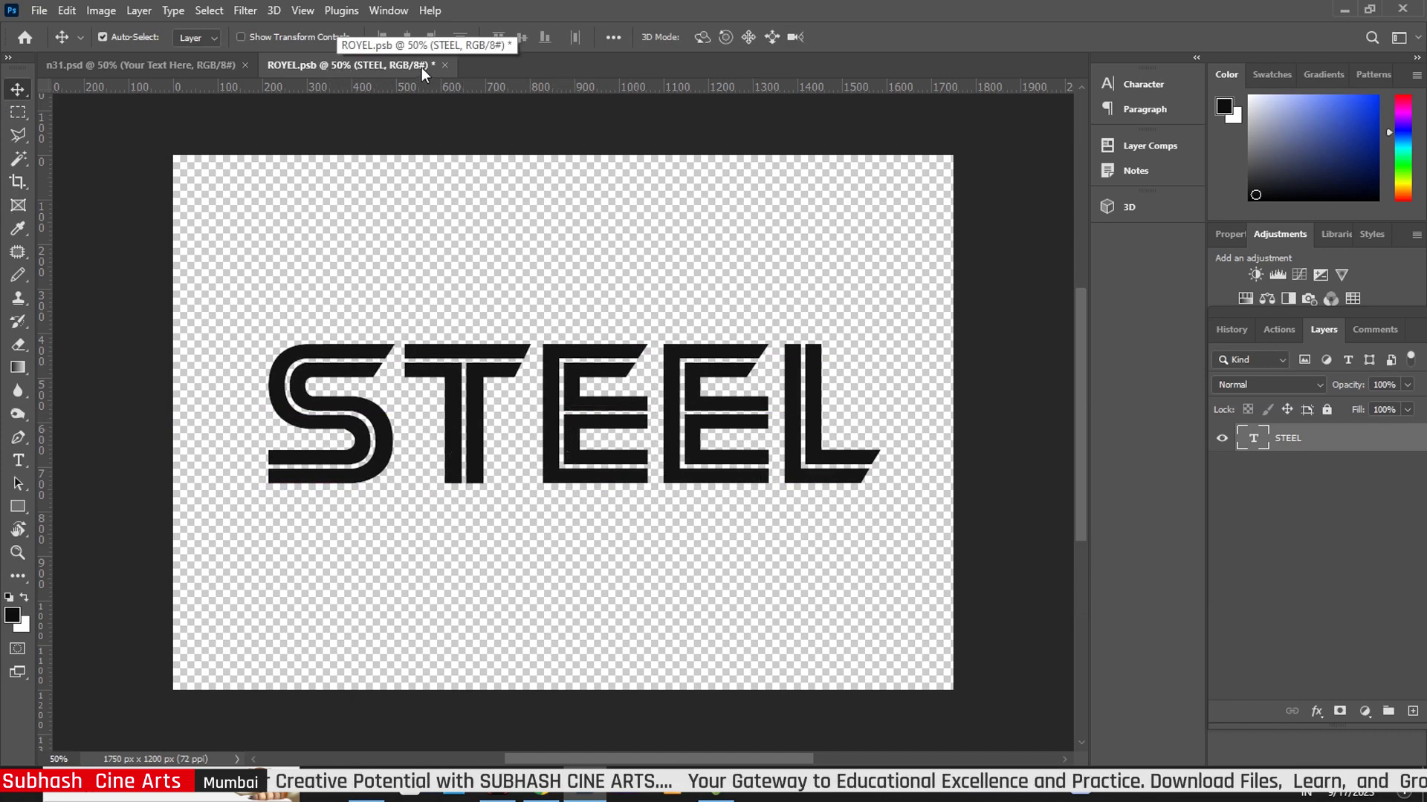
{"action": "left_click", "coordinate": [446, 65]}
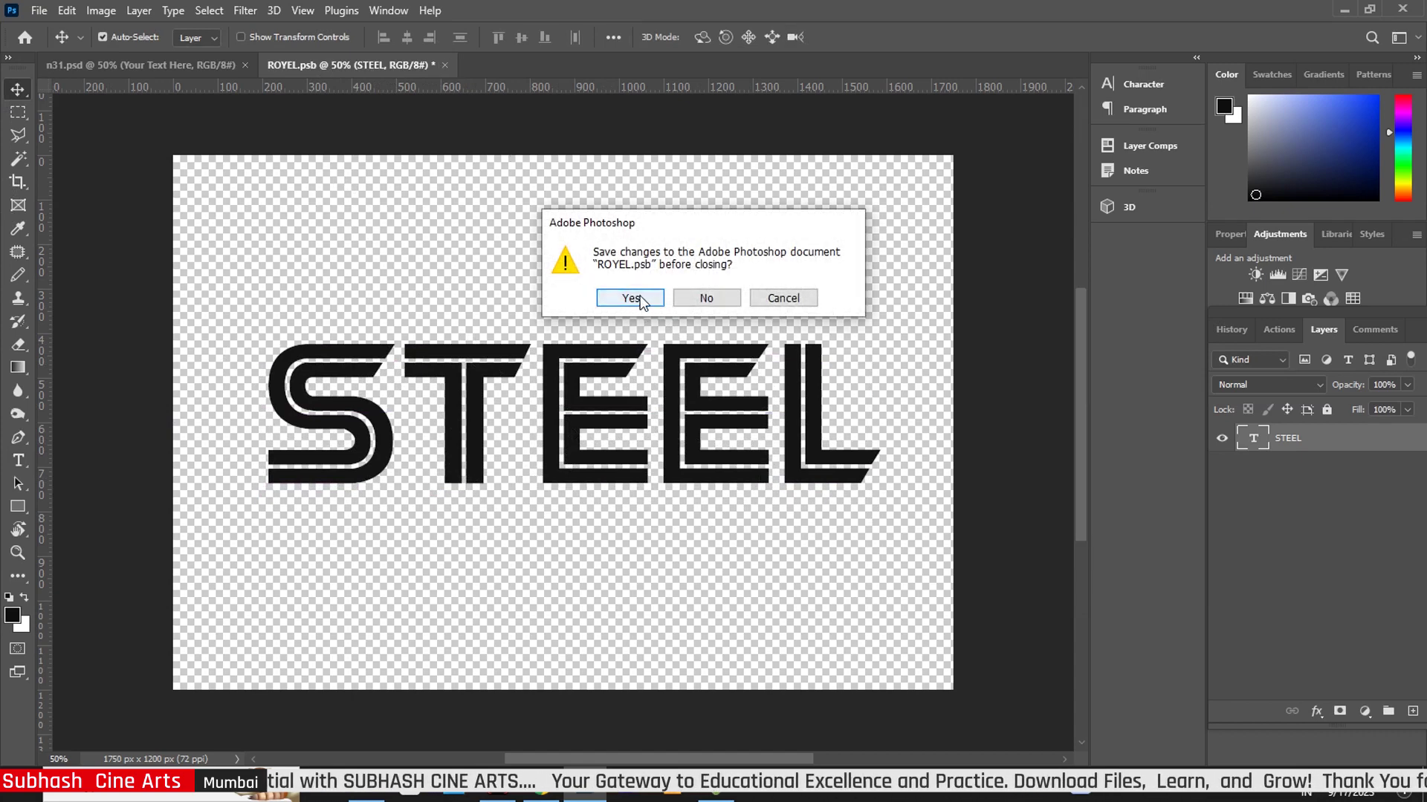
- Save the ROYEL.psb changes, expand Text Effect and Group 1, and select TOP copy
{"action": "left_click", "coordinate": [640, 296]}
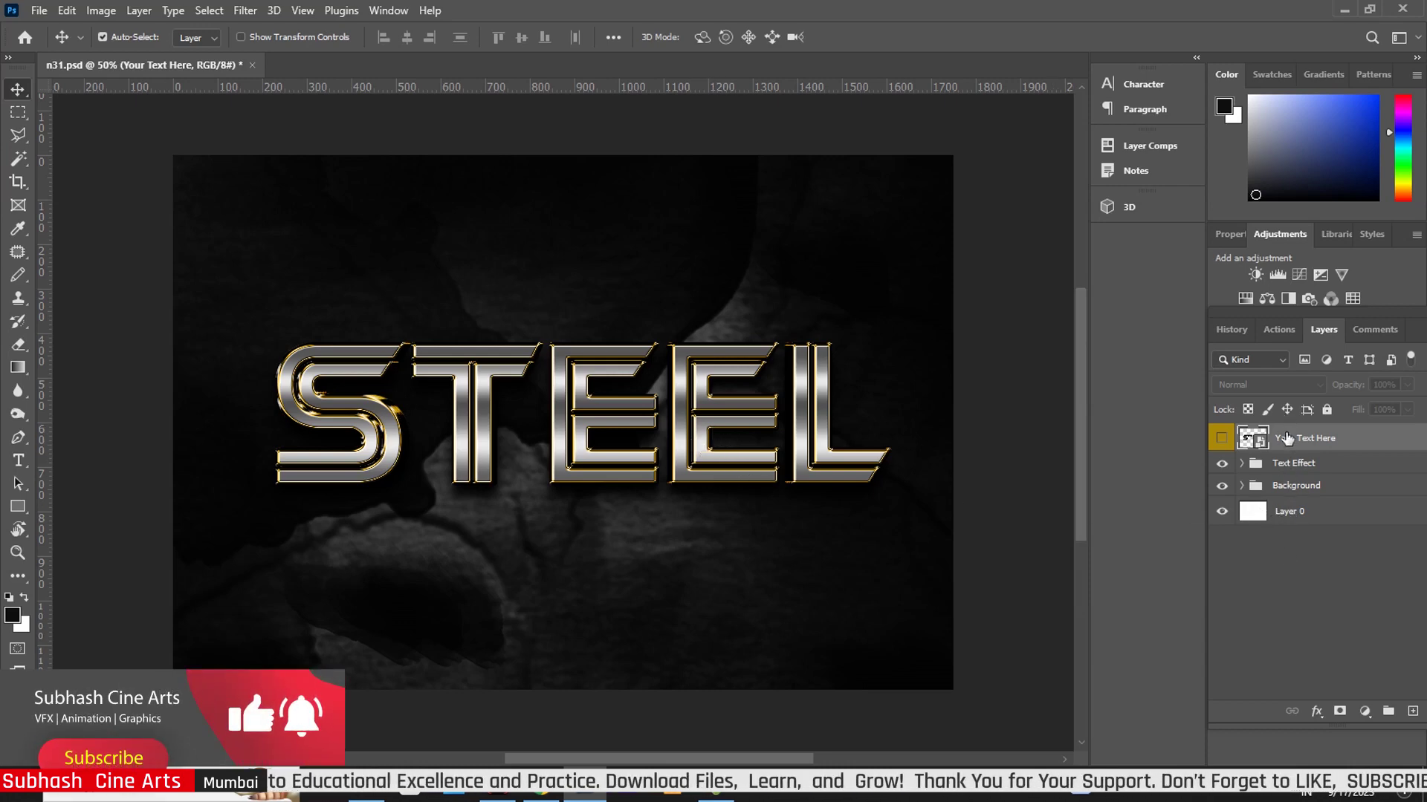
{"action": "left_click", "coordinate": [1242, 464]}
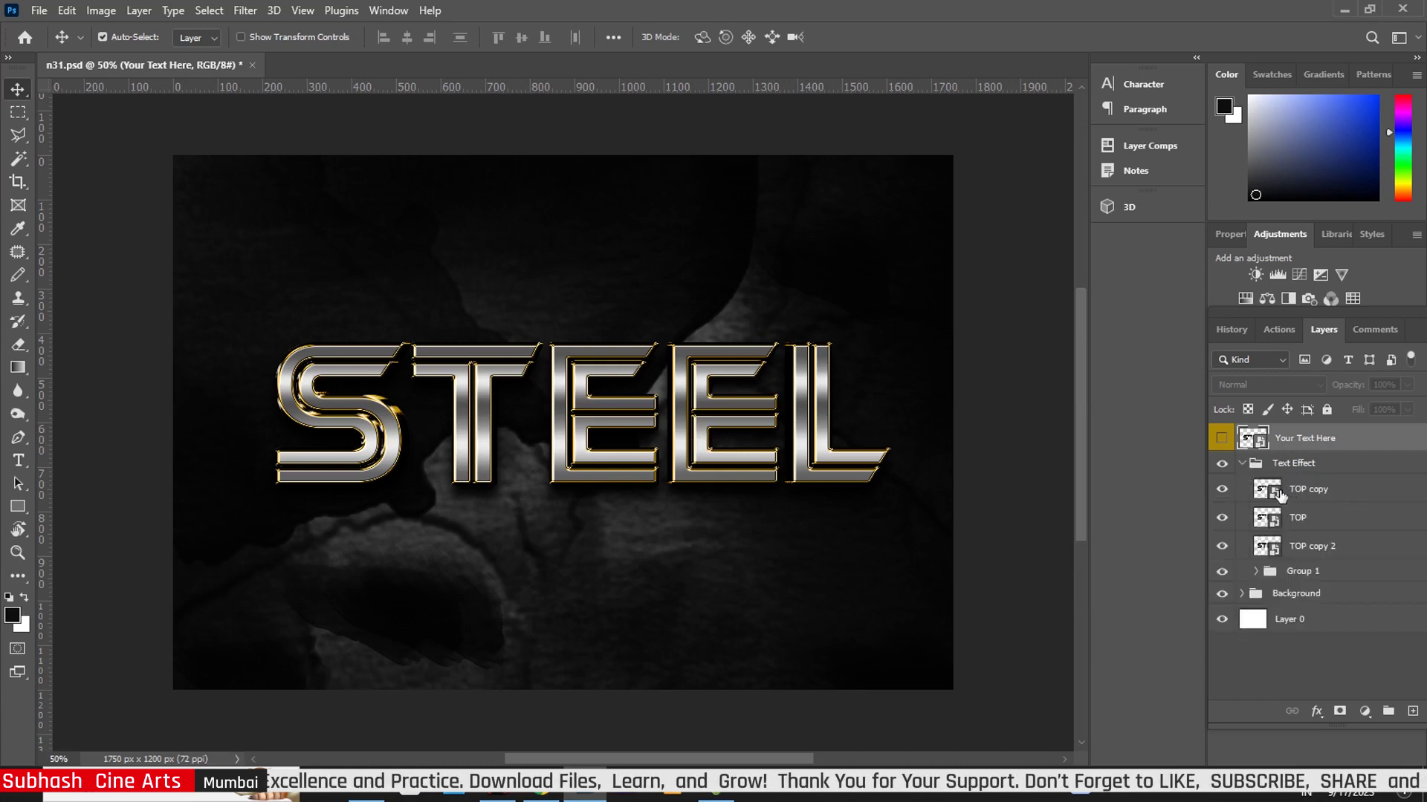
{"action": "left_click", "coordinate": [1255, 572]}
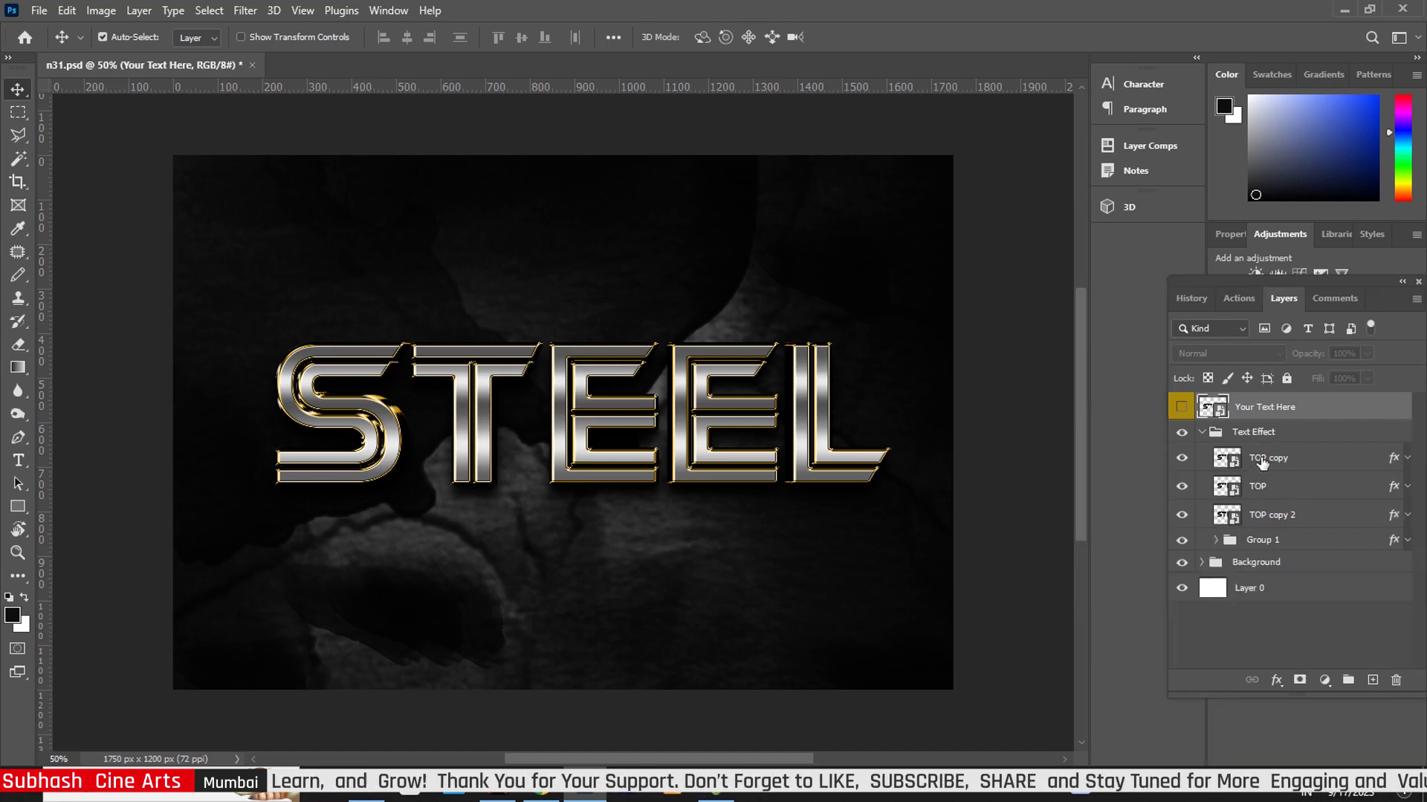
{"action": "left_click", "coordinate": [1392, 460]}
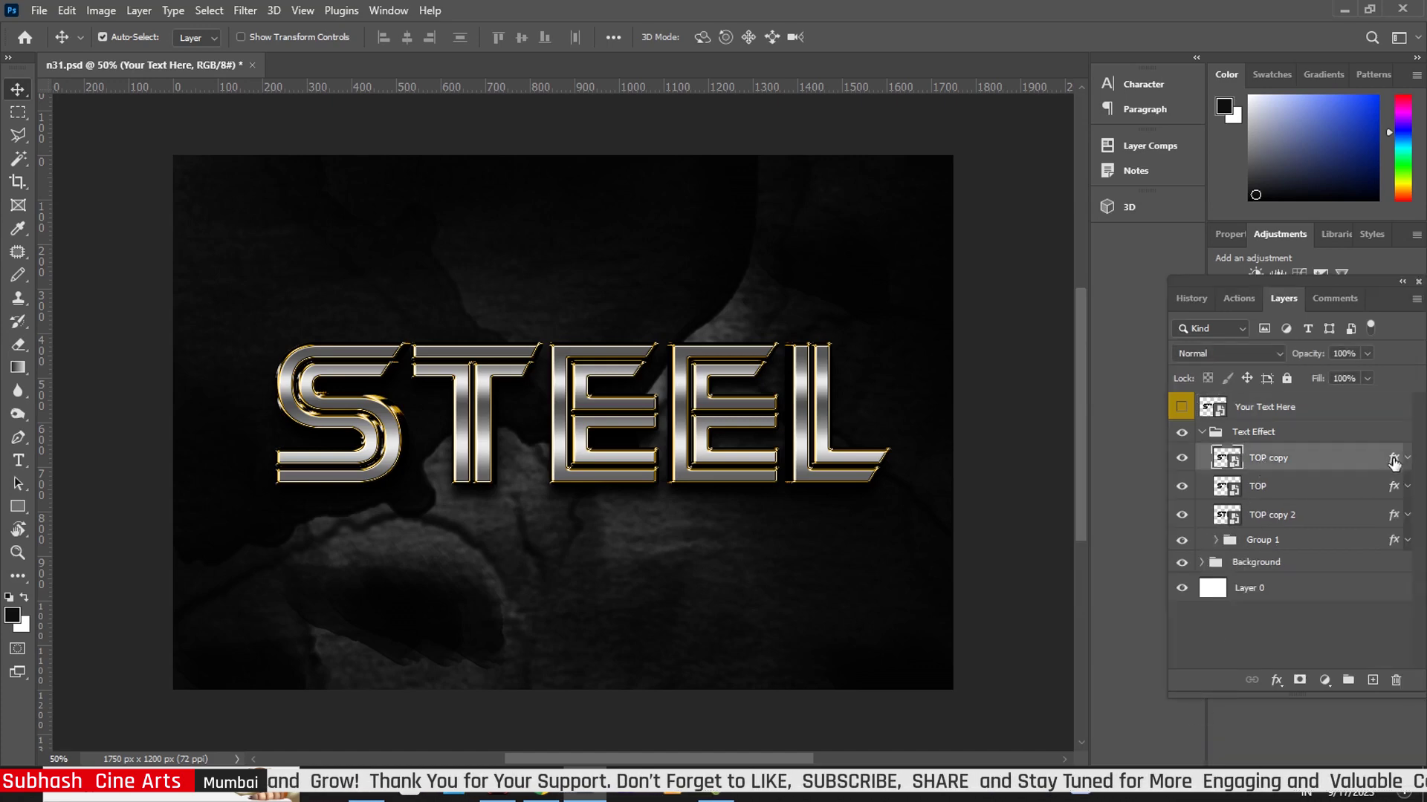
- Set TOP copy's Bevel & Emboss size to 13 px and increase its depth
{"action": "double_click", "coordinate": [1394, 460]}
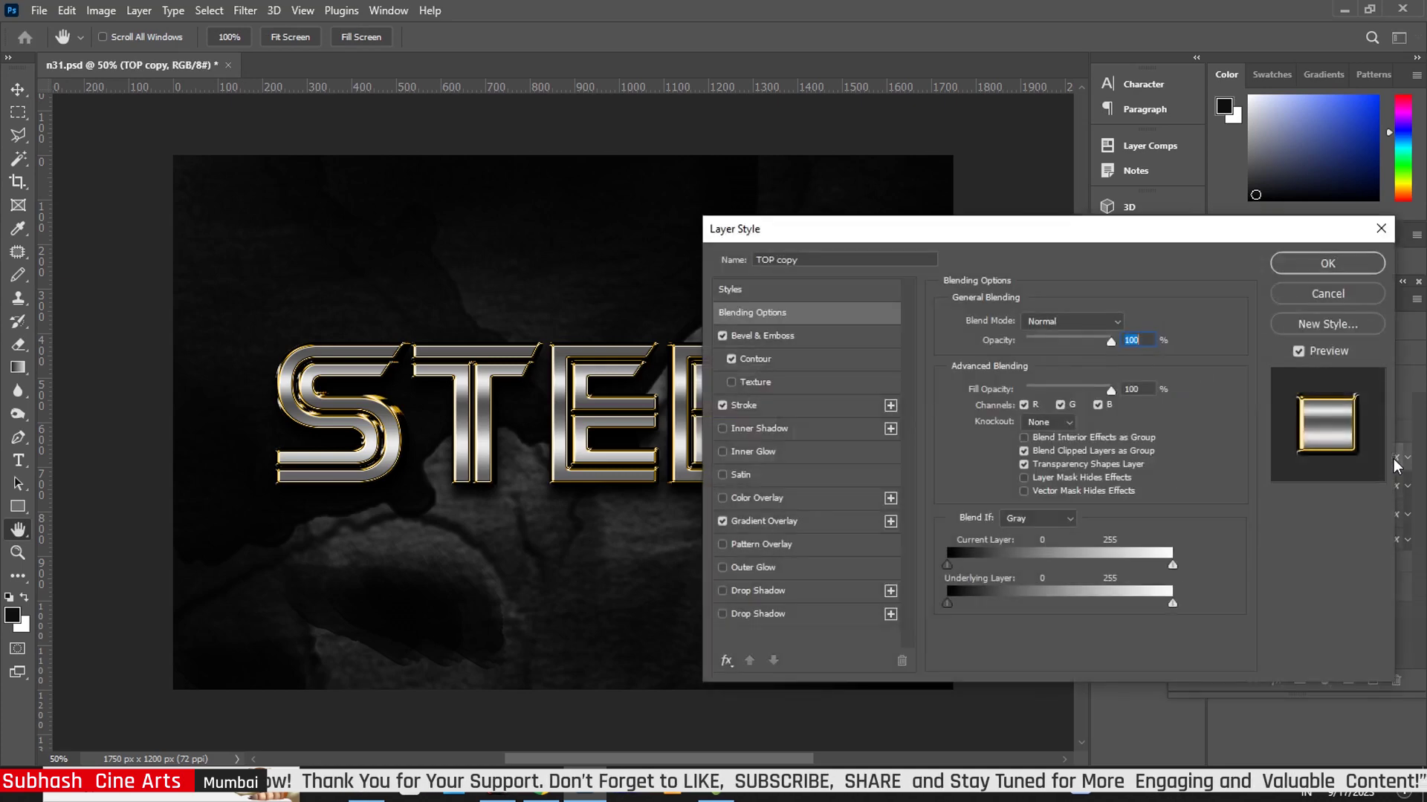
{"action": "left_click", "coordinate": [788, 337]}
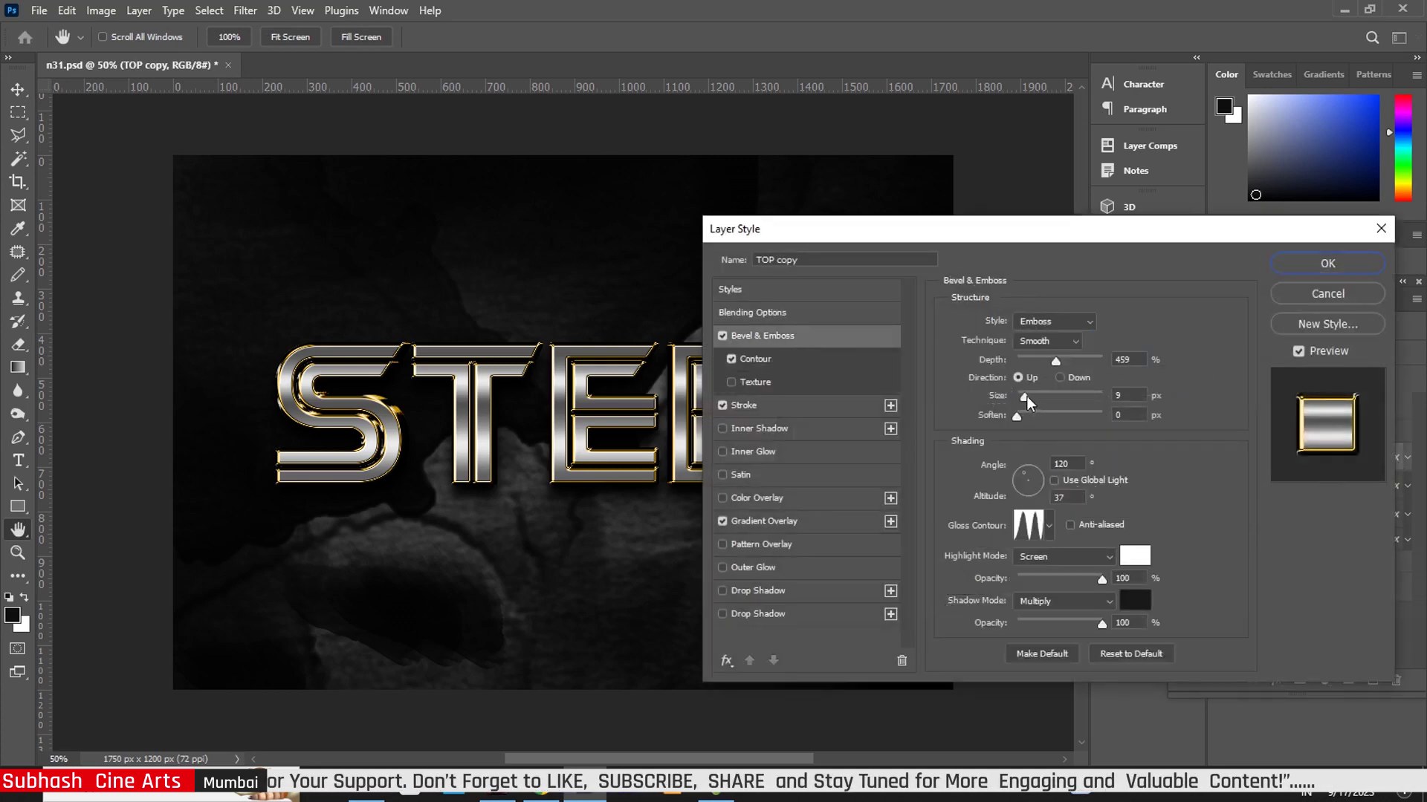
{"action": "left_click_drag", "start_coordinate": [1027, 395], "coordinate": [1029, 399]}
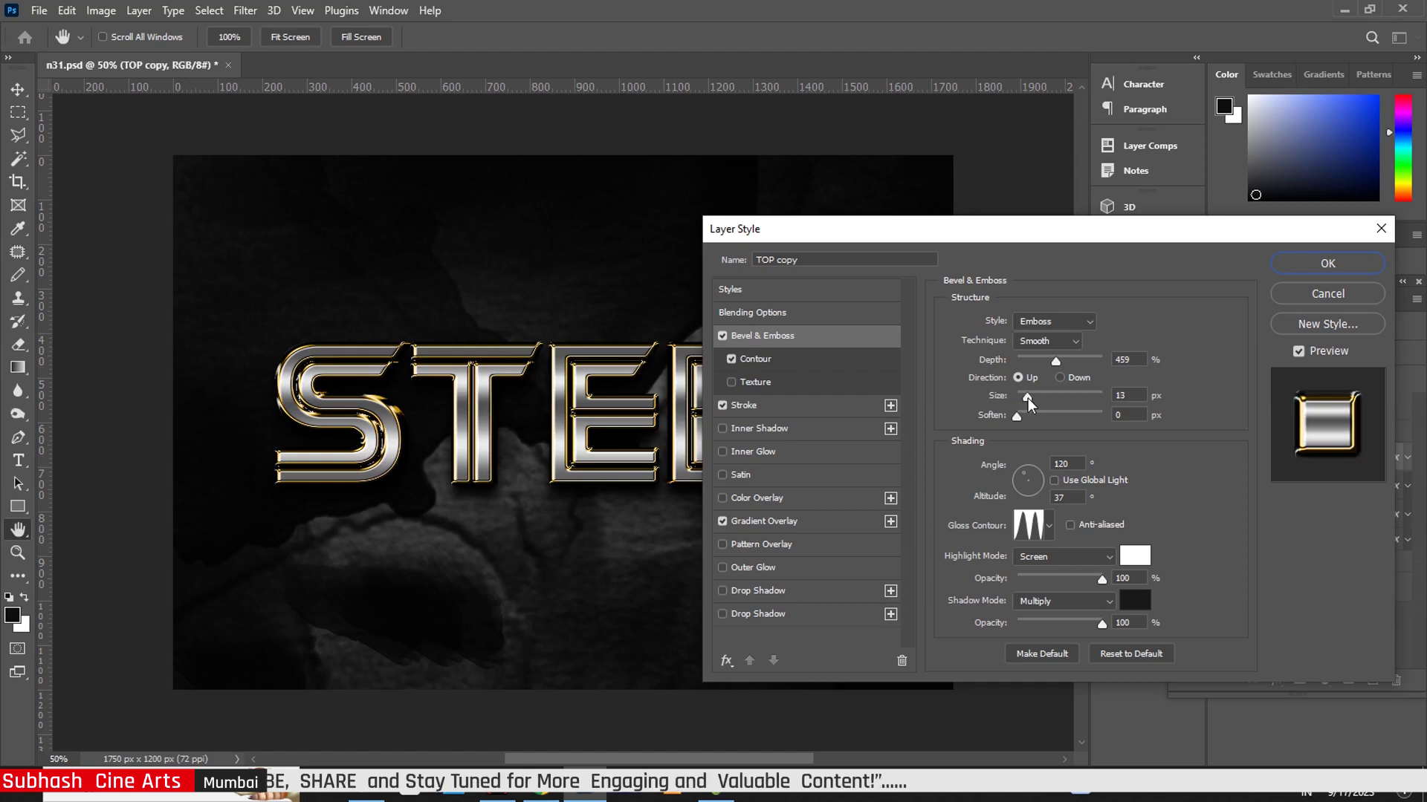
{"action": "left_click_drag", "start_coordinate": [1029, 403], "coordinate": [1009, 431]}
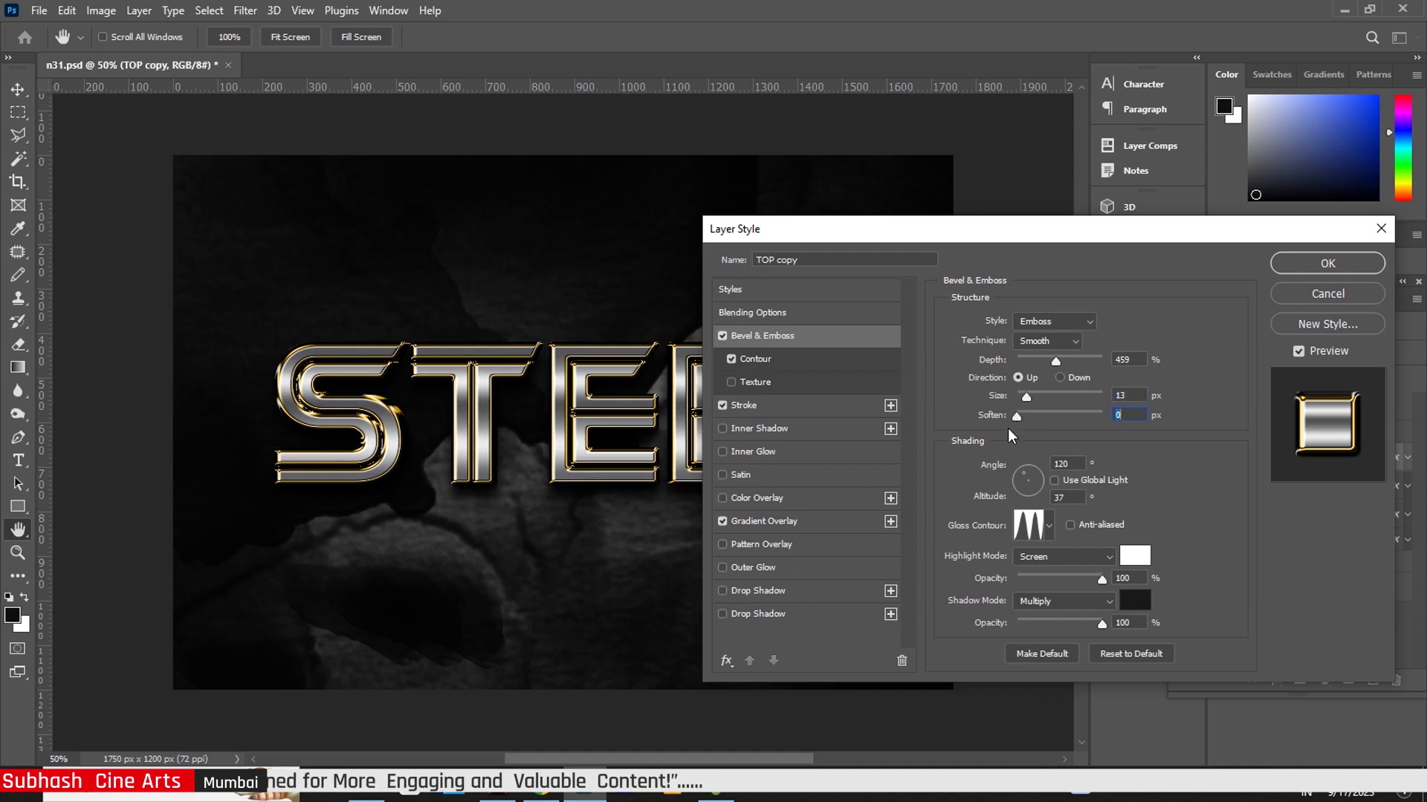
{"action": "left_click_drag", "start_coordinate": [1058, 365], "coordinate": [1066, 367]}
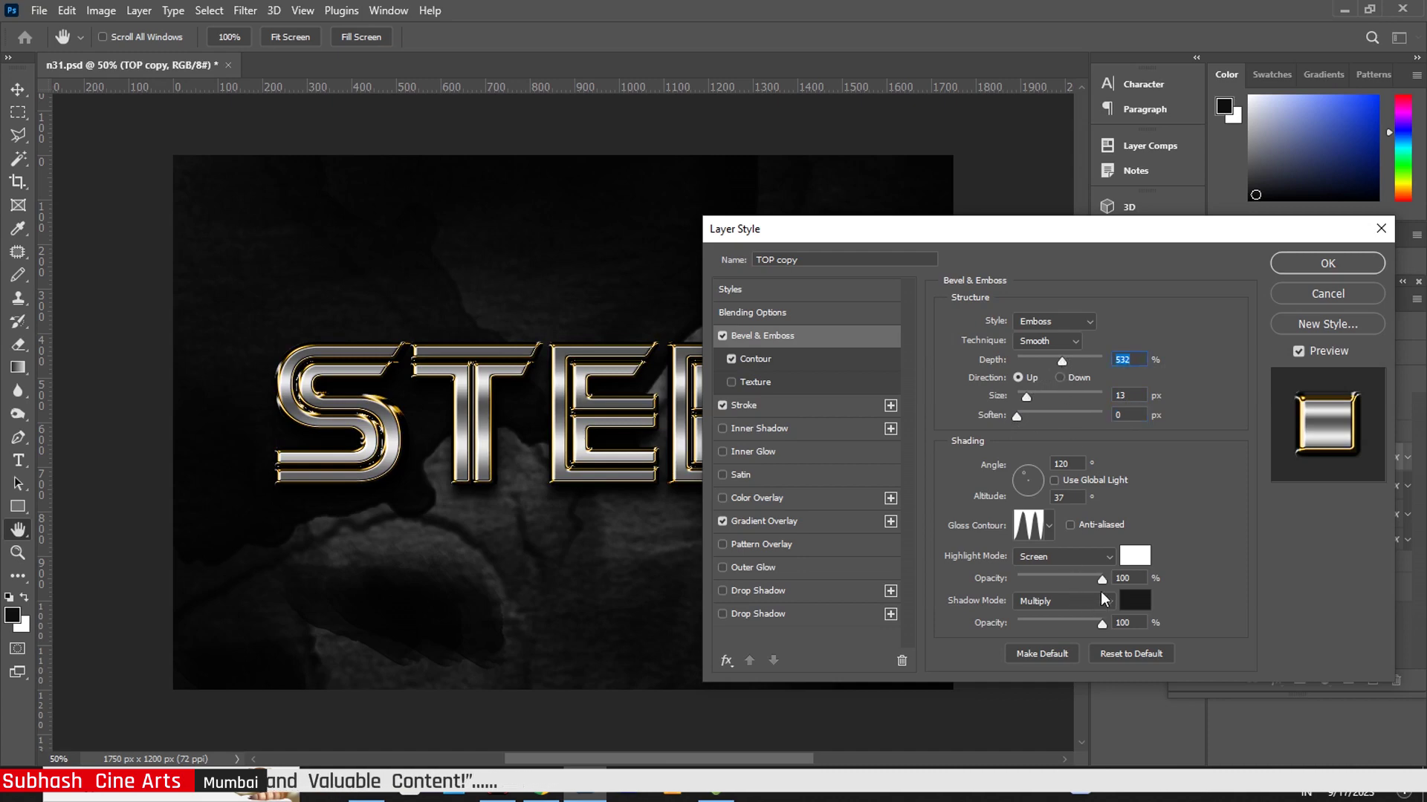
{"action": "left_click", "coordinate": [1103, 578]}
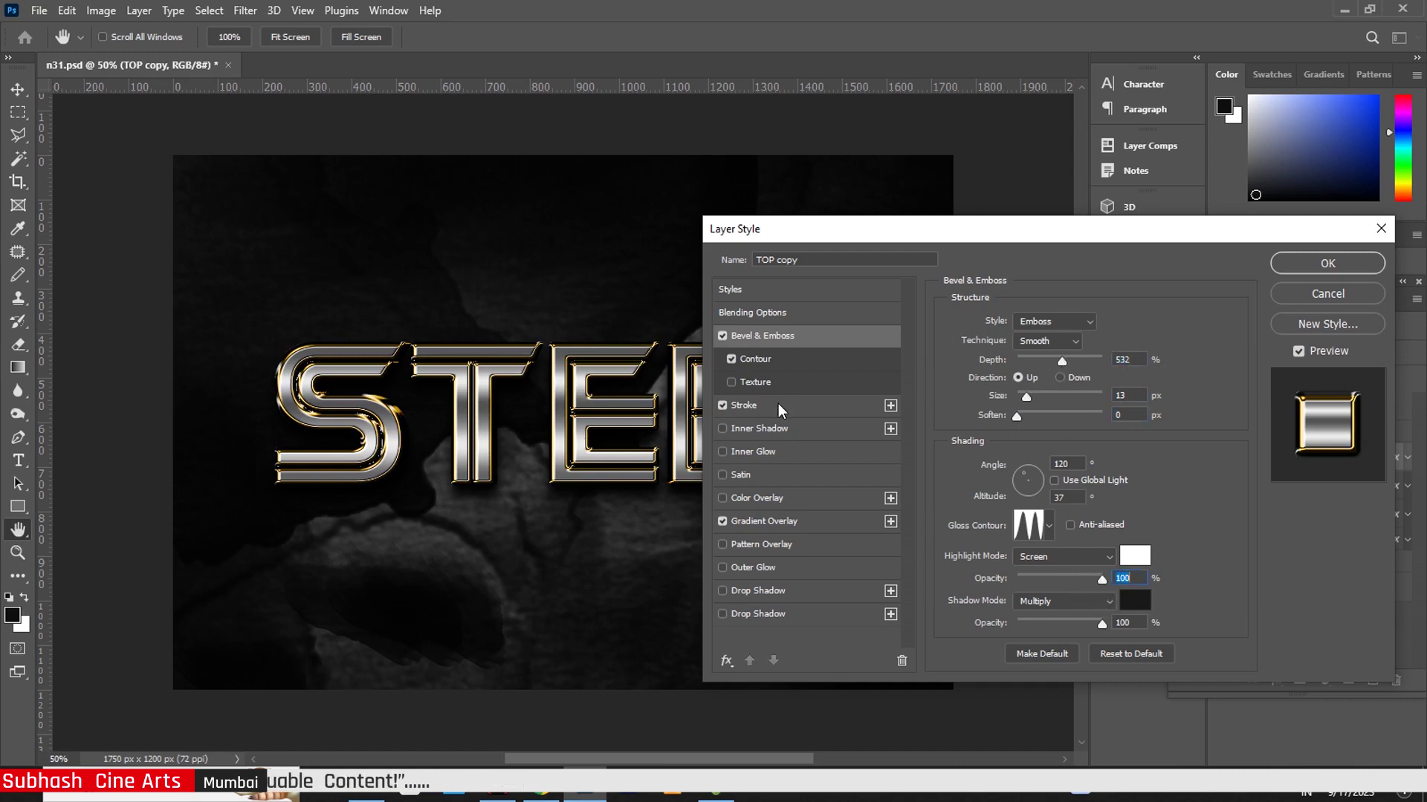
- Set TOP copy's stroke opacity to 100% and Gradient Overlay scale to 130%, then apply
{"action": "left_click", "coordinate": [778, 408]}
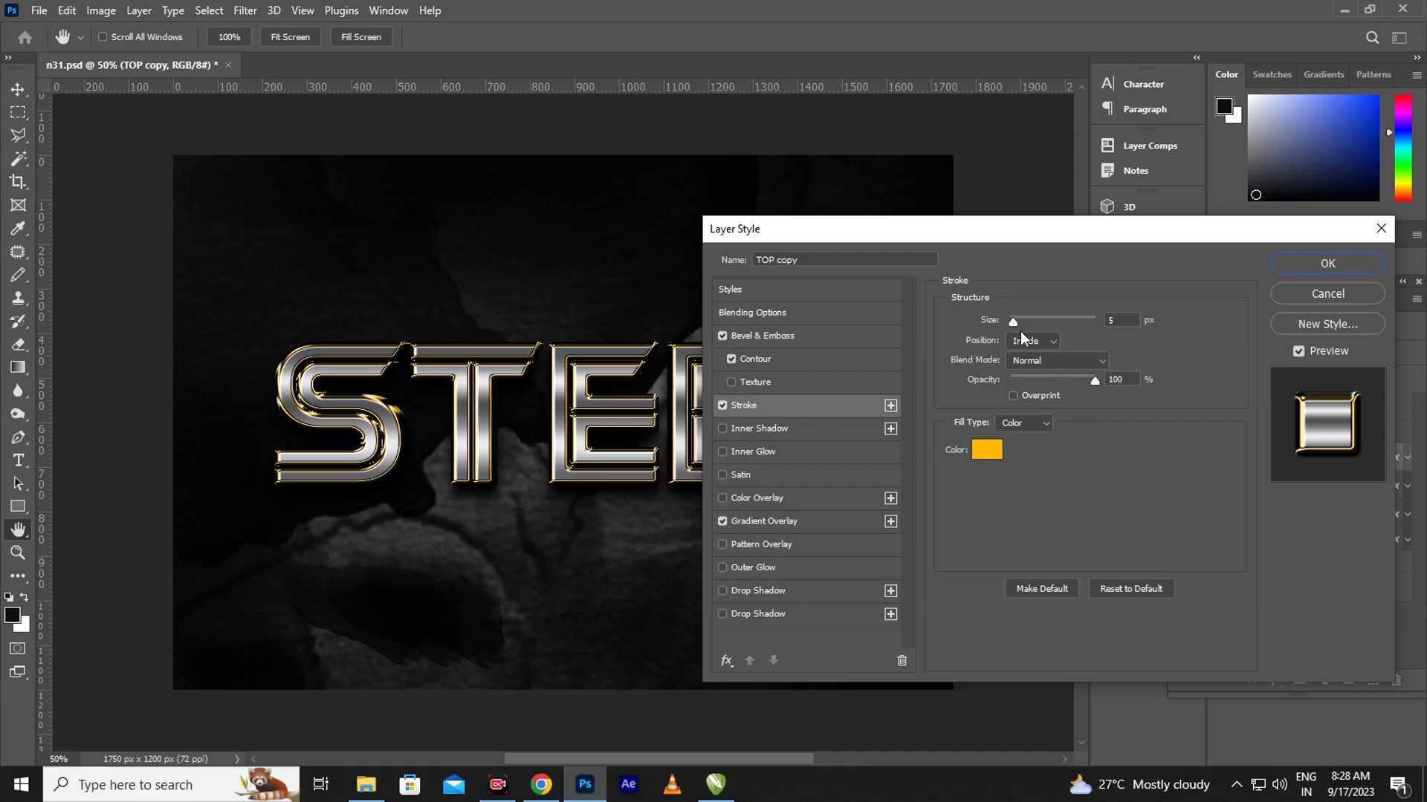
{"action": "left_click_drag", "start_coordinate": [1097, 381], "coordinate": [1100, 380]}
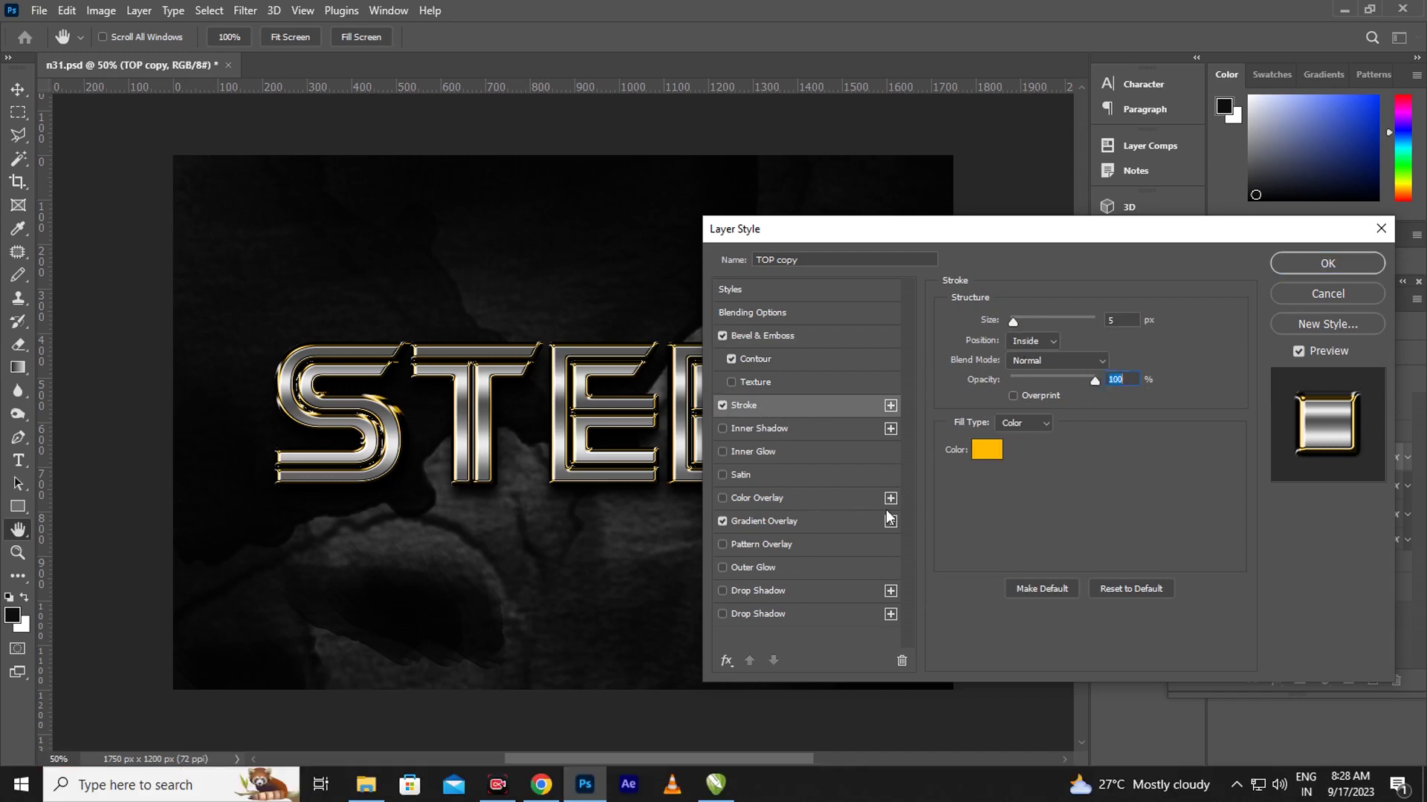
{"action": "left_click", "coordinate": [773, 519]}
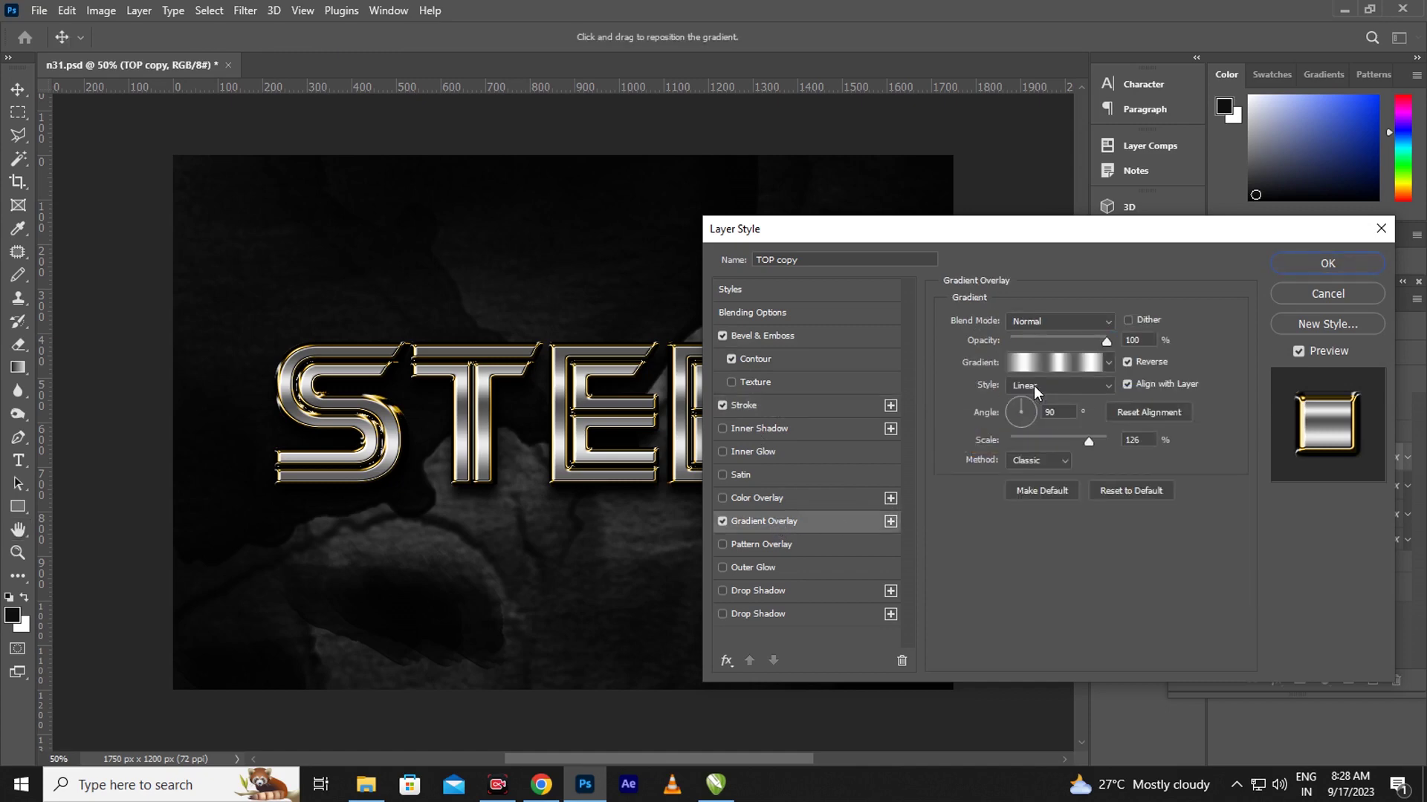
{"action": "left_click_drag", "start_coordinate": [1077, 439], "coordinate": [1093, 439]}
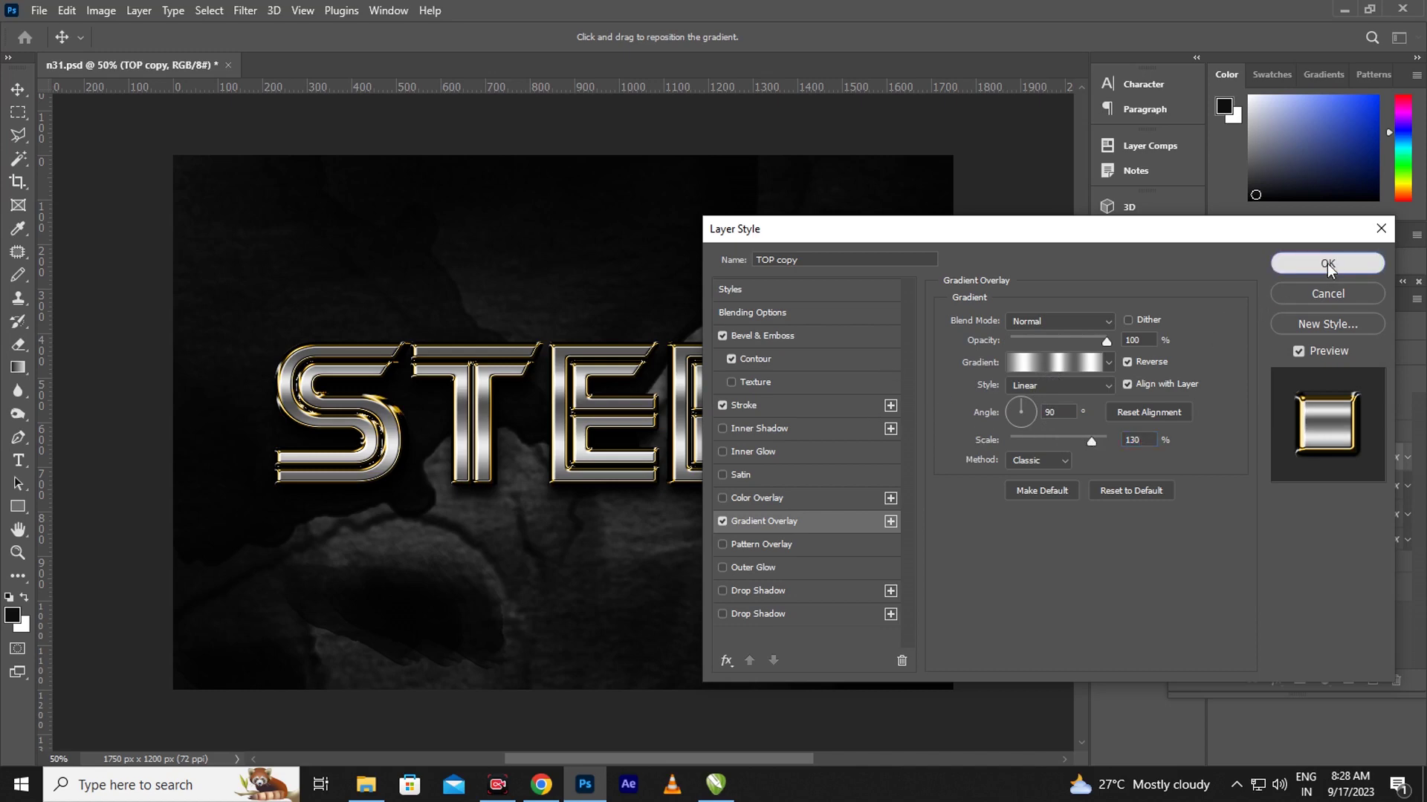
{"action": "left_click", "coordinate": [1326, 263]}
{"action": "left_click", "coordinate": [1394, 488]}
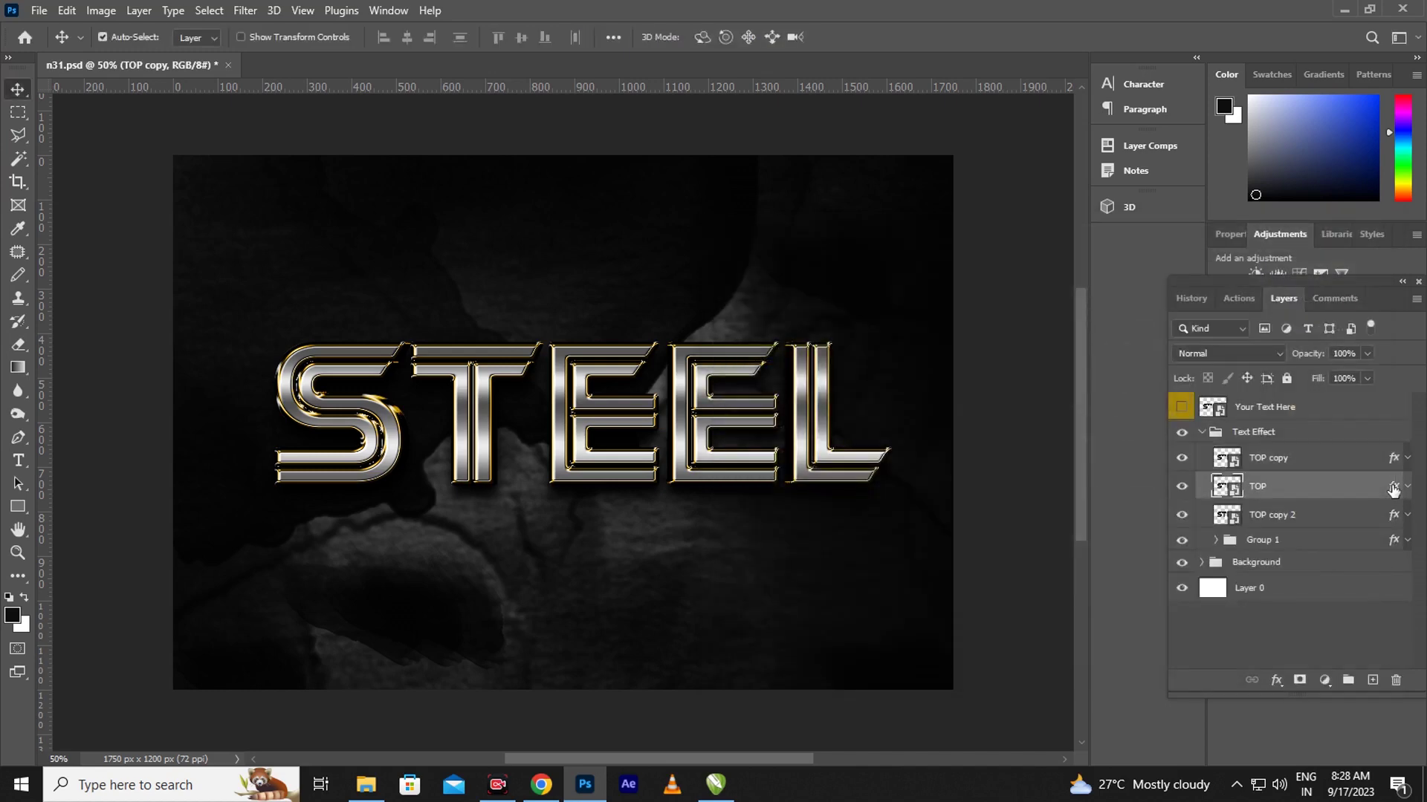
- In the TOP layer's style, review Bevel & Emboss size and raise Gradient Overlay scale to 135%
{"action": "key", "text": "h"}
{"action": "double_click", "coordinate": [1391, 487]}
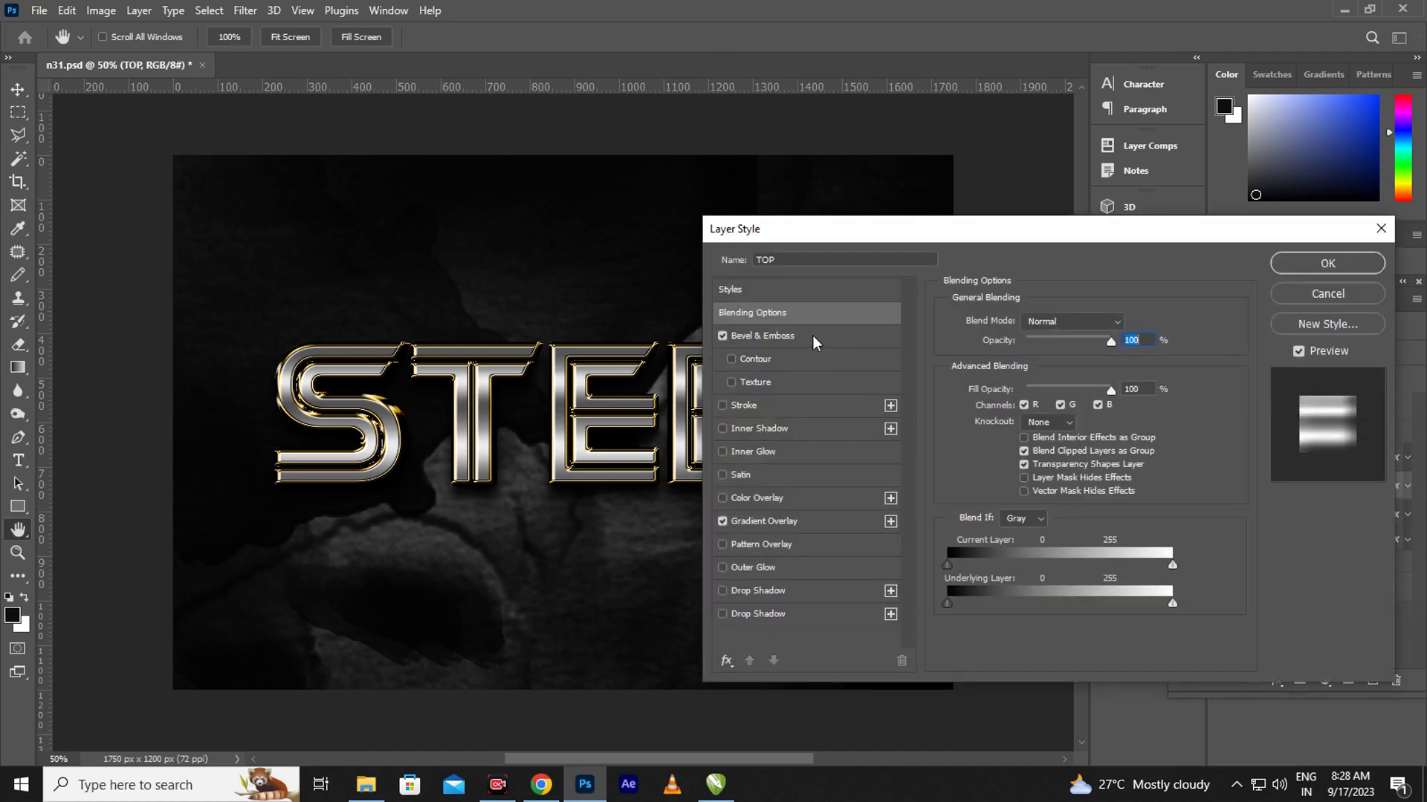
{"action": "left_click", "coordinate": [802, 346]}
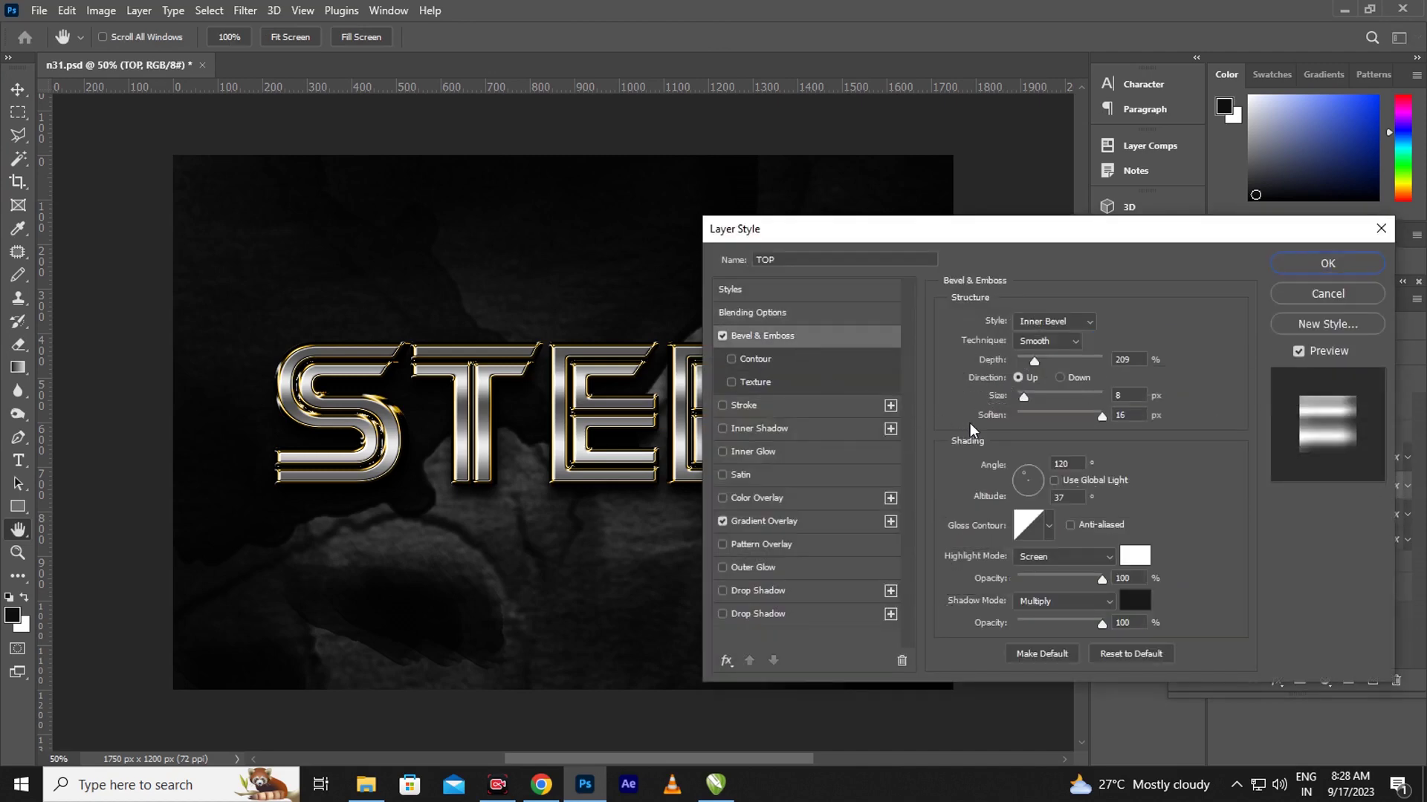
{"action": "left_click", "coordinate": [1024, 398]}
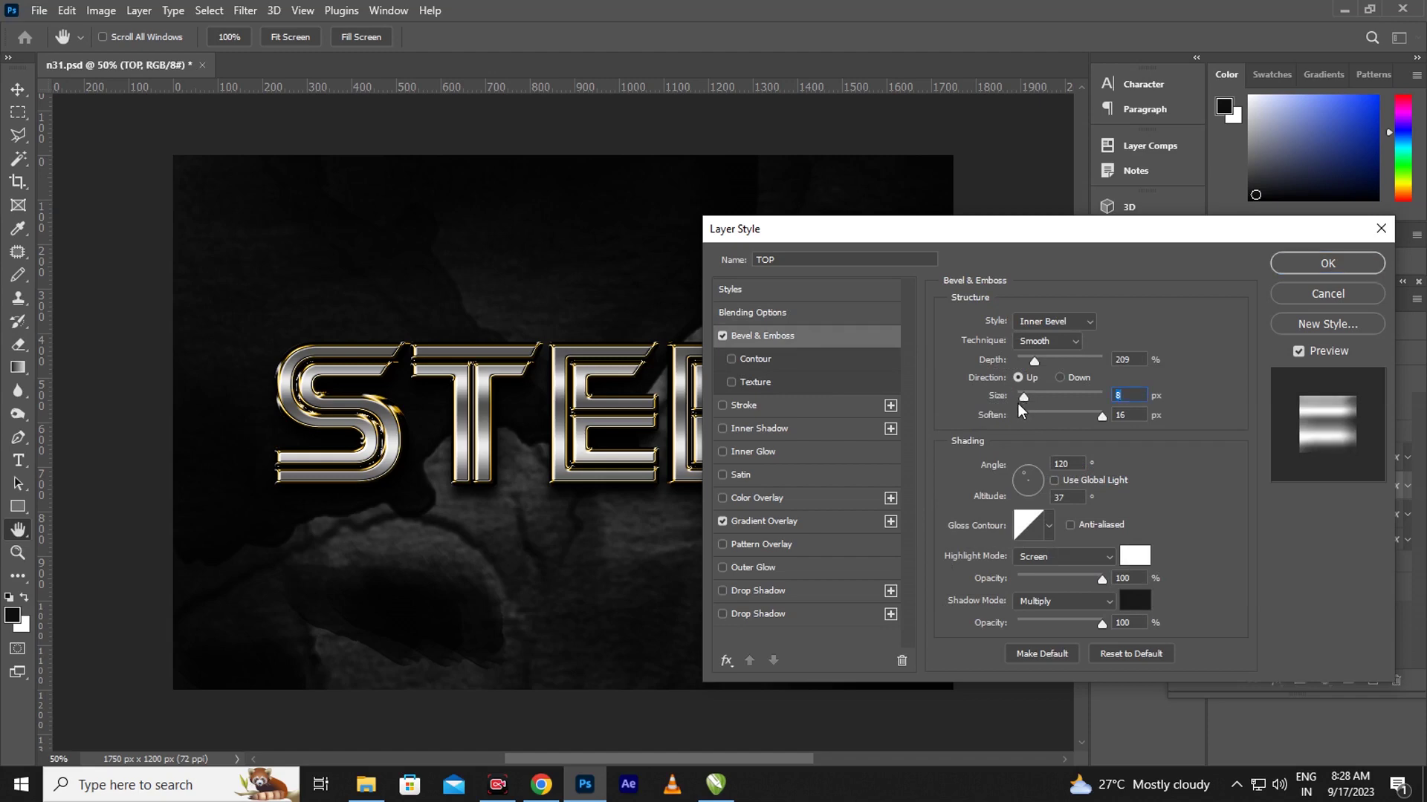
{"action": "left_click", "coordinate": [797, 524]}
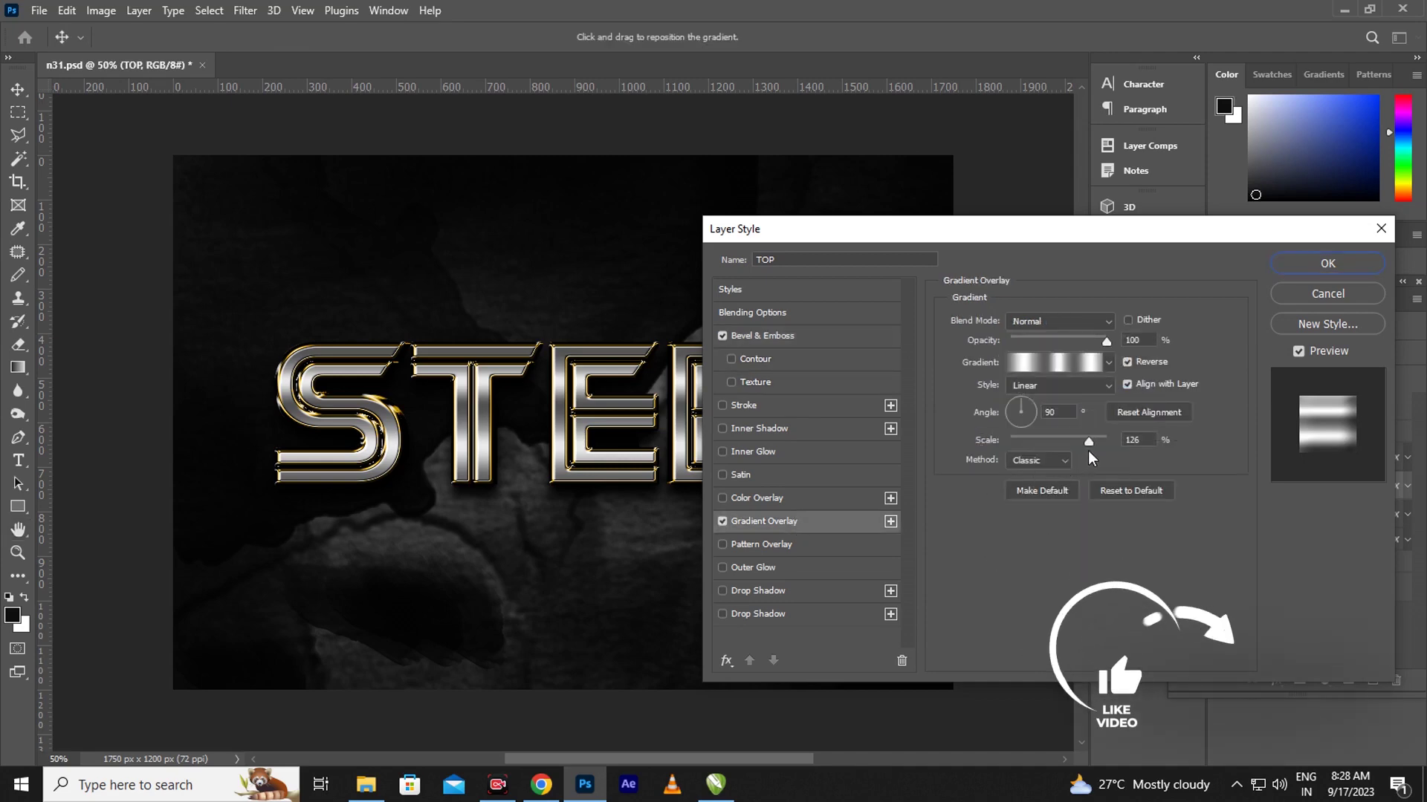
{"action": "left_click_drag", "start_coordinate": [1090, 442], "coordinate": [1095, 442]}
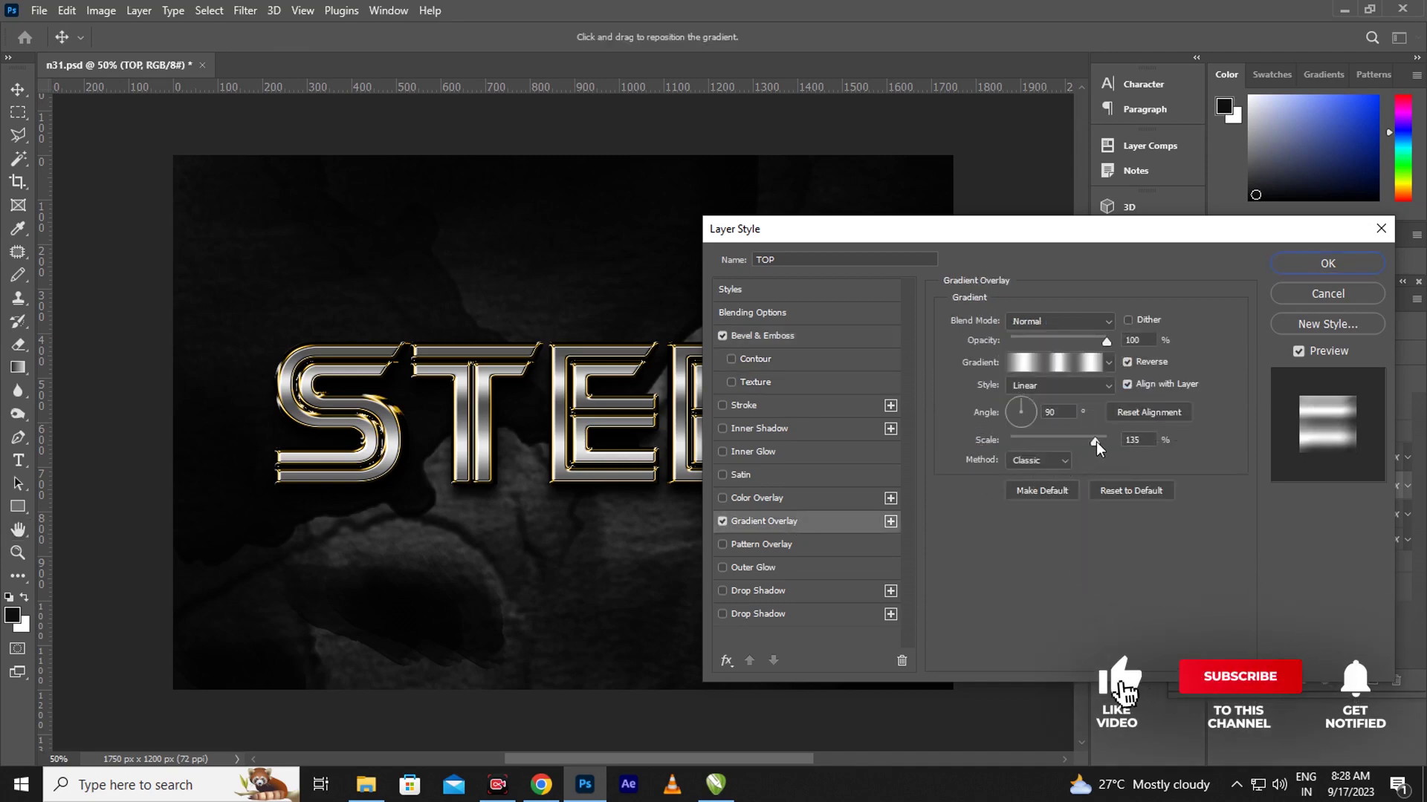
{"action": "left_click", "coordinate": [1319, 265]}
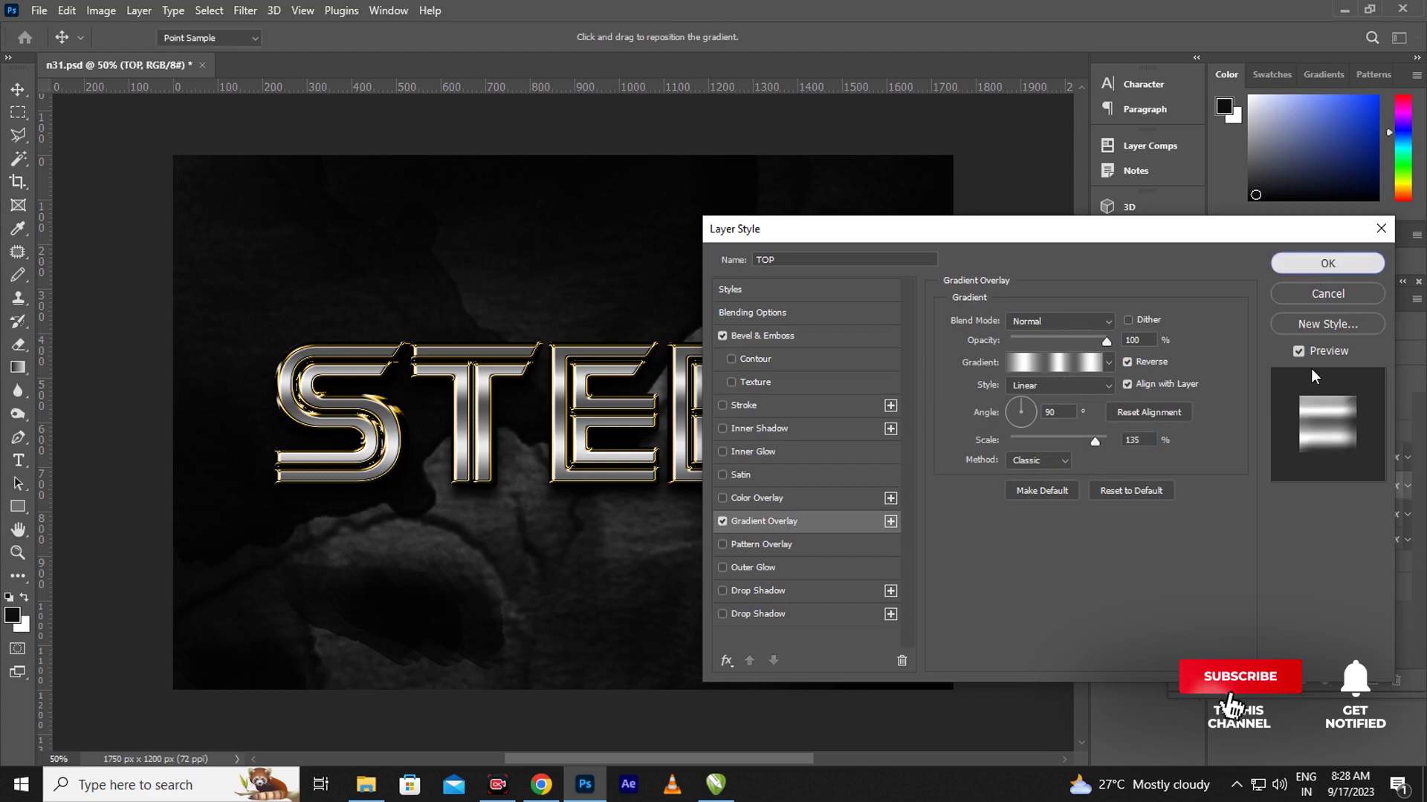
{"action": "left_click", "coordinate": [1392, 516]}
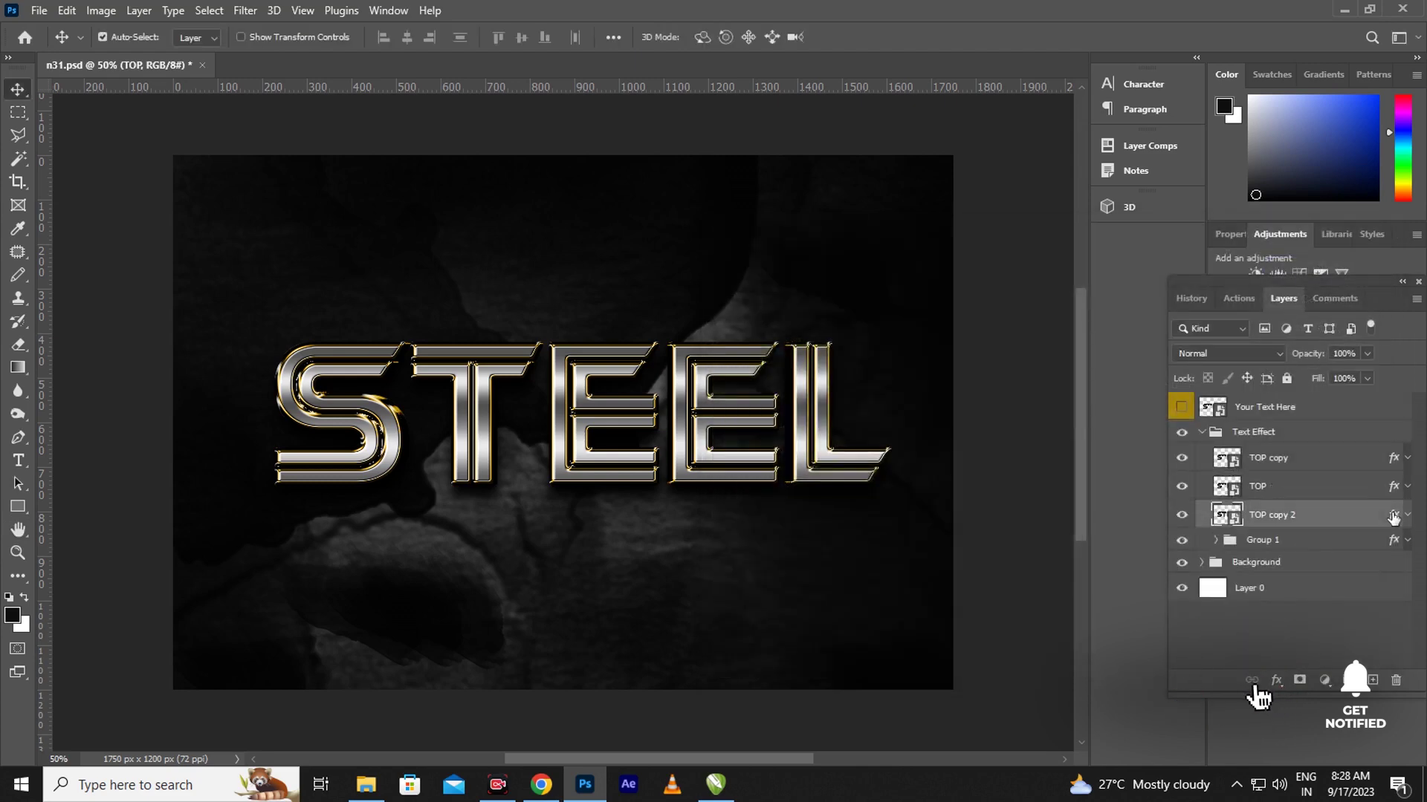
- Change TOP copy 2's Color Overlay colour to light grey #cbc8c8
{"action": "double_click", "coordinate": [1392, 517]}
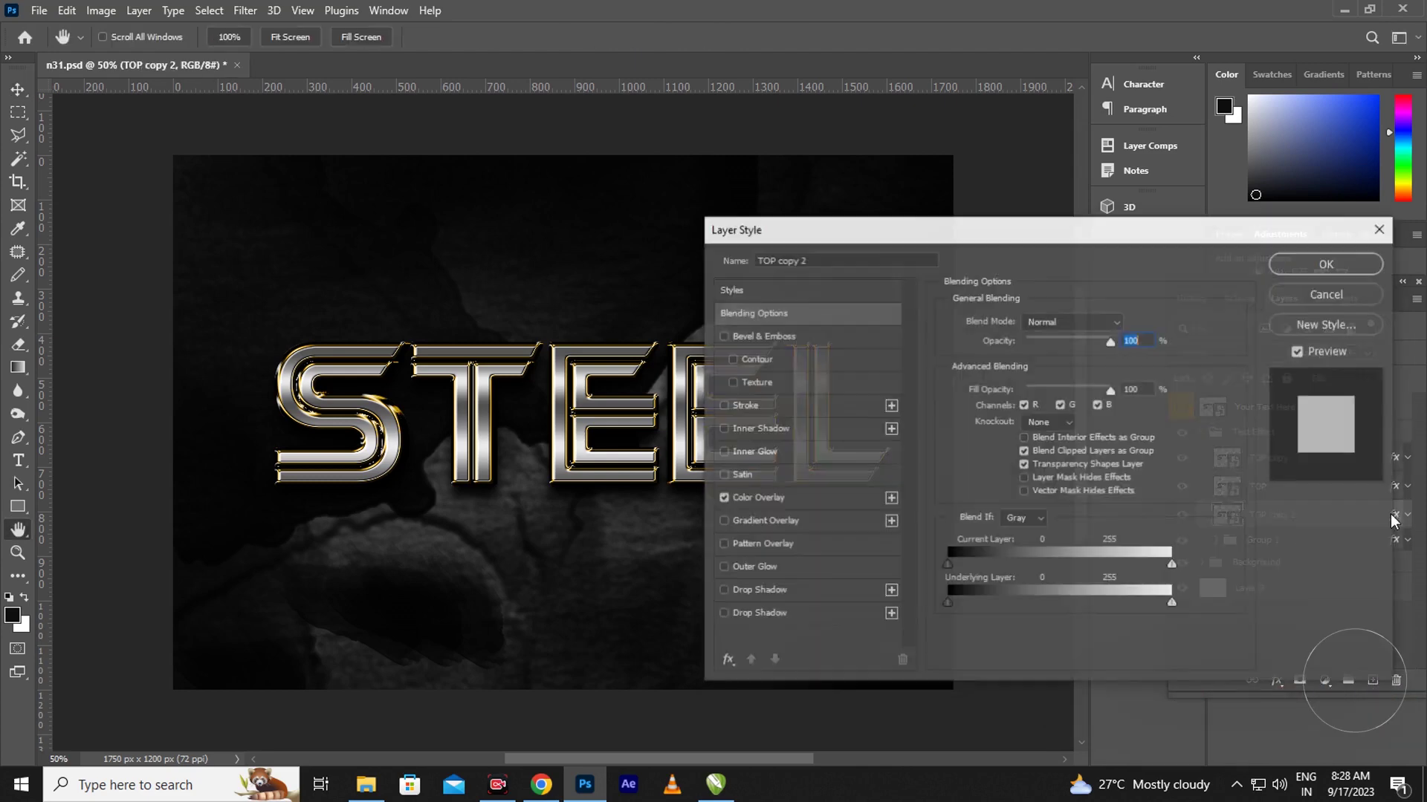
{"action": "left_click", "coordinate": [810, 501]}
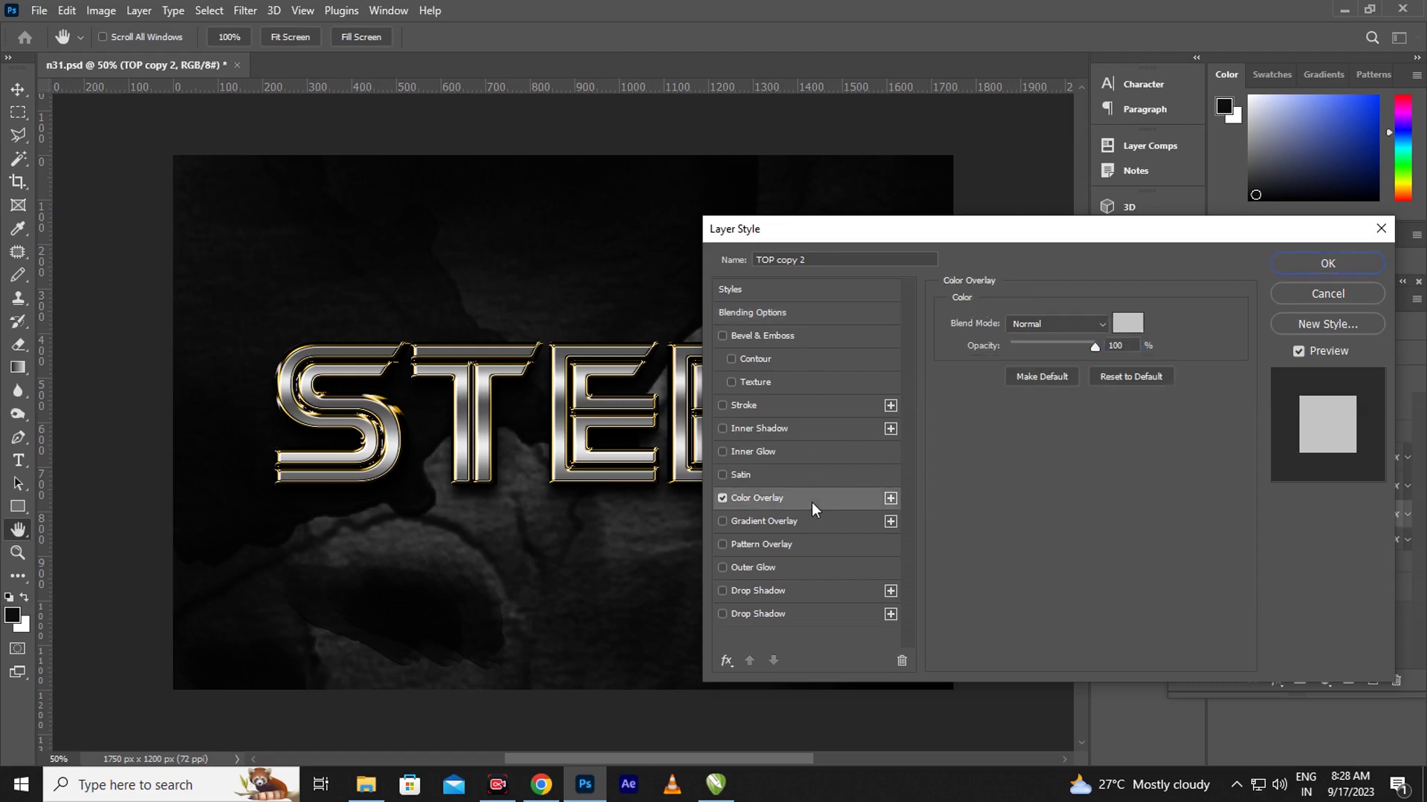
{"action": "left_click", "coordinate": [1127, 323]}
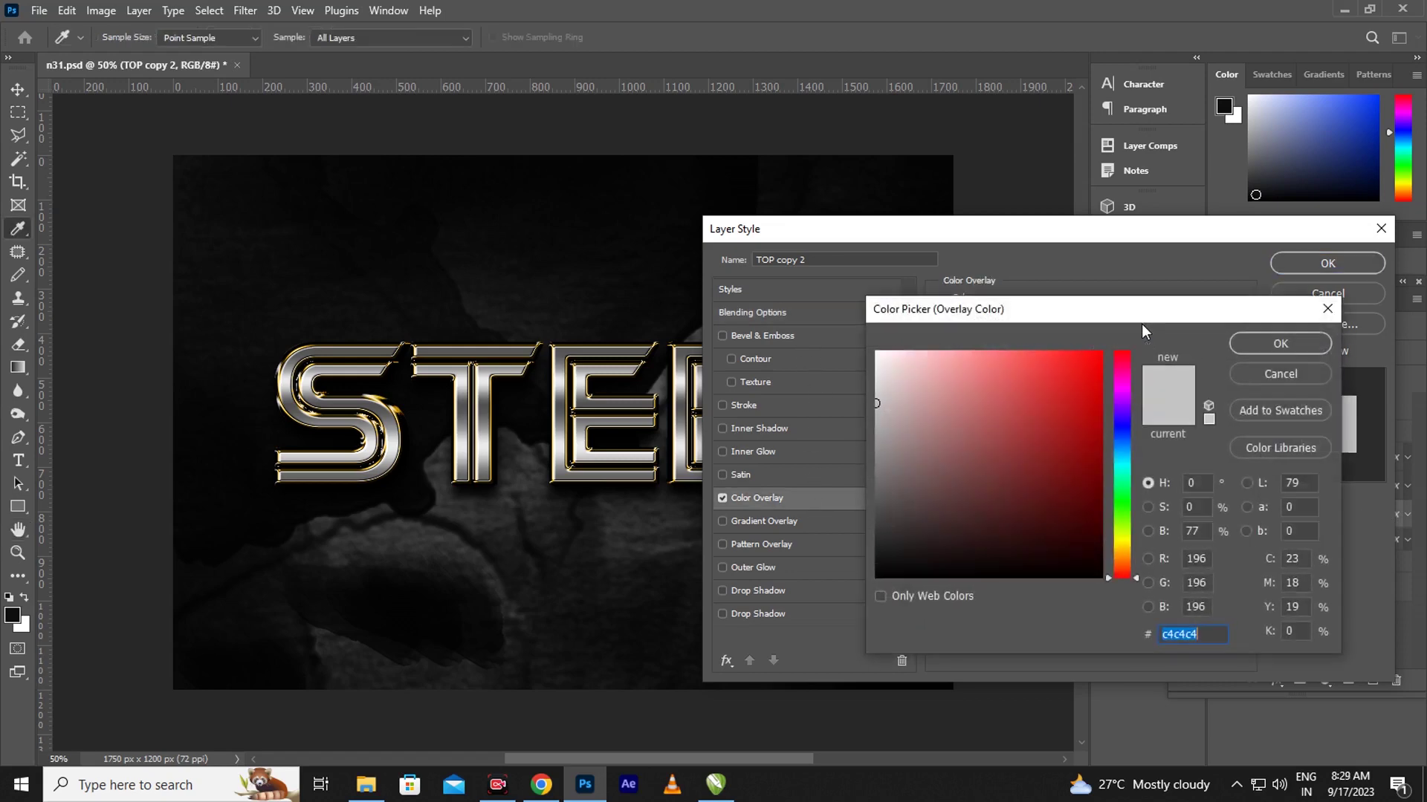
{"action": "left_click", "coordinate": [879, 402]}
{"action": "left_click", "coordinate": [878, 396]}
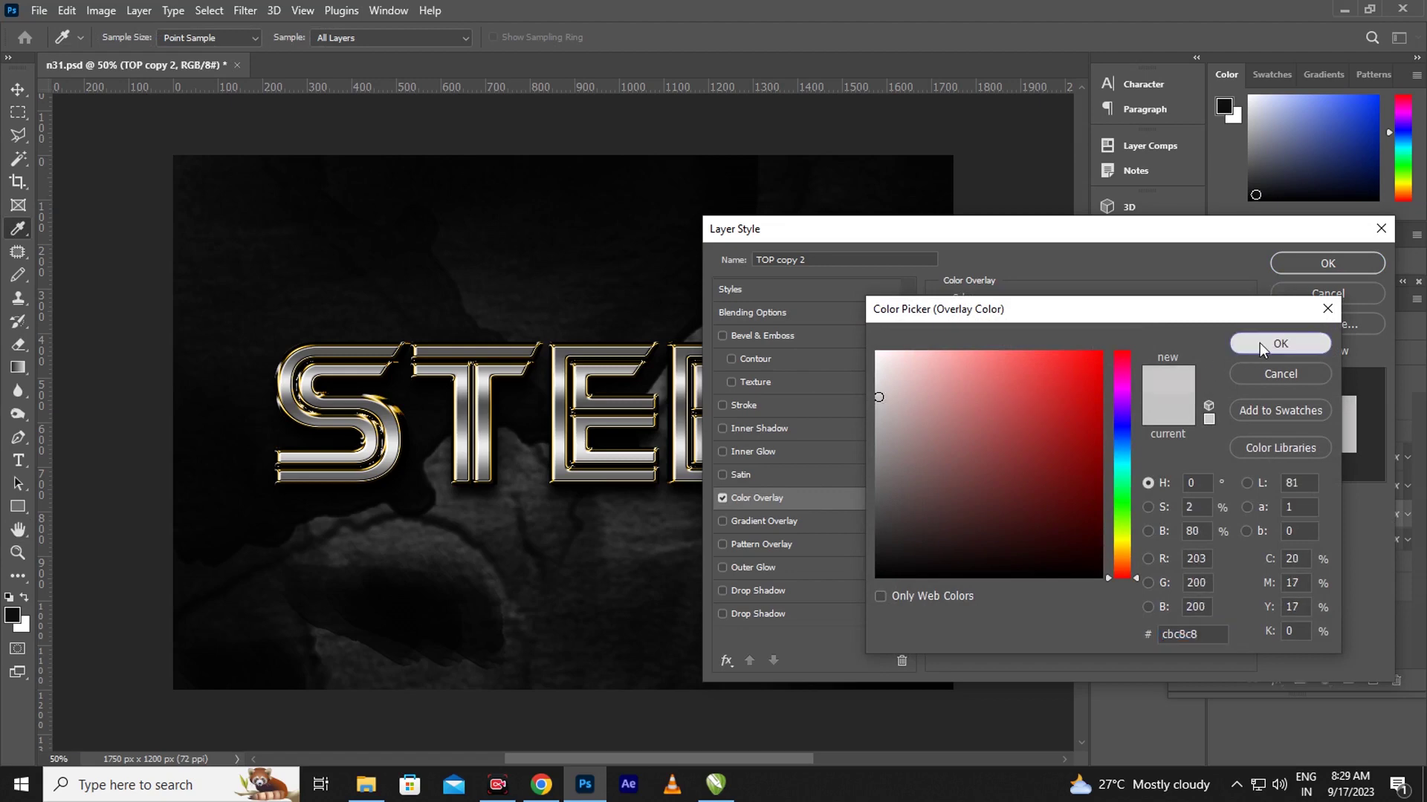
{"action": "left_click", "coordinate": [1259, 341]}
{"action": "left_click", "coordinate": [1336, 266]}
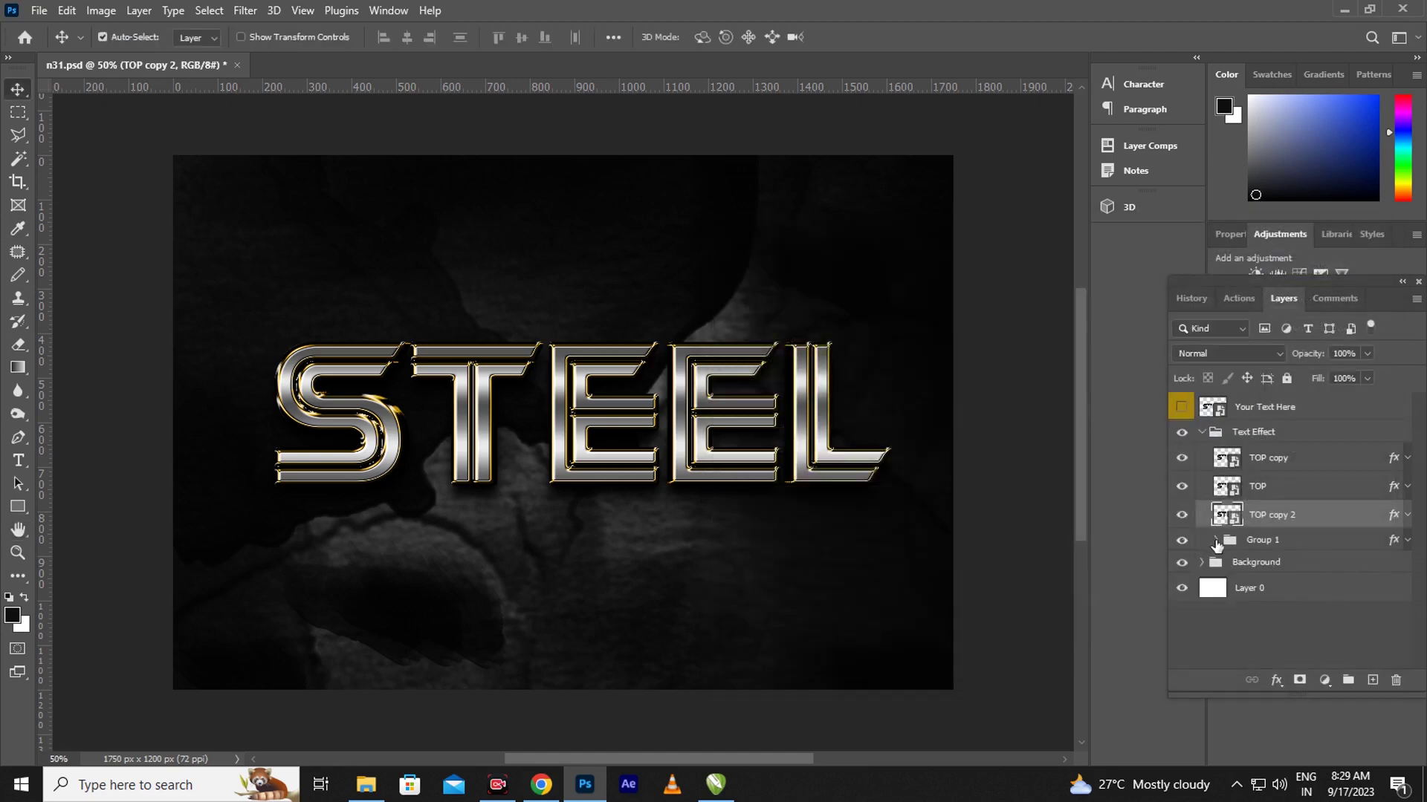
- Expand Group 1 in the Layers panel and select TOP copy 3
{"action": "left_click", "coordinate": [1217, 541]}
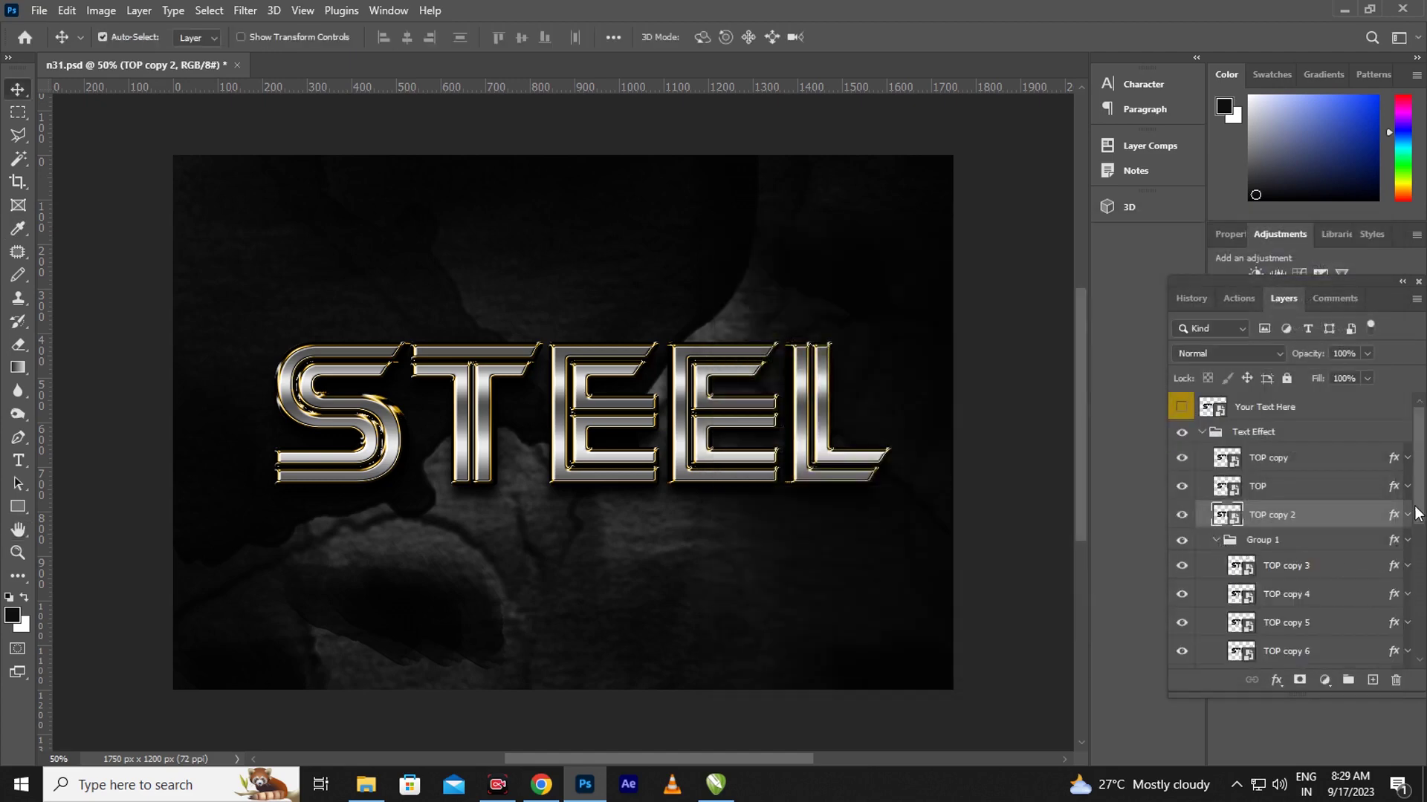
{"action": "left_click_drag", "start_coordinate": [1421, 518], "coordinate": [1422, 540]}
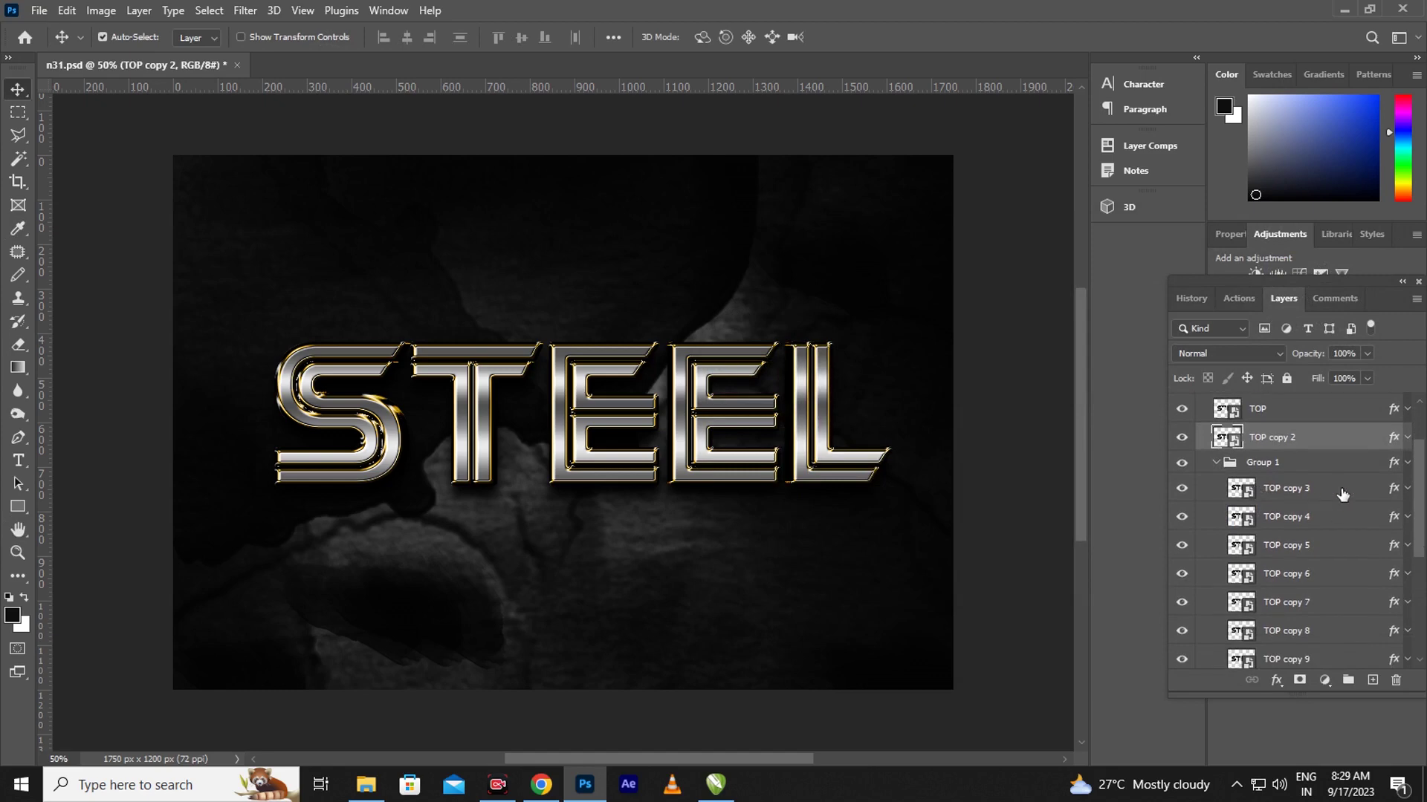
{"action": "left_click", "coordinate": [1396, 492]}
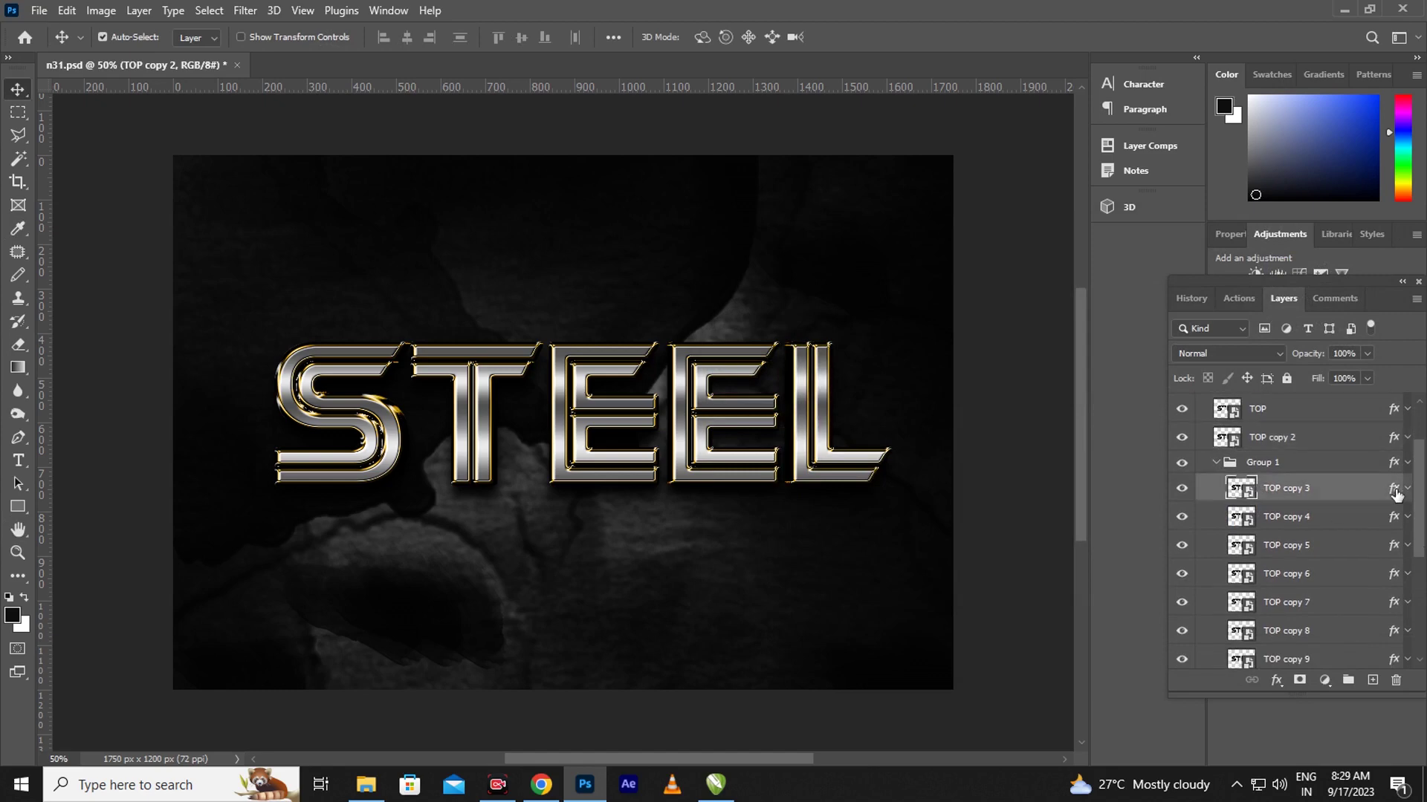
- Give TOP copy 3 a Bevel & Emboss size of 8 px and Gradient Overlay scale of 131%
{"action": "double_click", "coordinate": [1394, 489]}
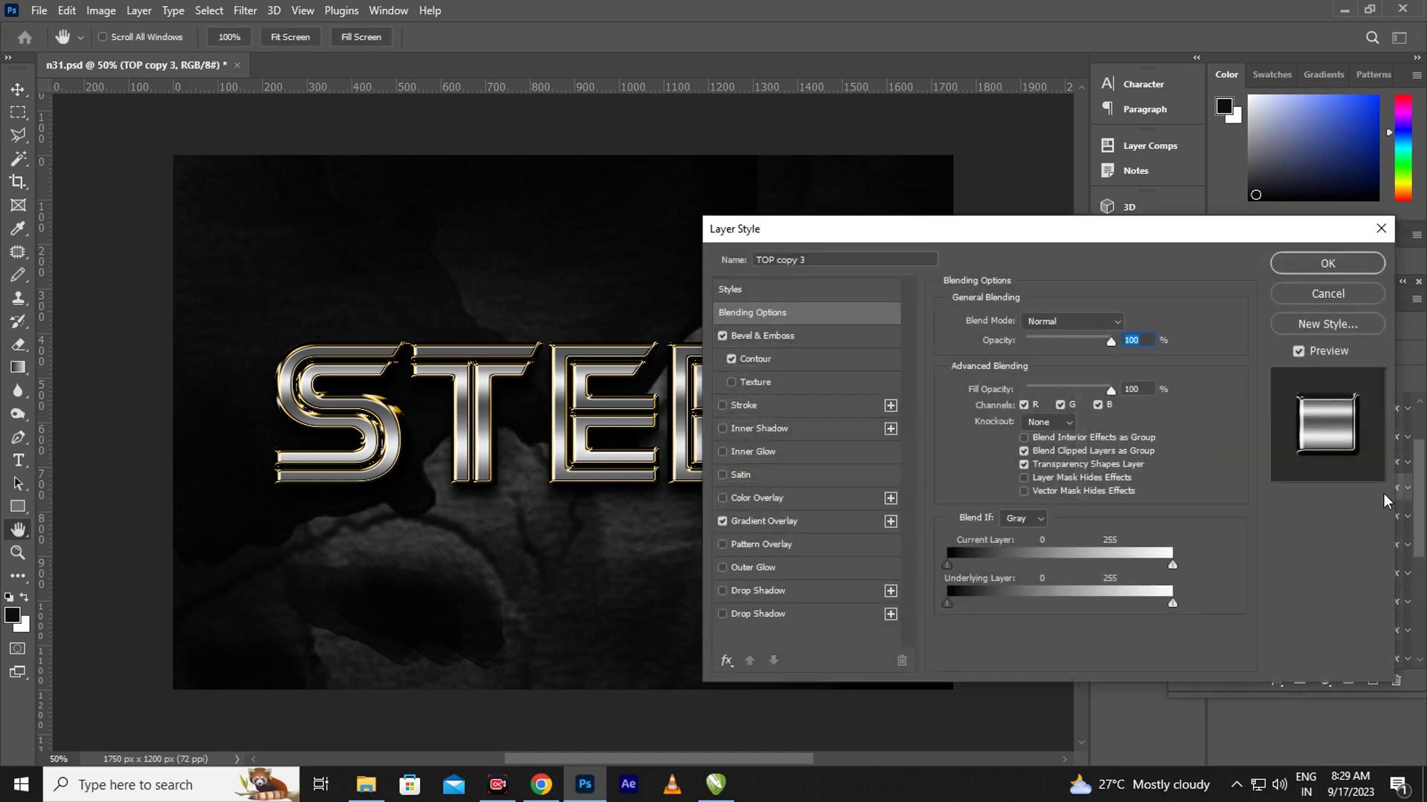
{"action": "left_click", "coordinate": [780, 343]}
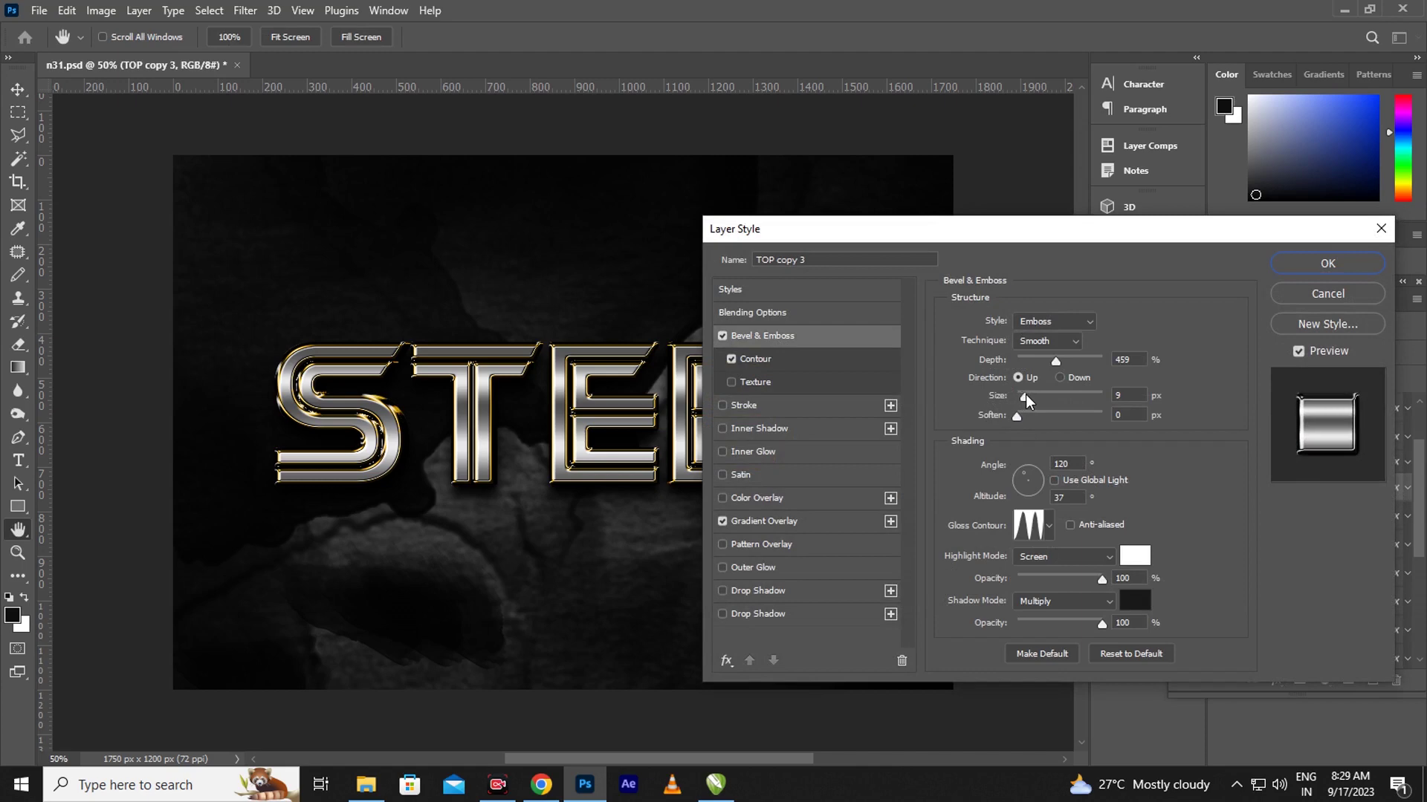
{"action": "left_click_drag", "start_coordinate": [1025, 394], "coordinate": [1023, 396]}
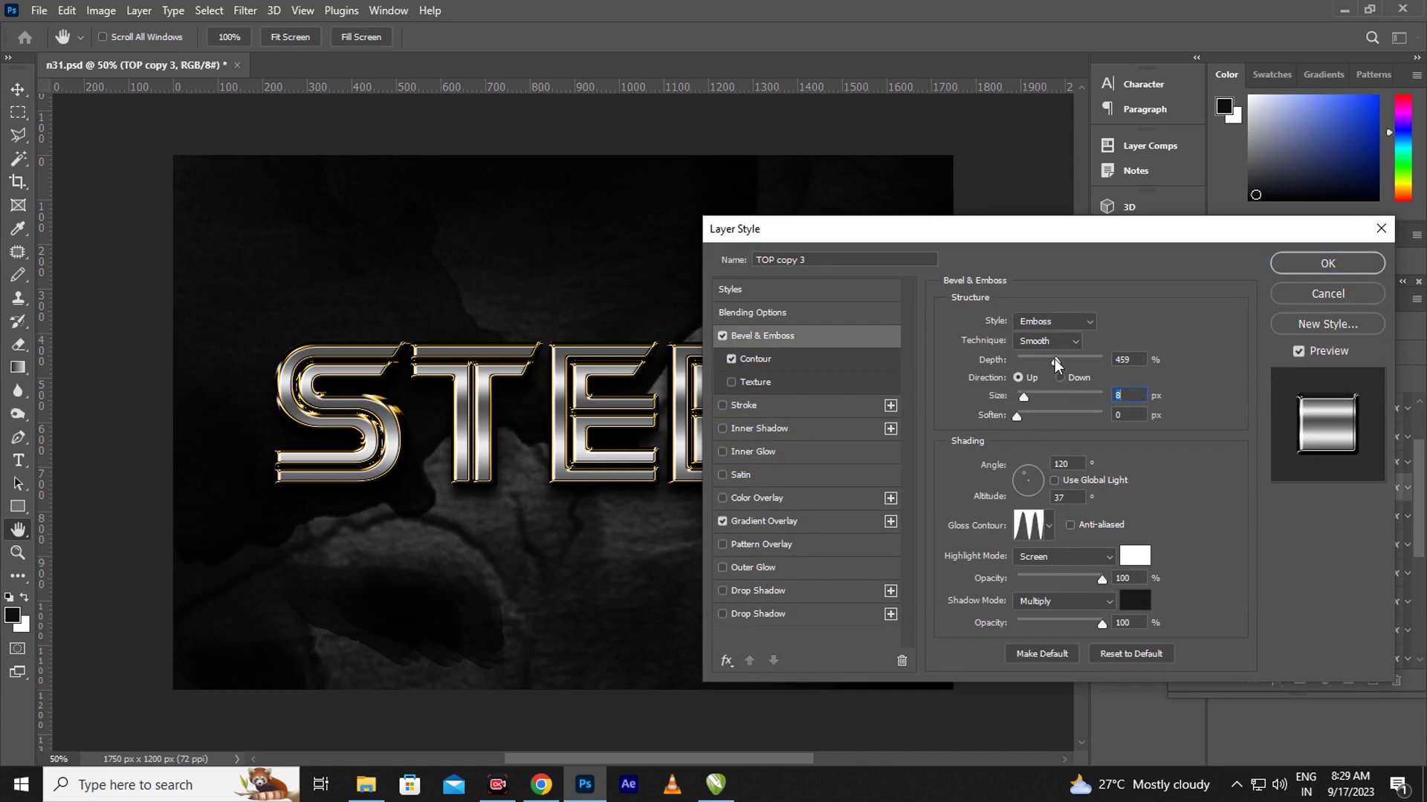
{"action": "left_click", "coordinate": [1059, 360]}
{"action": "left_click", "coordinate": [787, 523]}
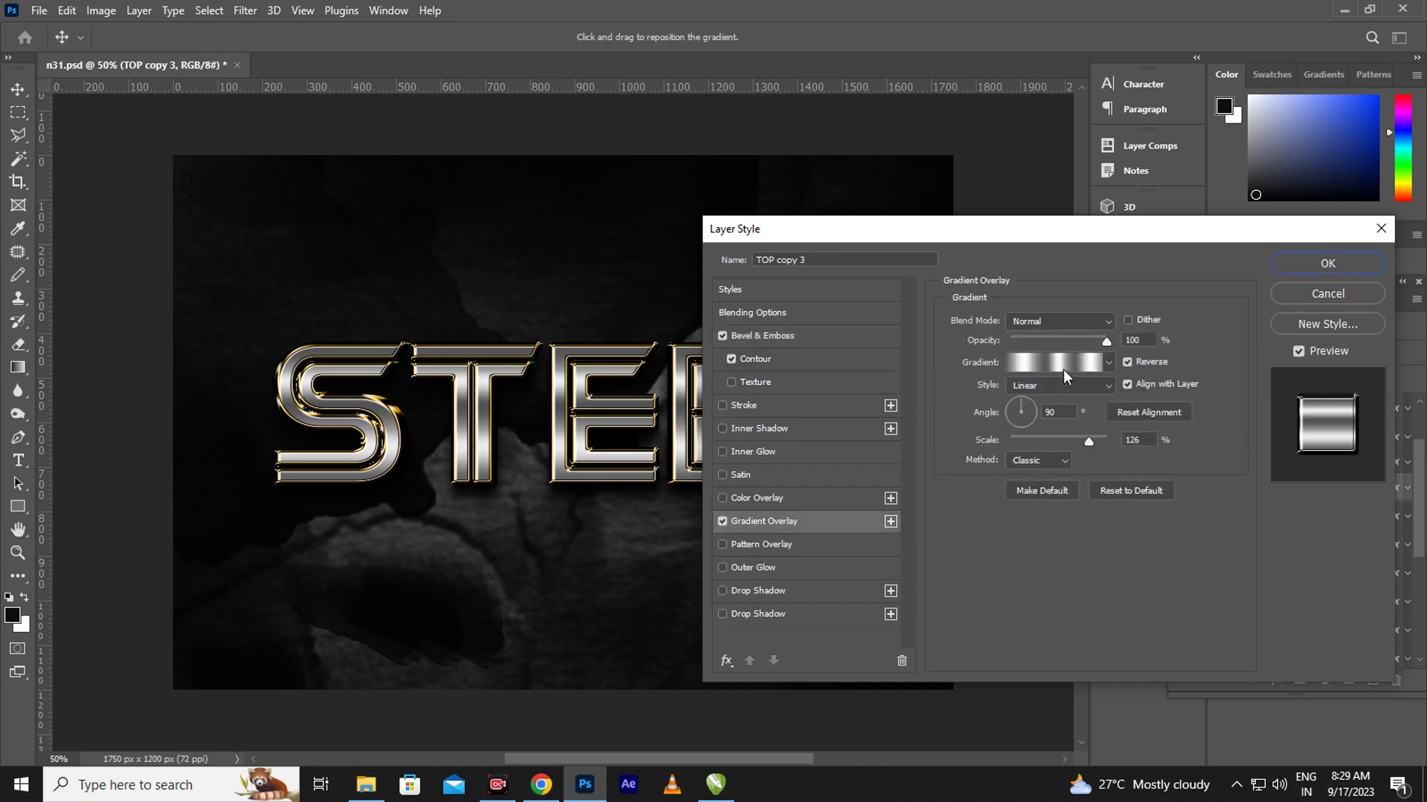
{"action": "left_click_drag", "start_coordinate": [1086, 439], "coordinate": [1090, 440]}
{"action": "left_click", "coordinate": [1324, 265]}
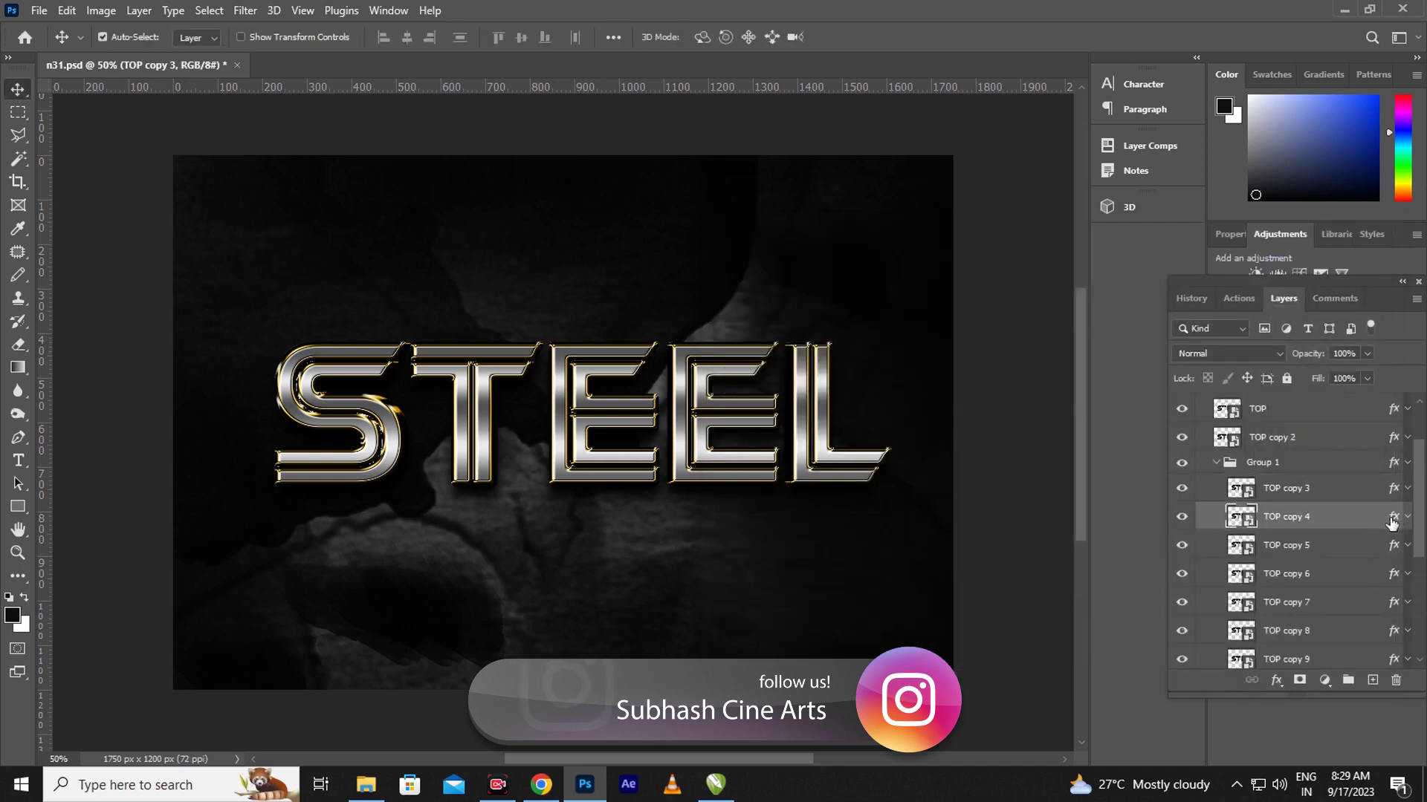
- Give TOP copy 4 a 16 px bevel size and a 131% gradient overlay scale
{"action": "key", "text": "h"}
{"action": "double_click", "coordinate": [1391, 524]}
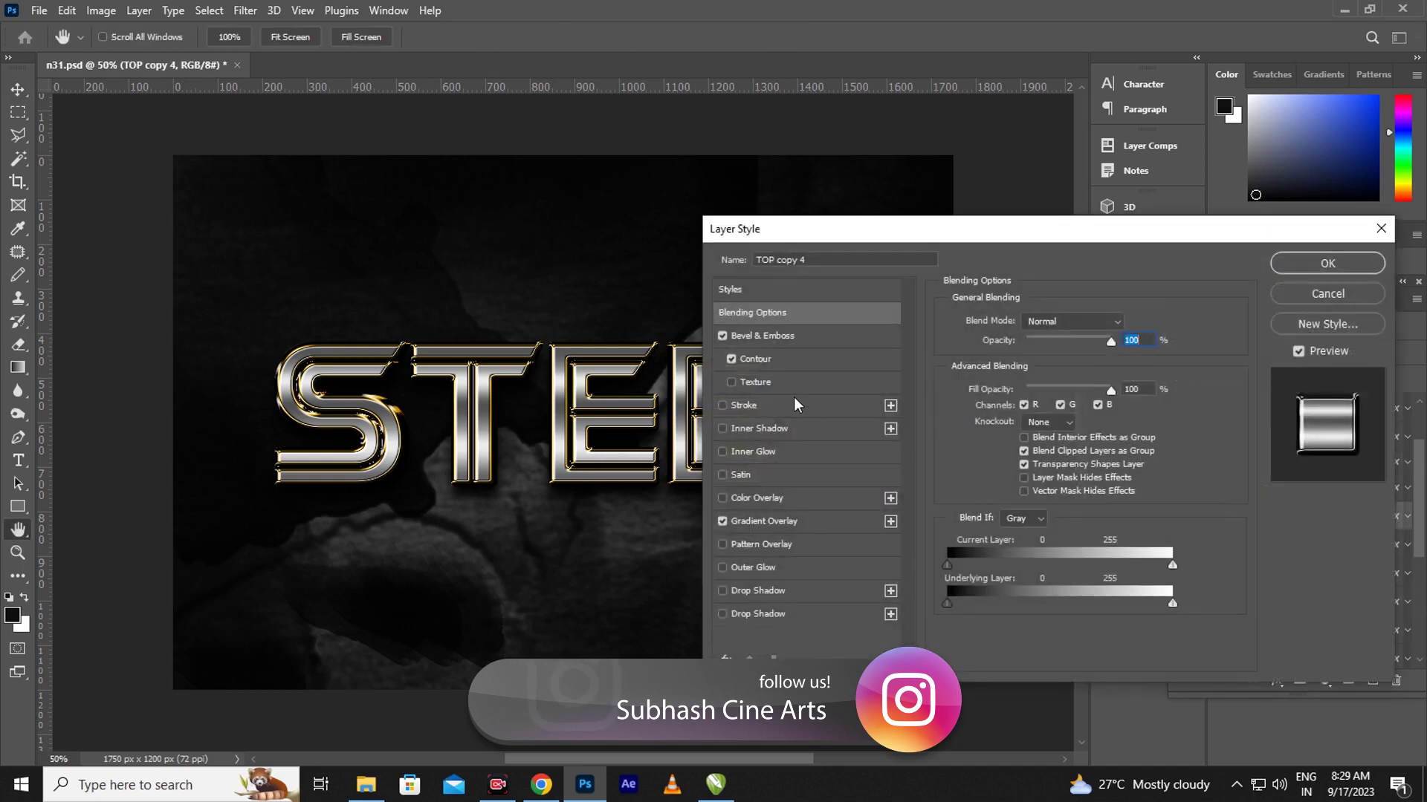
{"action": "left_click", "coordinate": [790, 336]}
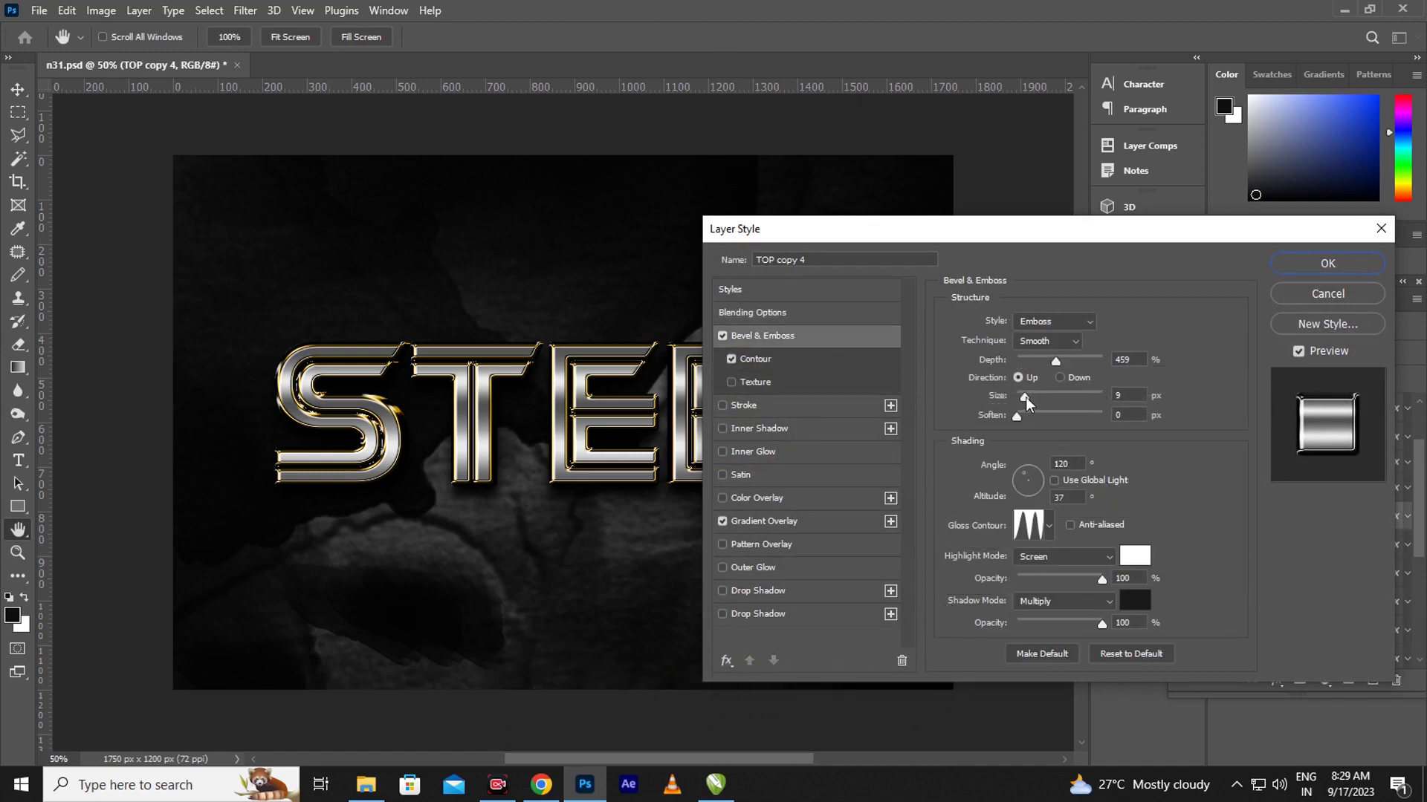
{"action": "left_click_drag", "start_coordinate": [1025, 395], "coordinate": [1027, 395]}
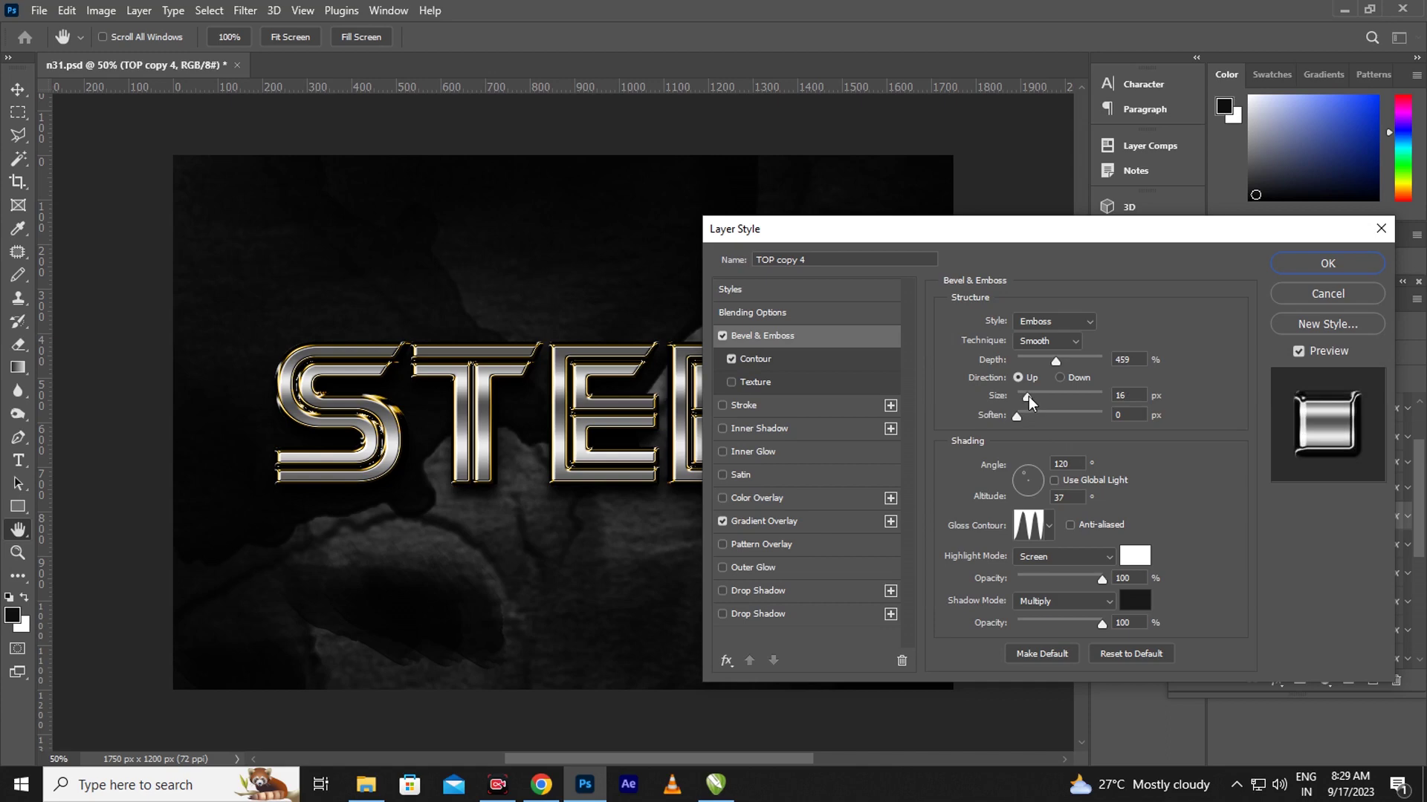
{"action": "left_click_drag", "start_coordinate": [1028, 396], "coordinate": [1028, 395]}
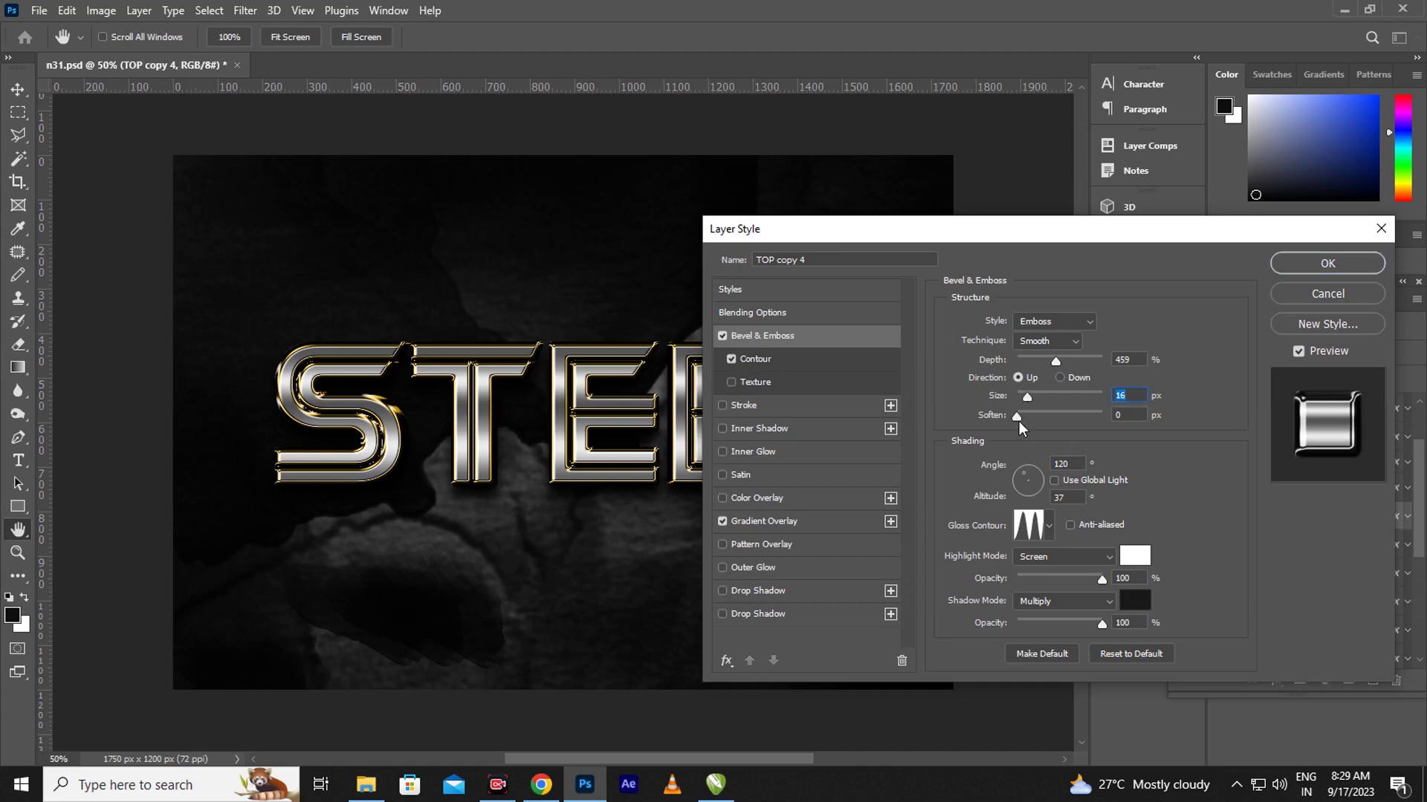
{"action": "left_click", "coordinate": [782, 522]}
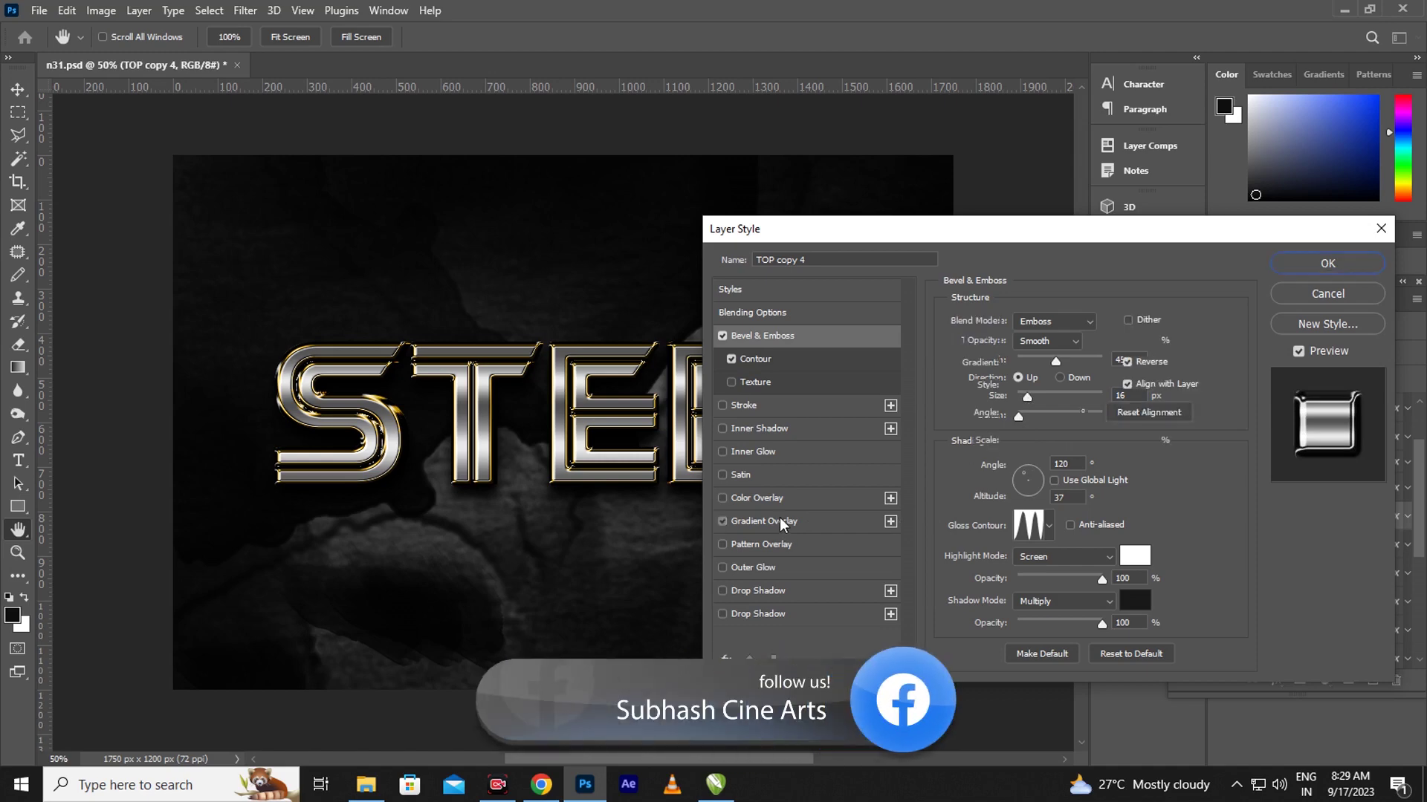
{"action": "left_click_drag", "start_coordinate": [1091, 444], "coordinate": [1094, 443]}
{"action": "key", "text": "Return"}
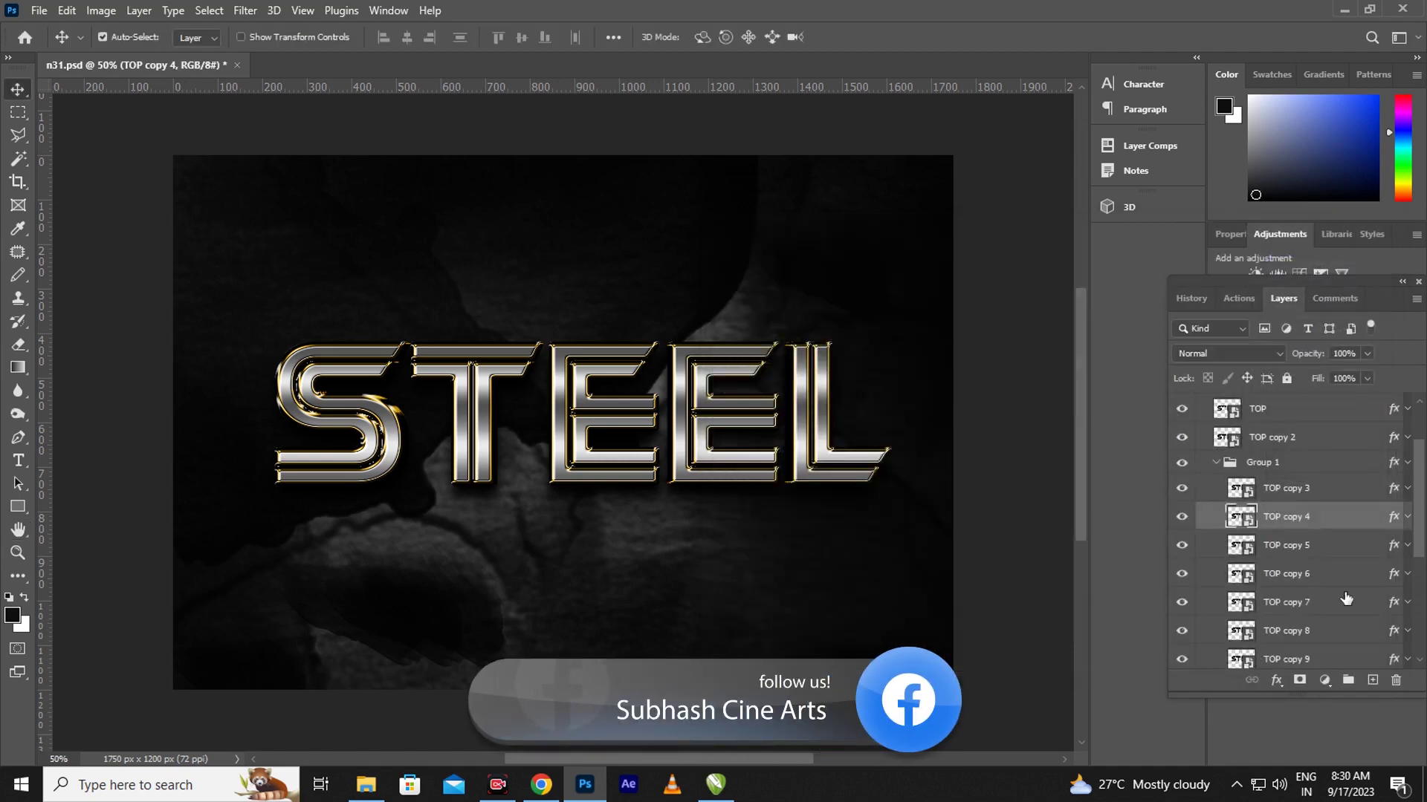
- Set TOP copy 5 to a 7 px bevel, 97% highlight opacity and 129% gradient scale
{"action": "left_click", "coordinate": [1393, 548]}
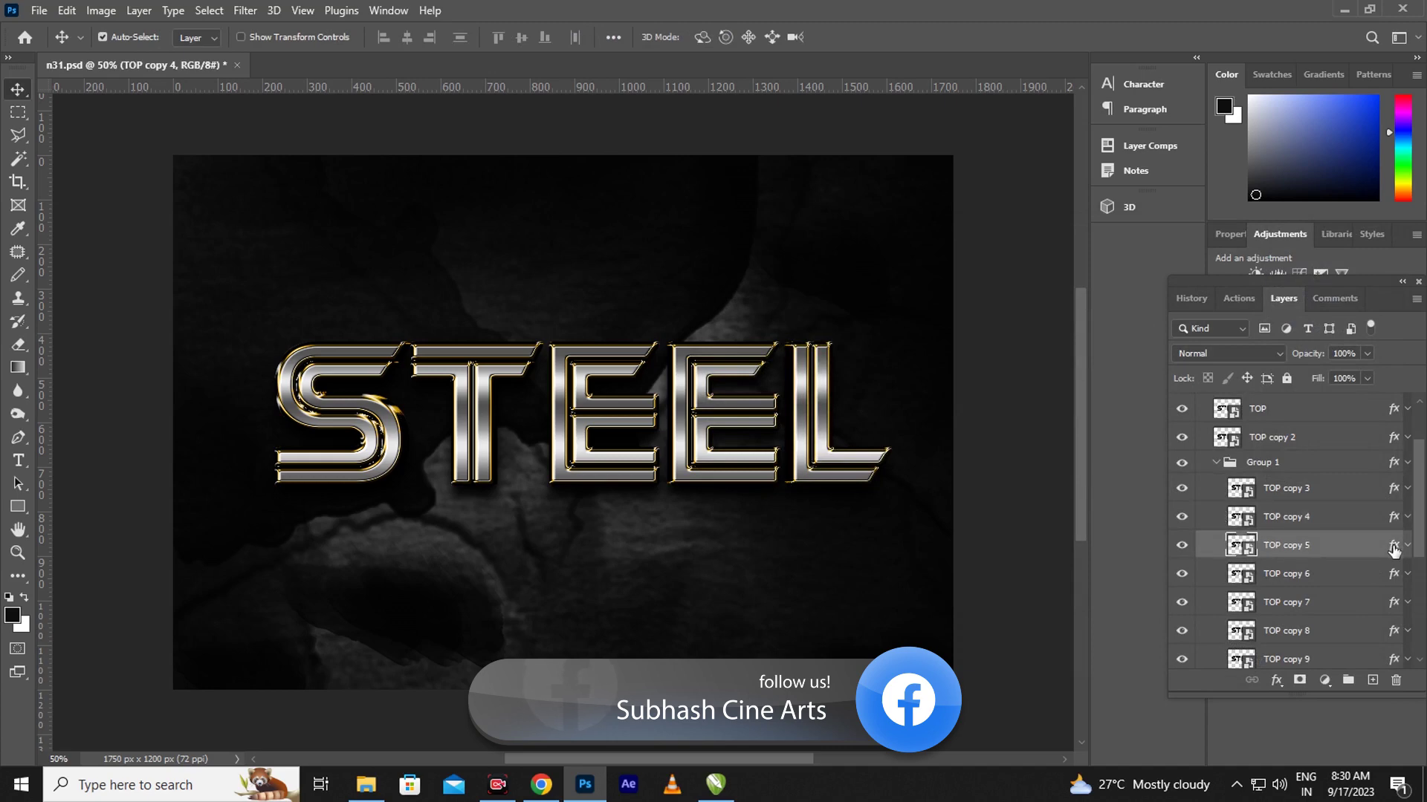
{"action": "key", "text": "h"}
{"action": "double_click", "coordinate": [1392, 551]}
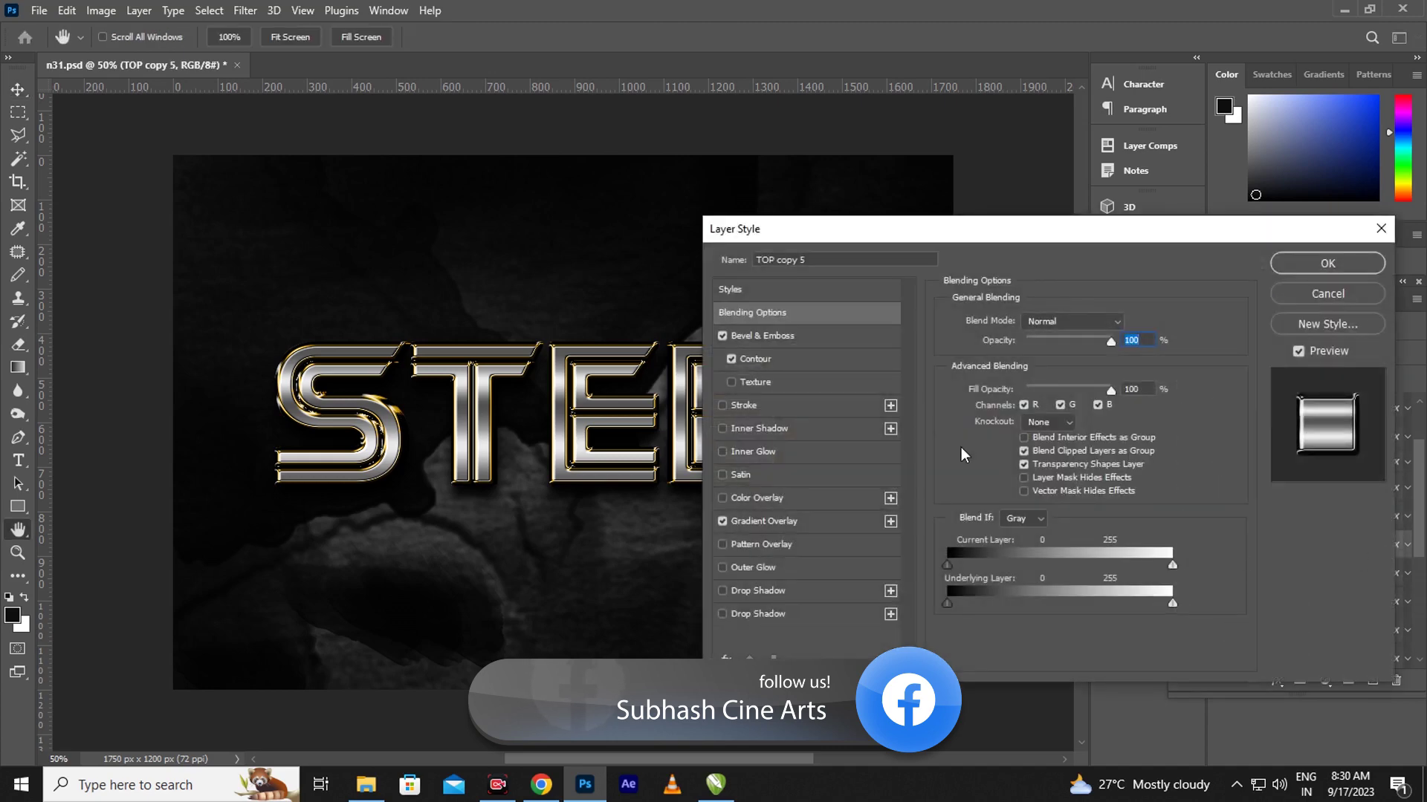
{"action": "left_click", "coordinate": [806, 336]}
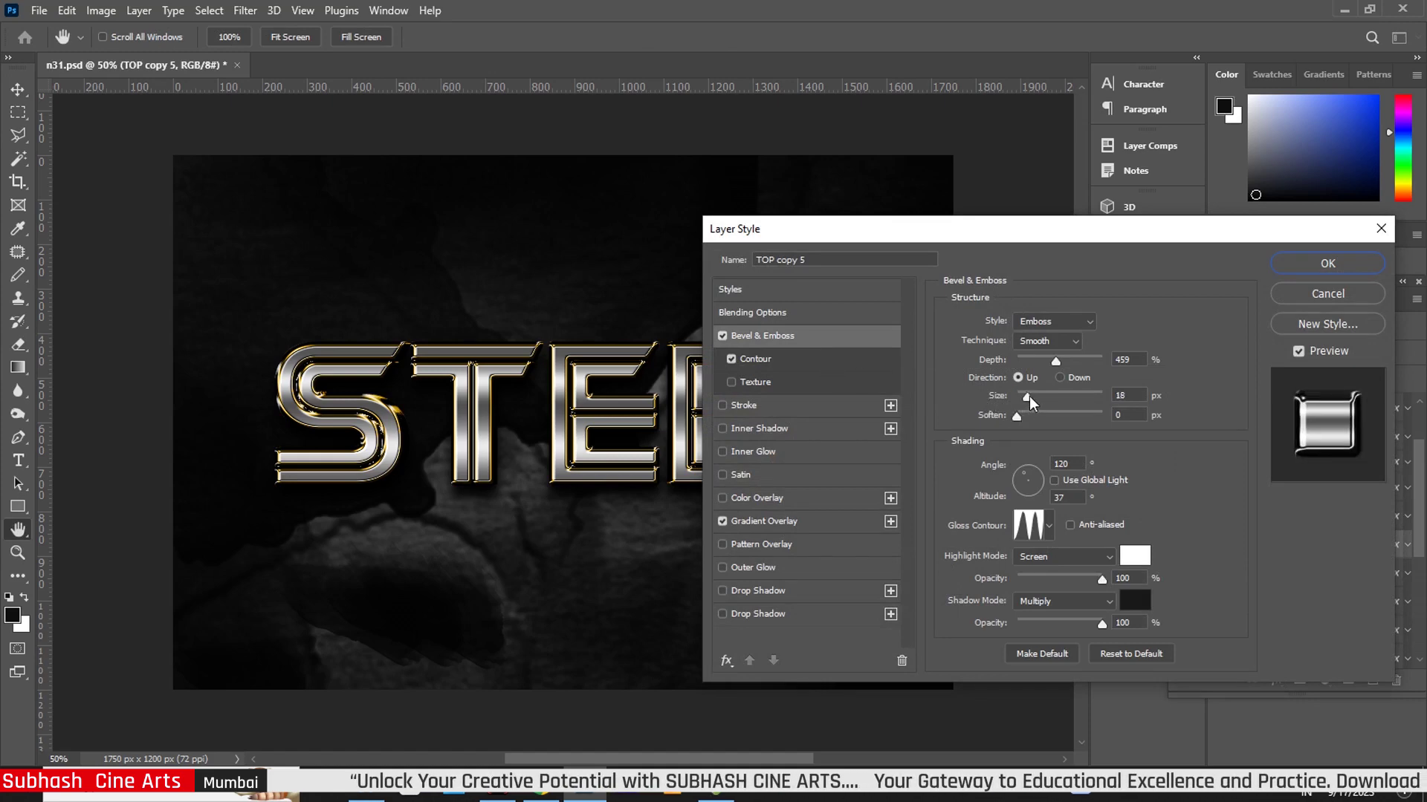
{"action": "left_click_drag", "start_coordinate": [1028, 396], "coordinate": [1024, 401]}
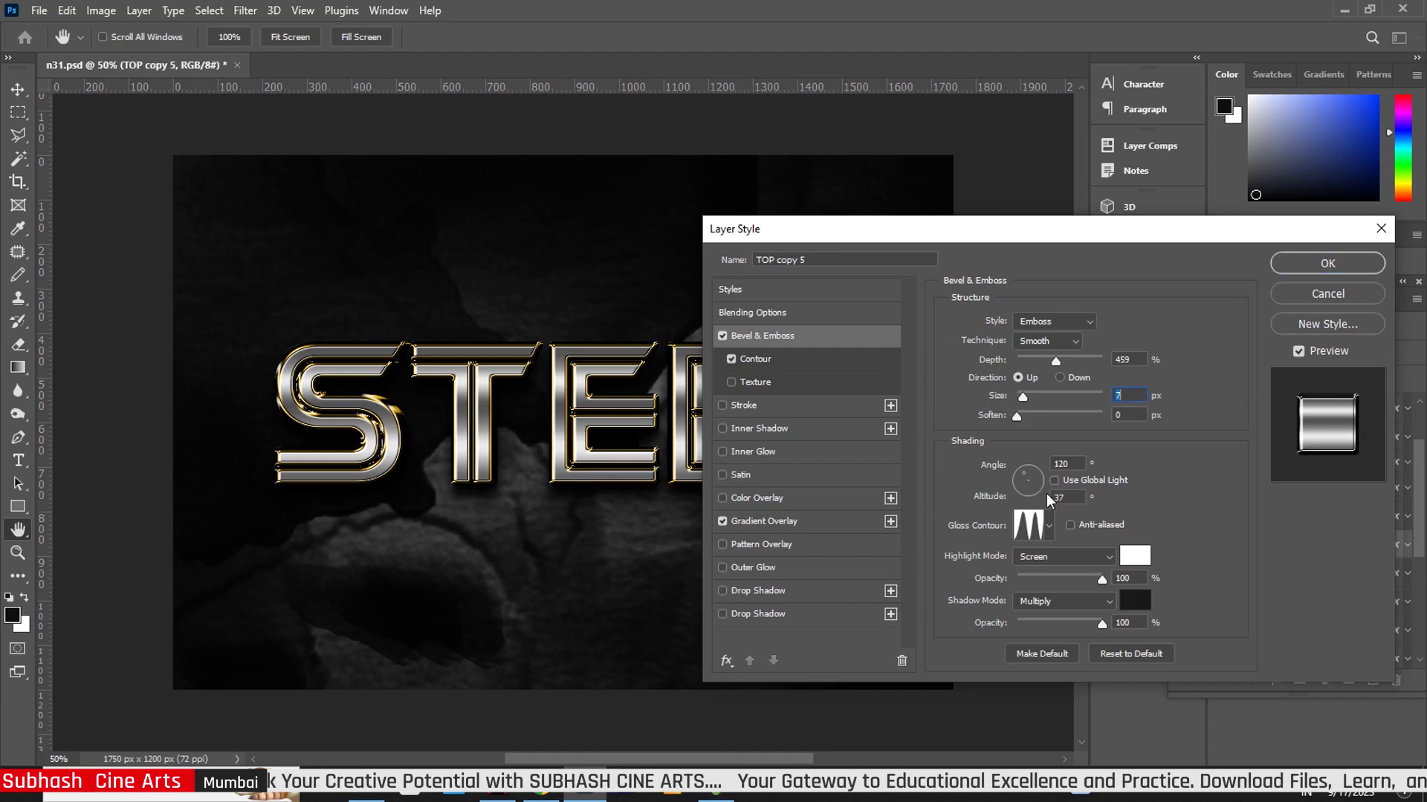
{"action": "left_click_drag", "start_coordinate": [1101, 580], "coordinate": [1099, 581]}
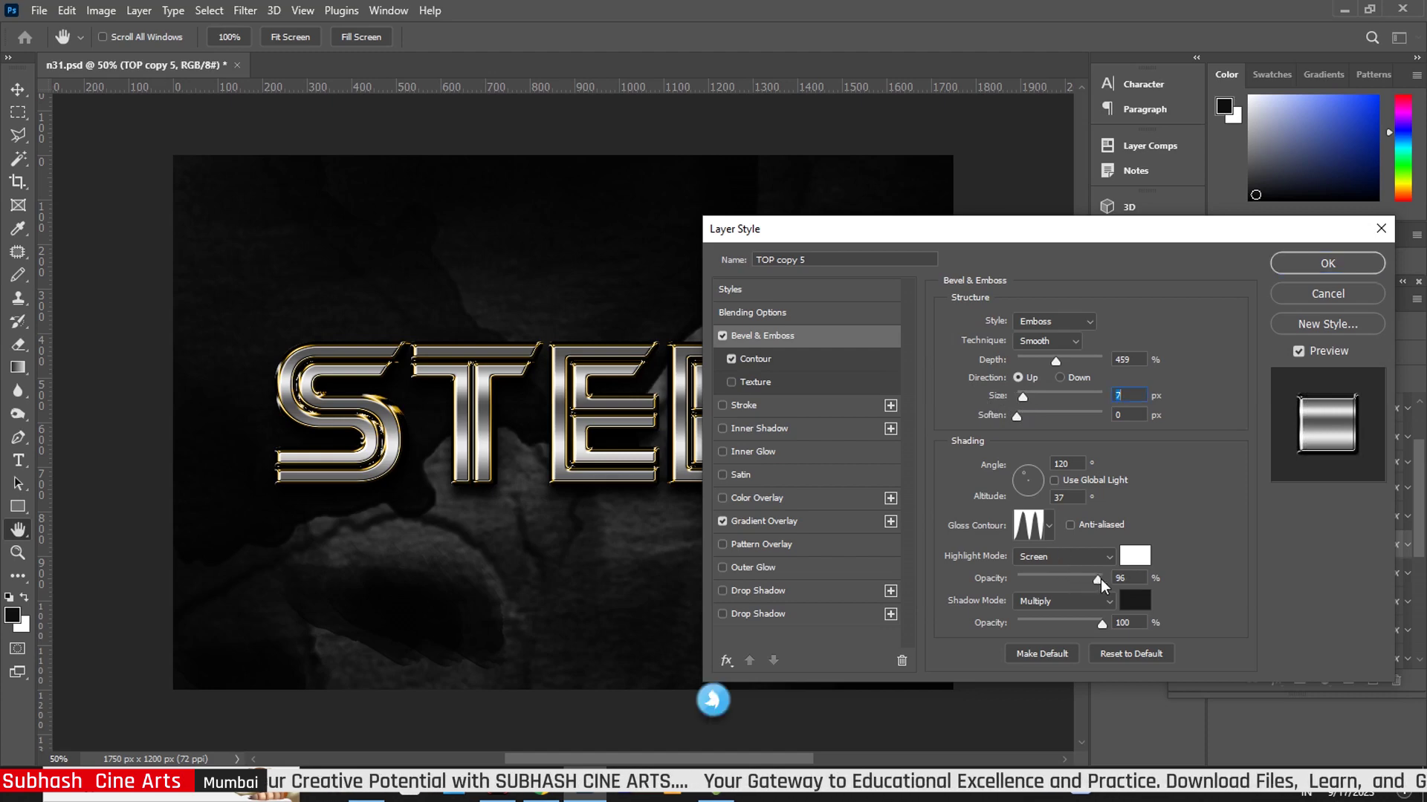
{"action": "left_click", "coordinate": [779, 524]}
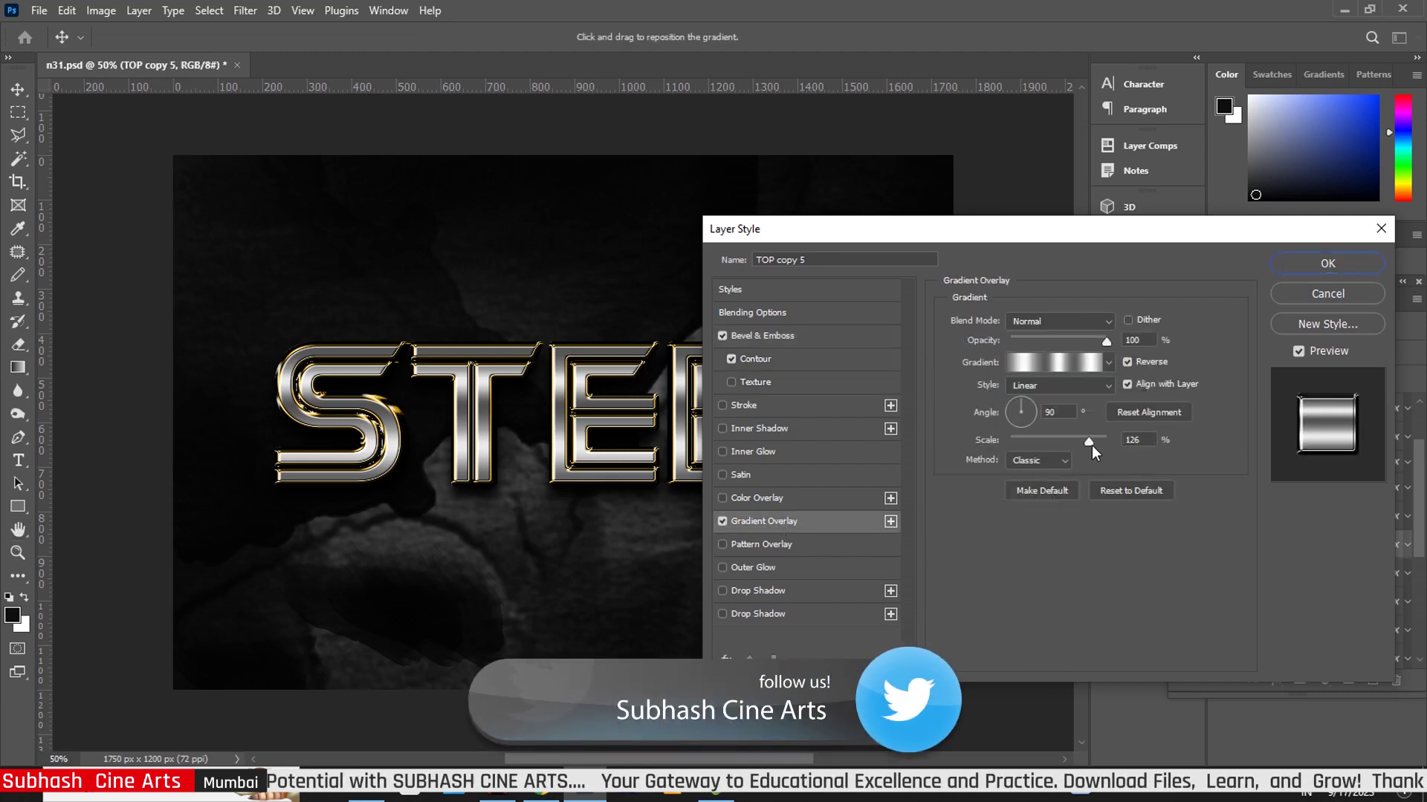
{"action": "left_click_drag", "start_coordinate": [1091, 443], "coordinate": [1092, 443]}
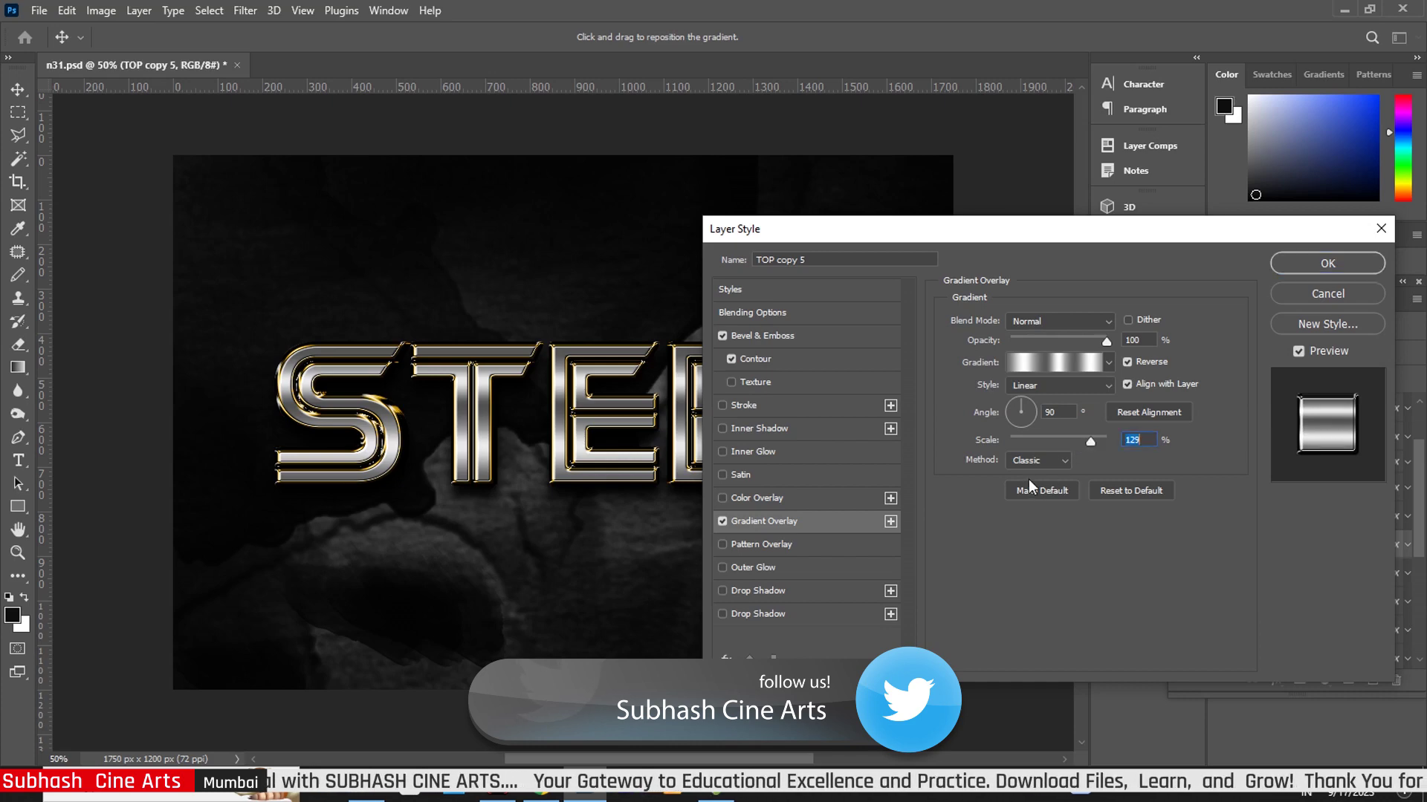
{"action": "left_click", "coordinate": [1316, 266]}
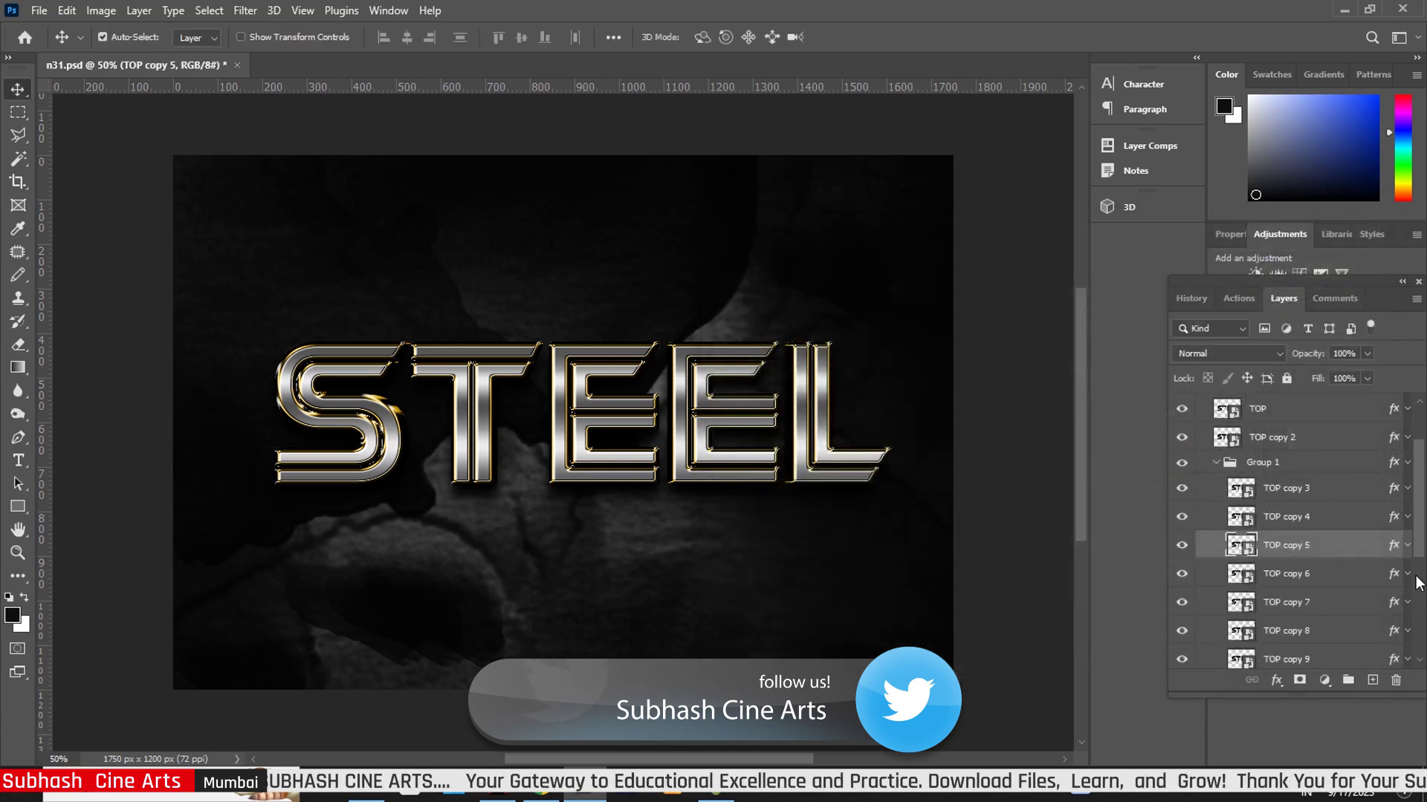
- Raise TOP copy 6's bevel size to 24 px with a 129% gradient overlay scale
{"action": "double_click", "coordinate": [1392, 576]}
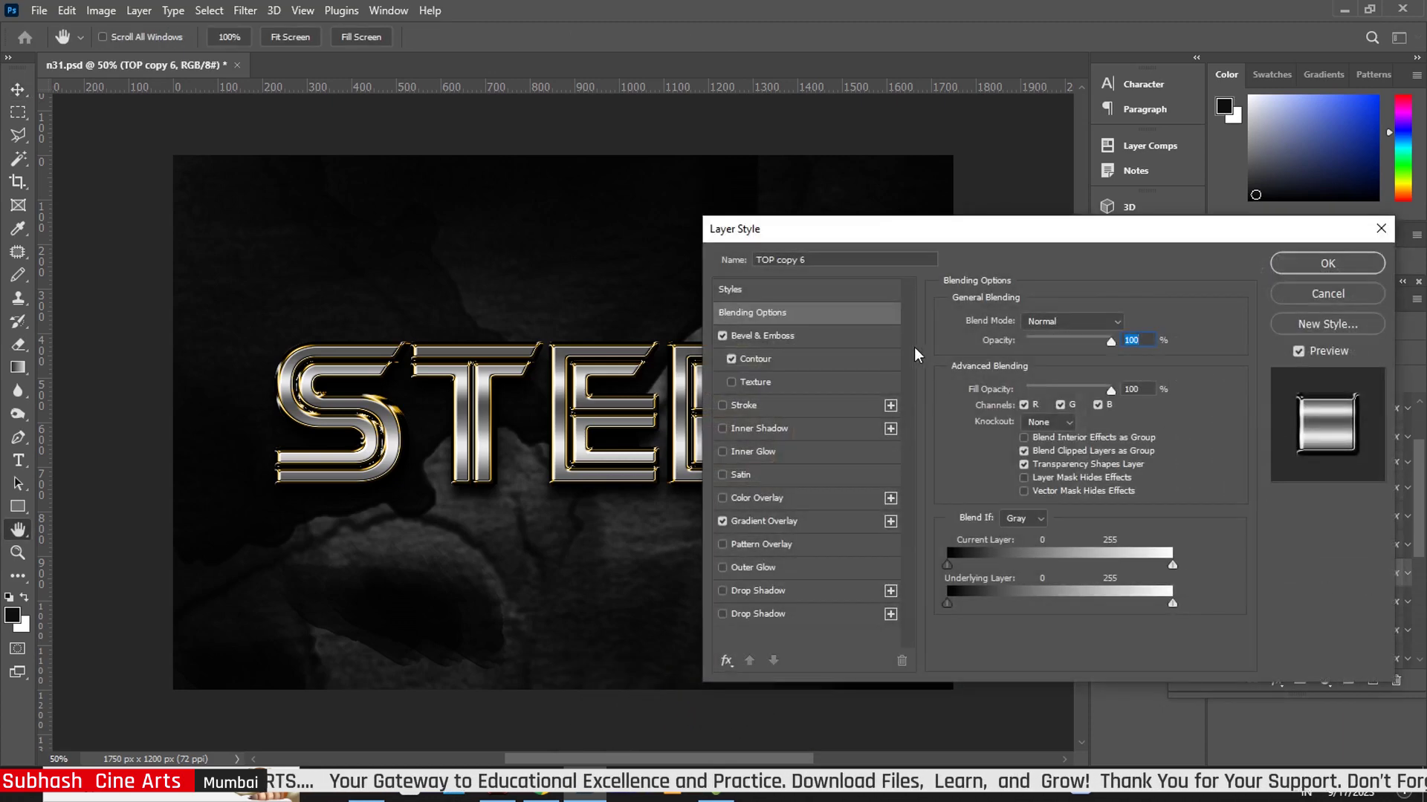
{"action": "left_click", "coordinate": [800, 342]}
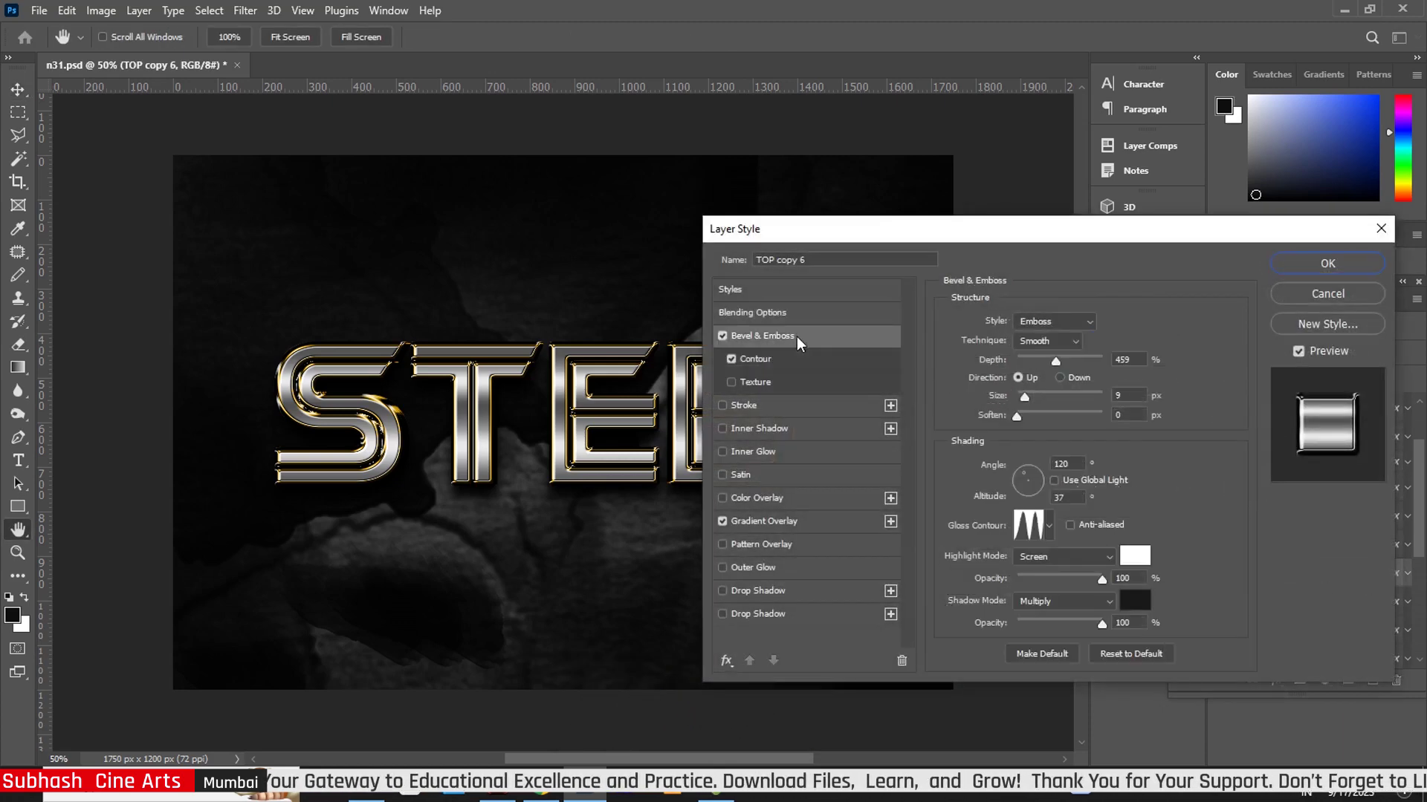
{"action": "left_click_drag", "start_coordinate": [1028, 402], "coordinate": [1026, 402]}
{"action": "left_click", "coordinate": [773, 521]}
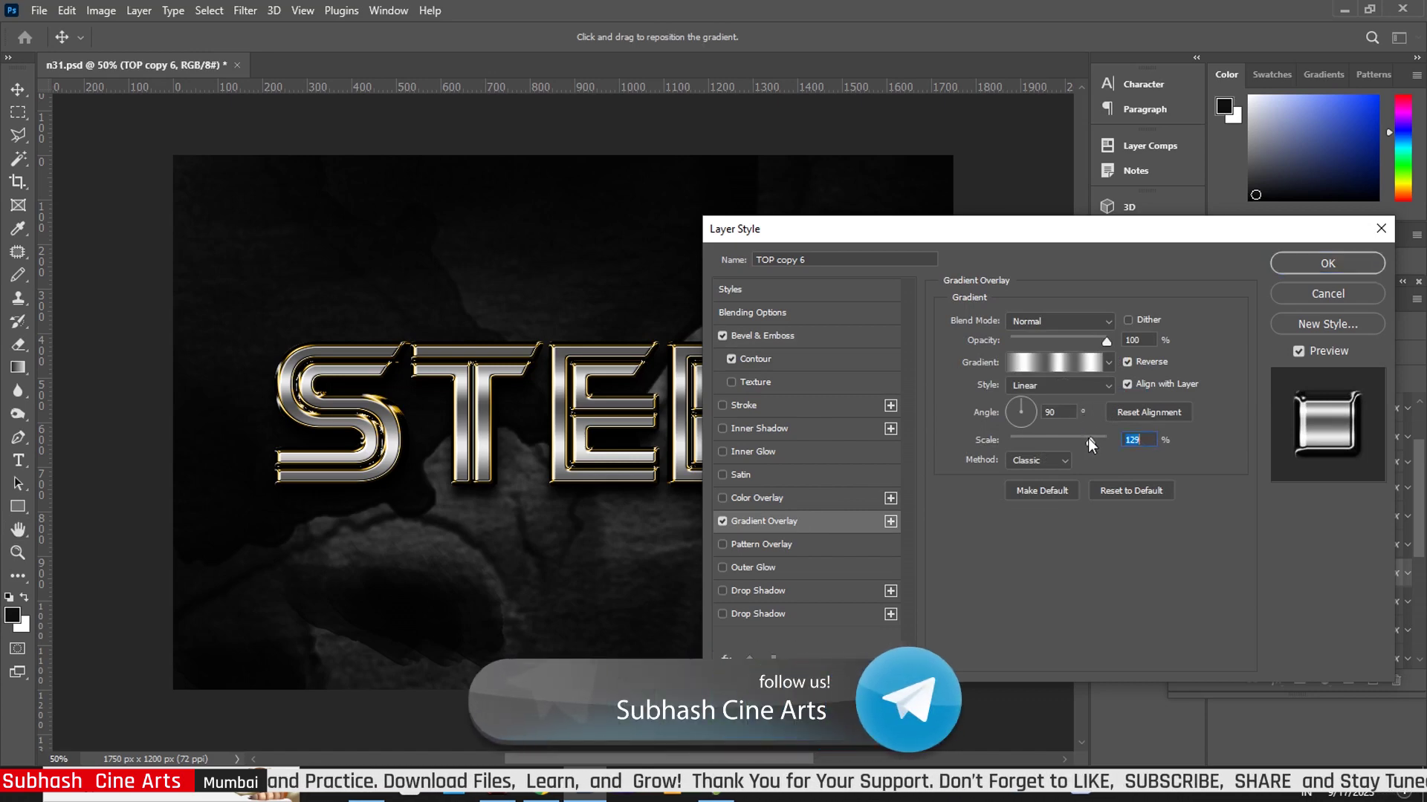
{"action": "left_click", "coordinate": [1322, 267]}
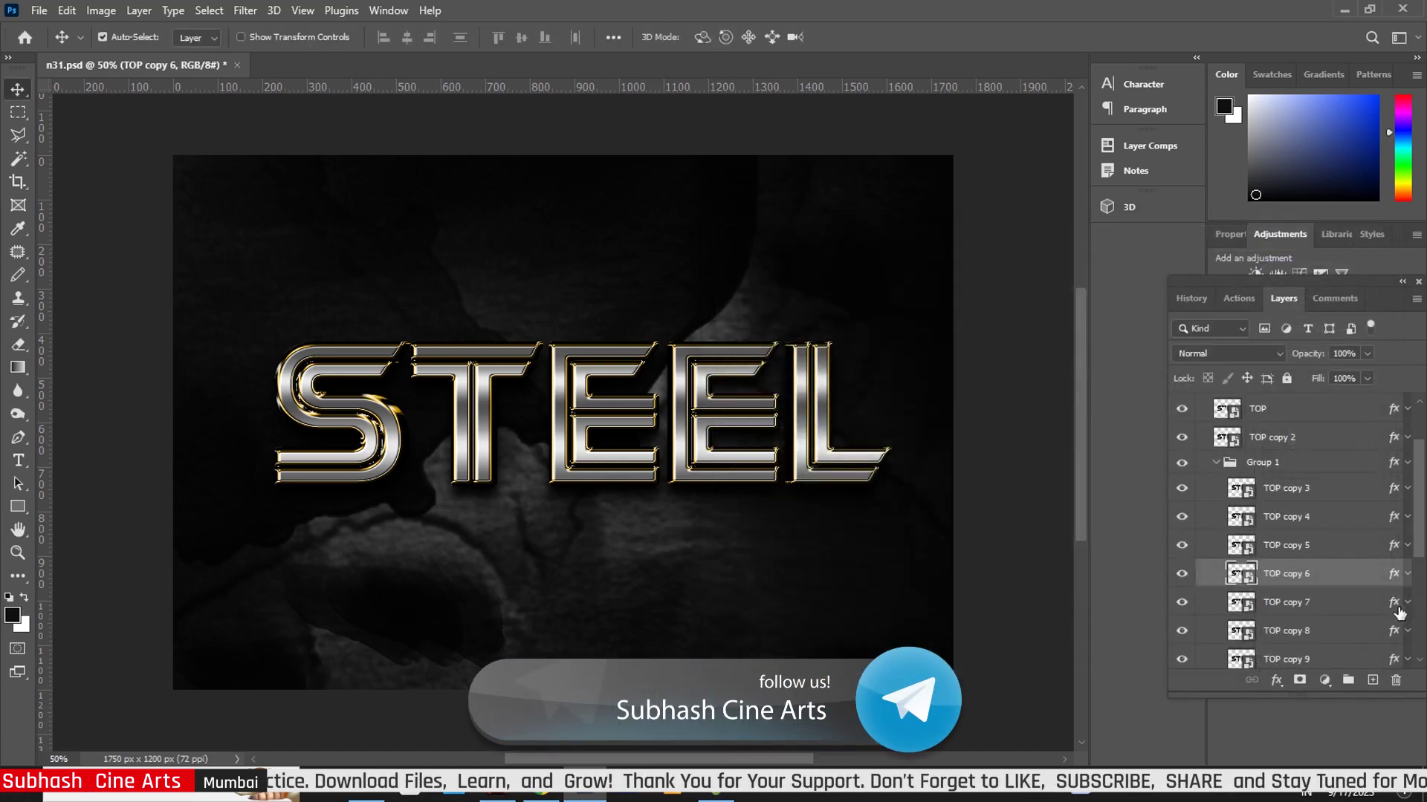
- Give TOP copy 7 a 13 px bevel size and a 129% gradient overlay scale
{"action": "left_click", "coordinate": [1394, 606]}
{"action": "key", "text": "h"}
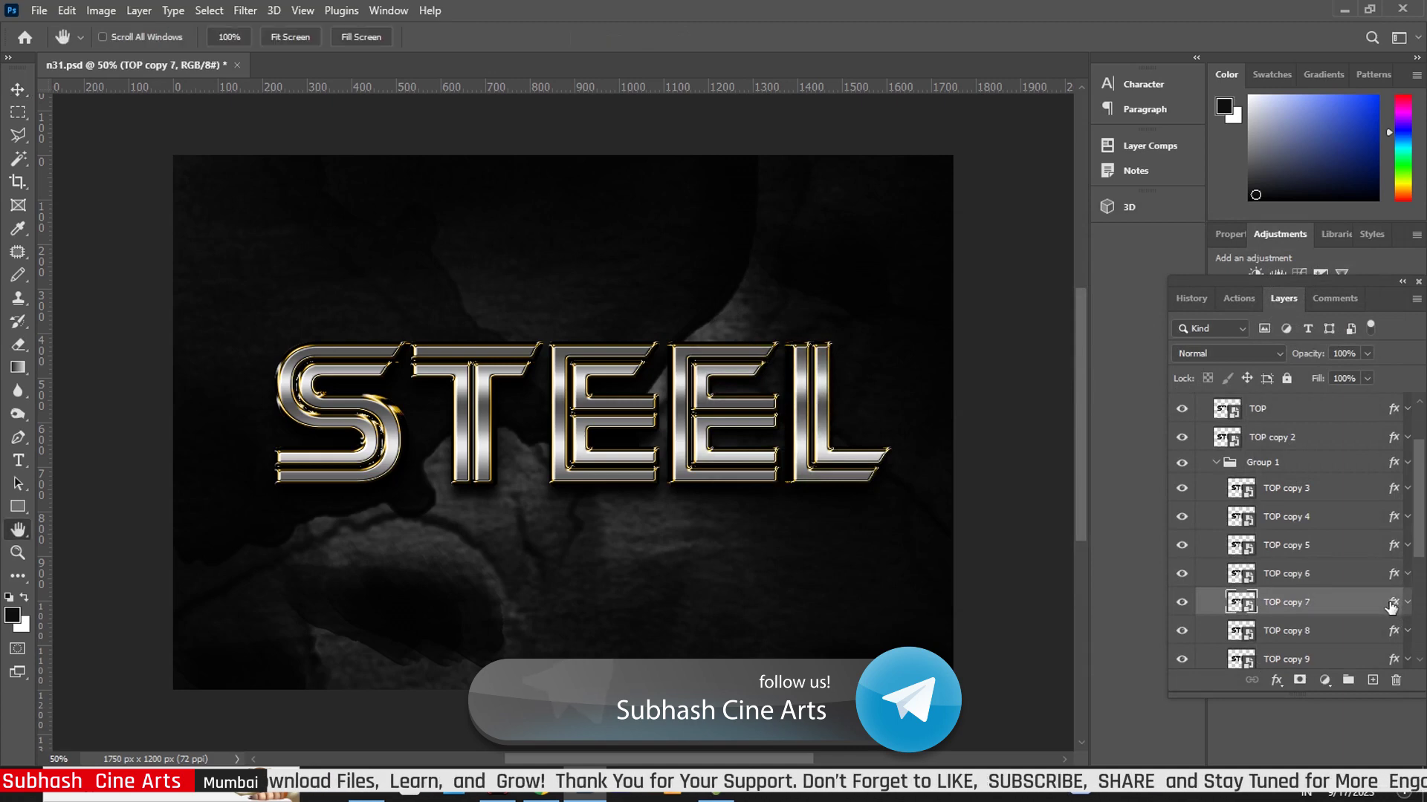
{"action": "double_click", "coordinate": [1390, 605]}
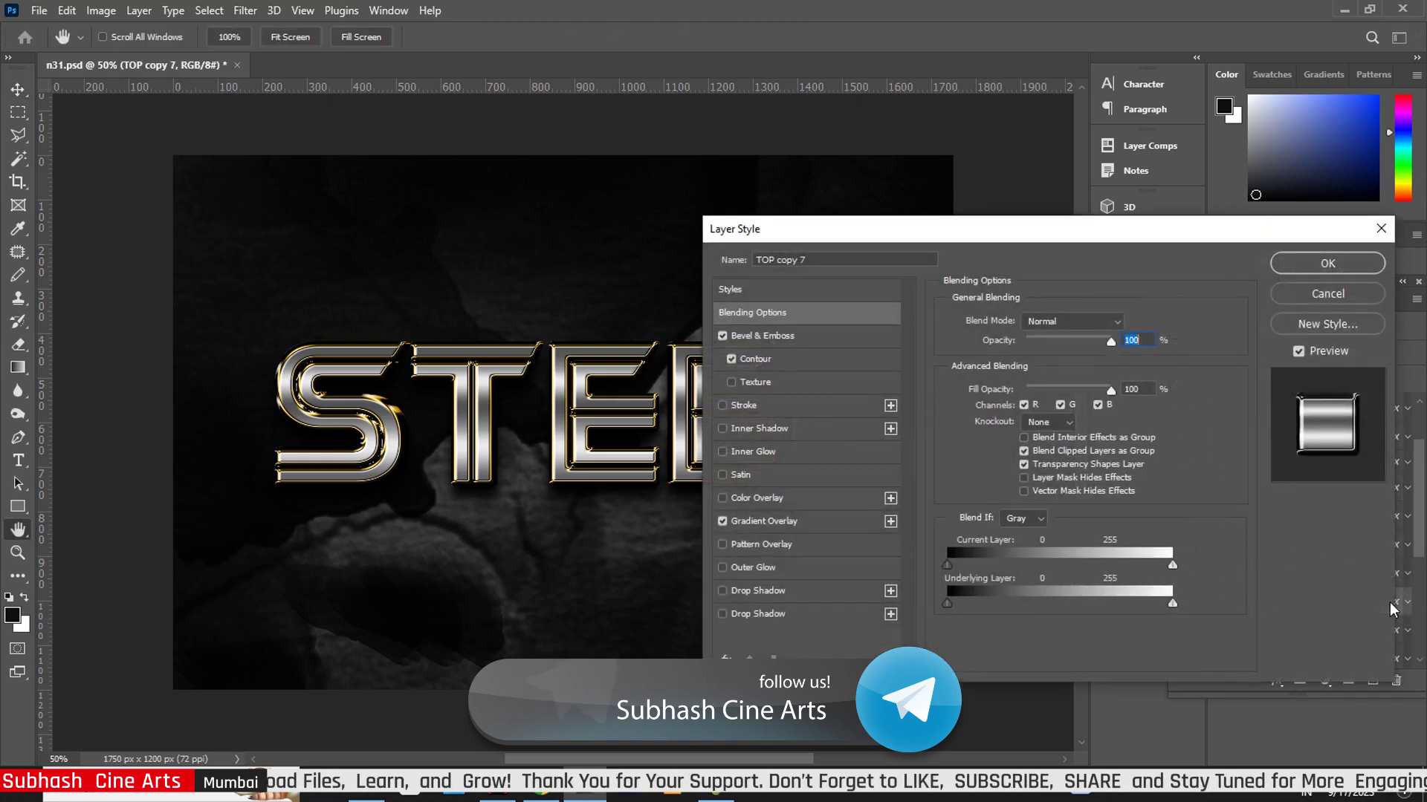
{"action": "left_click", "coordinate": [800, 345]}
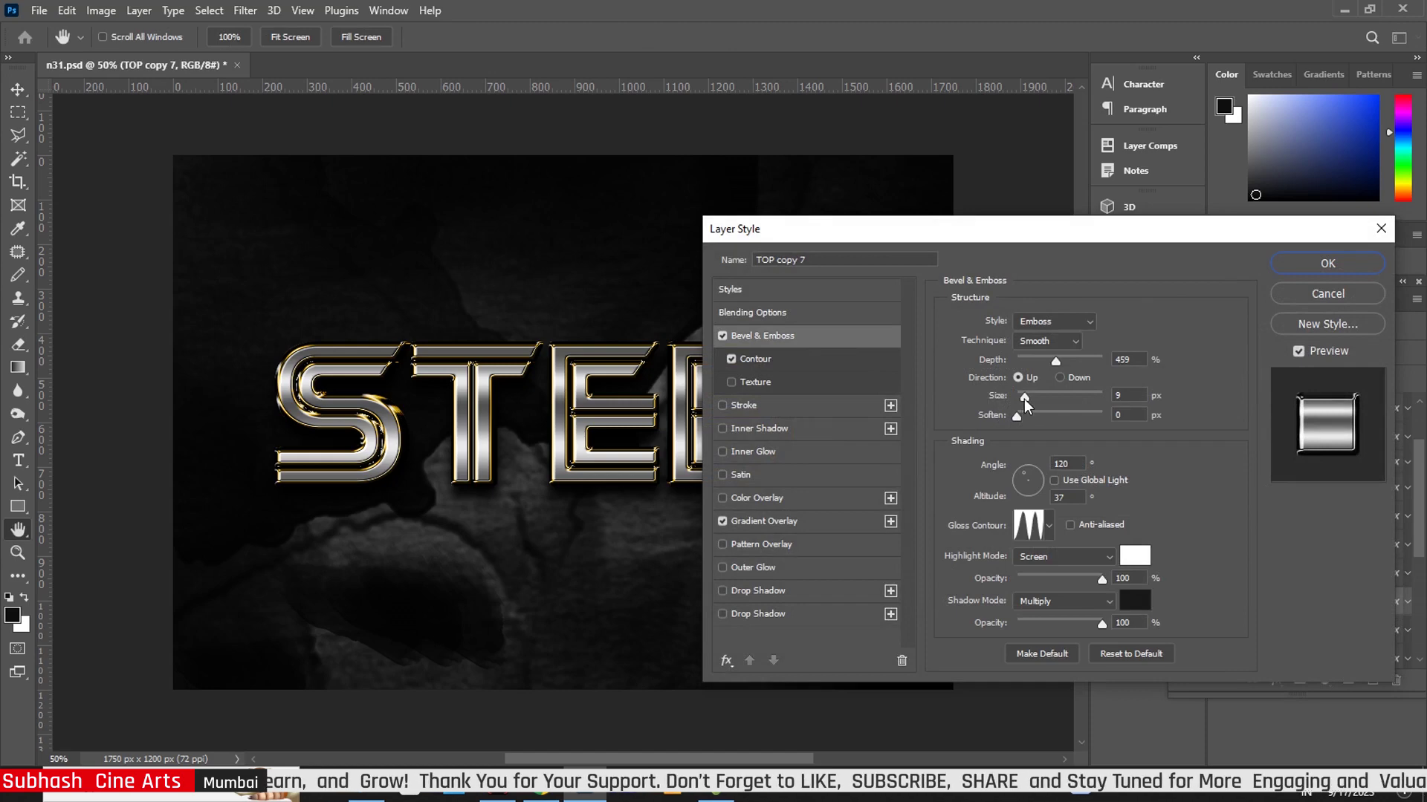
{"action": "left_click_drag", "start_coordinate": [1024, 398], "coordinate": [1028, 399]}
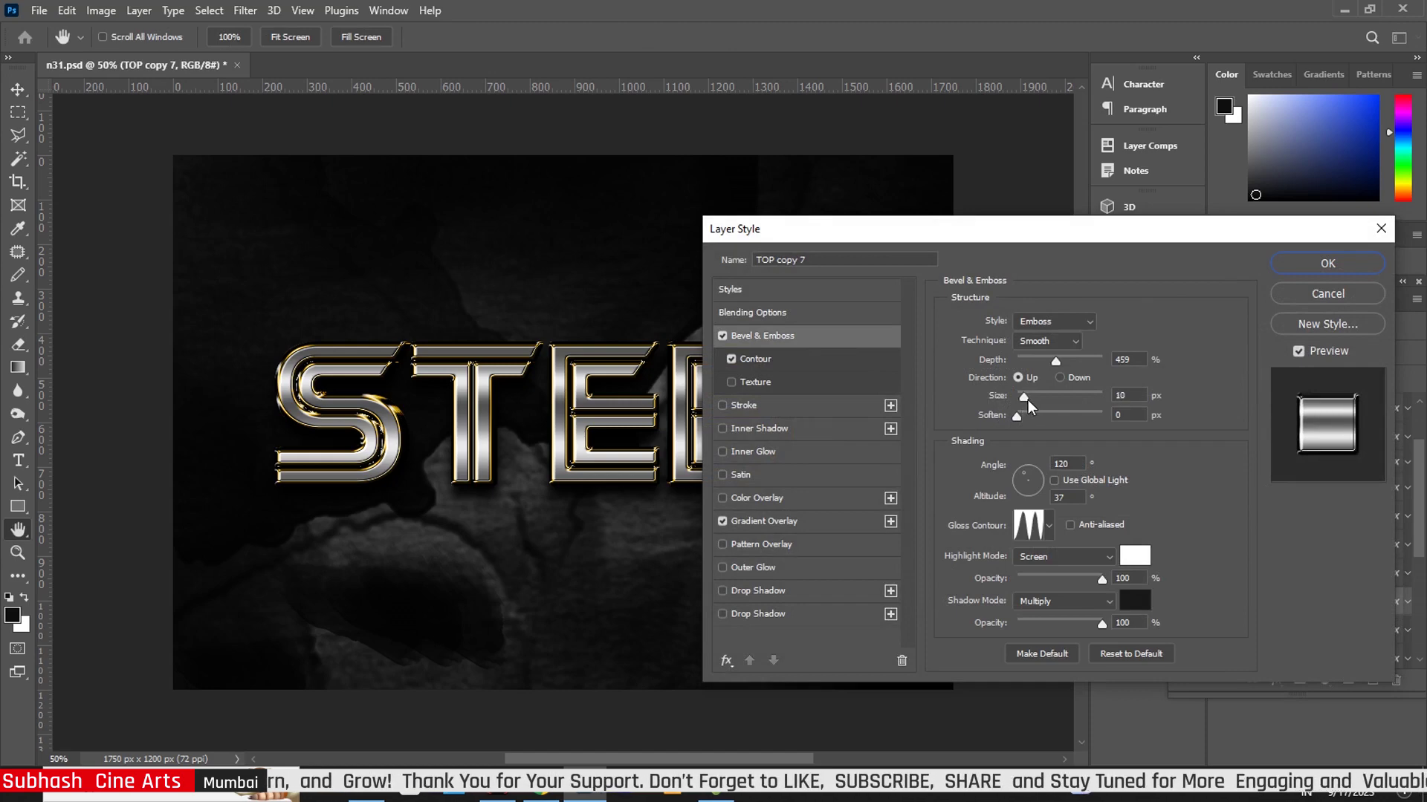
{"action": "left_click", "coordinate": [792, 520]}
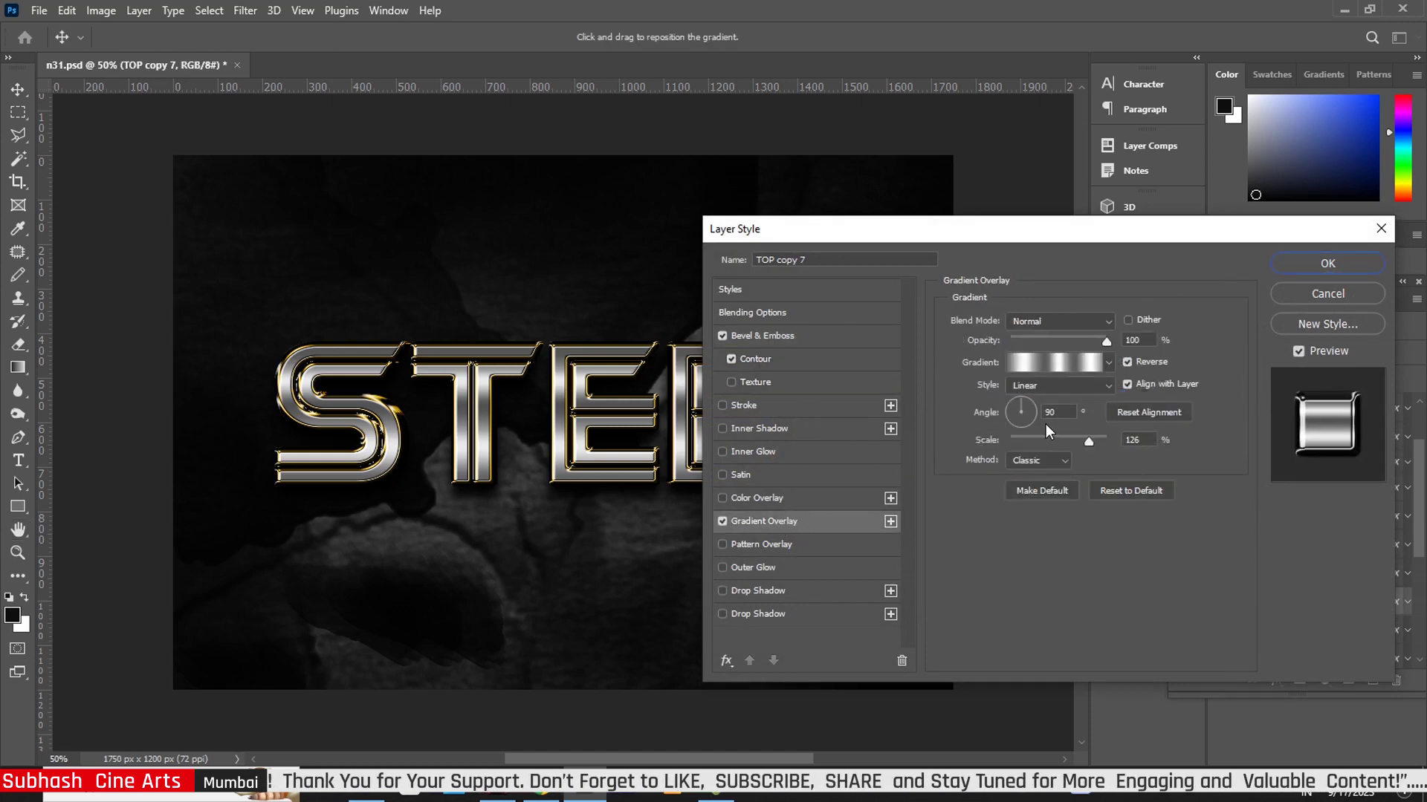
{"action": "left_click_drag", "start_coordinate": [1093, 435], "coordinate": [1093, 441]}
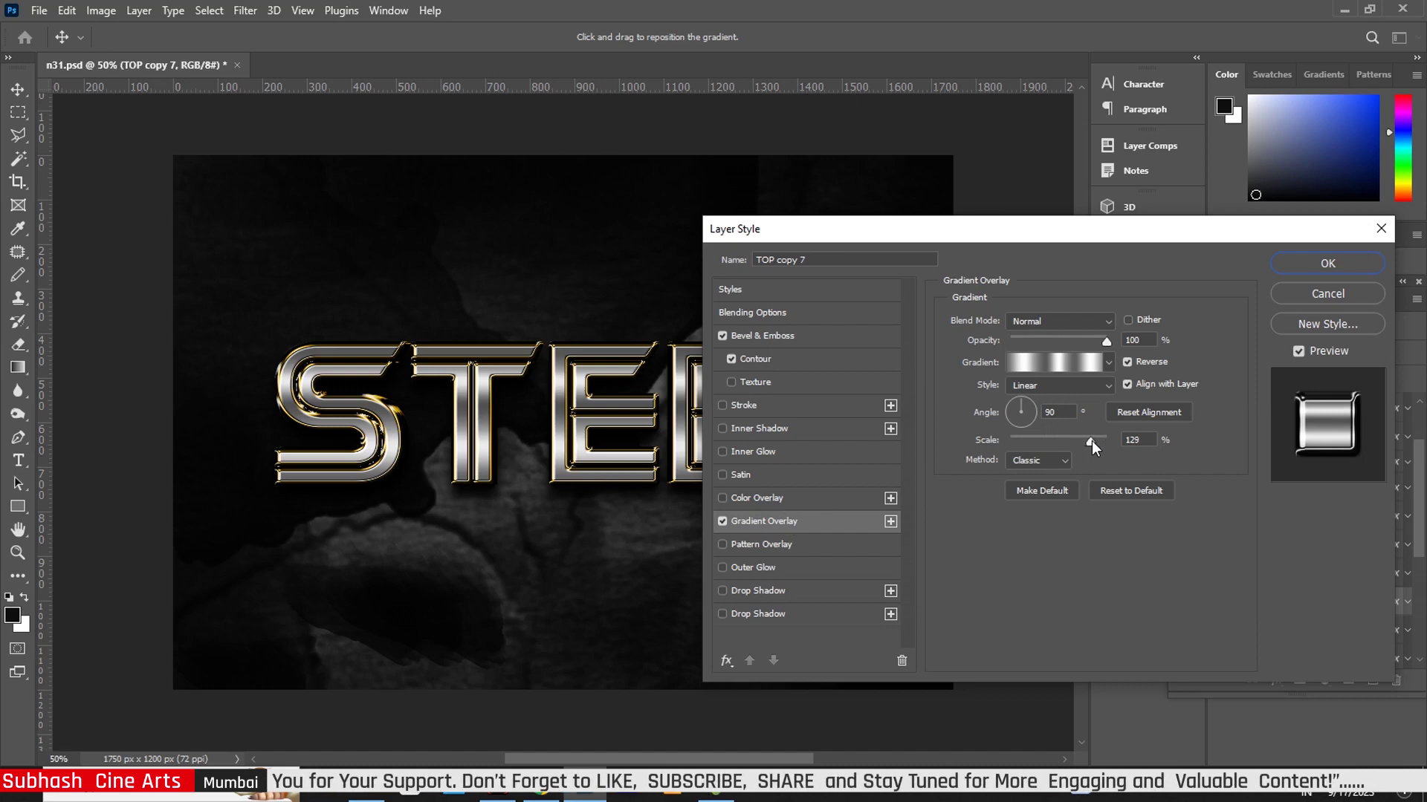
{"action": "left_click", "coordinate": [1091, 440]}
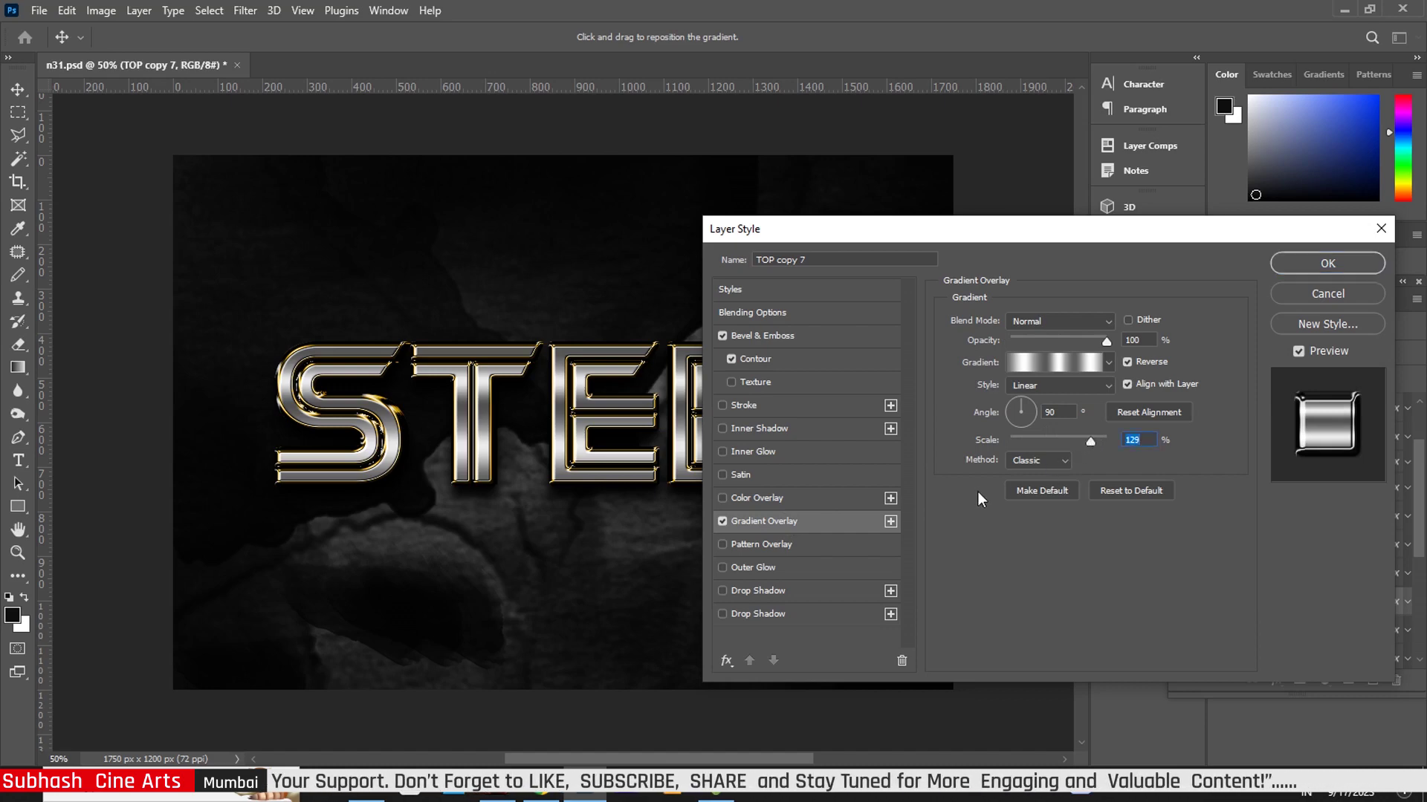
{"action": "left_click", "coordinate": [1327, 263]}
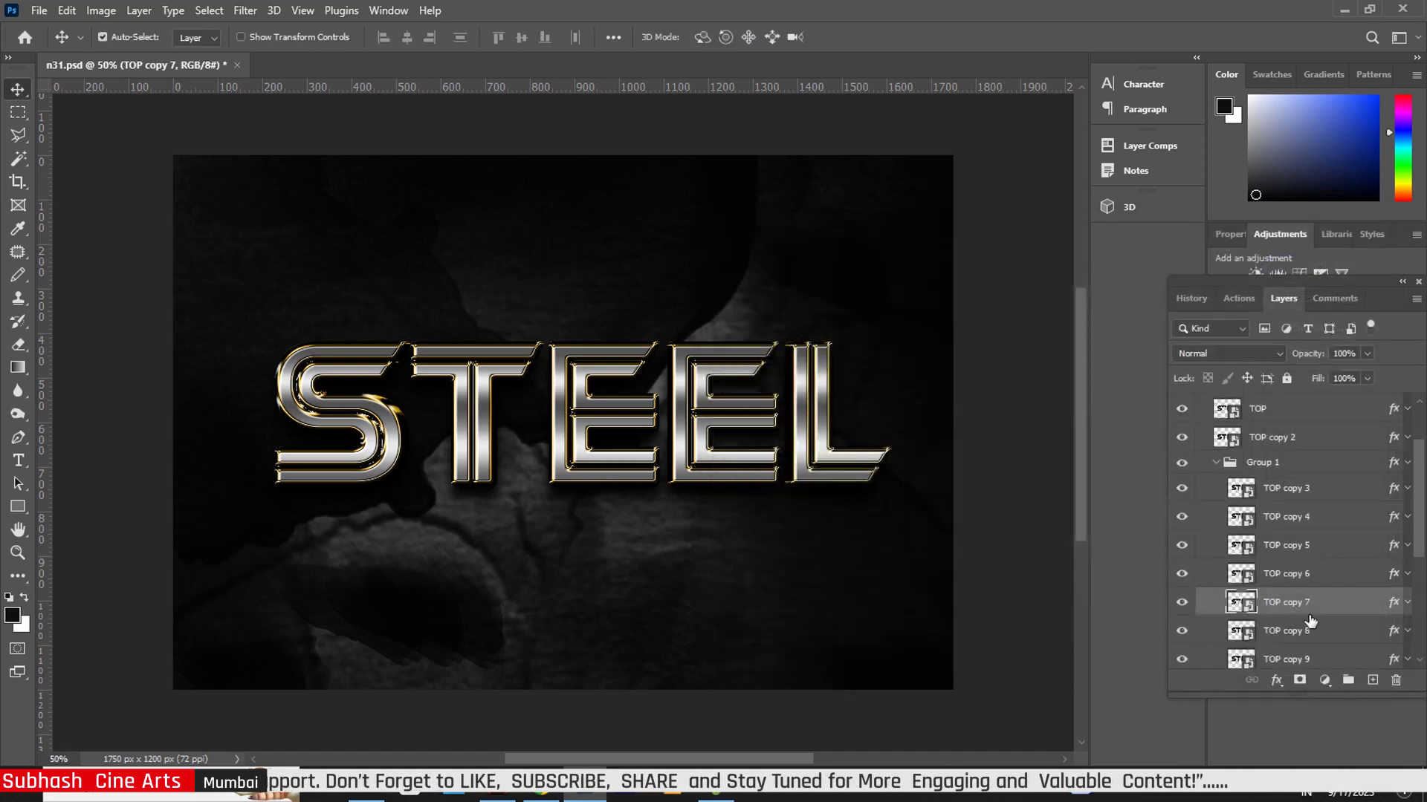
{"action": "scroll", "coordinate": [1368, 443], "scroll_direction": "down", "scroll_amount": 3}
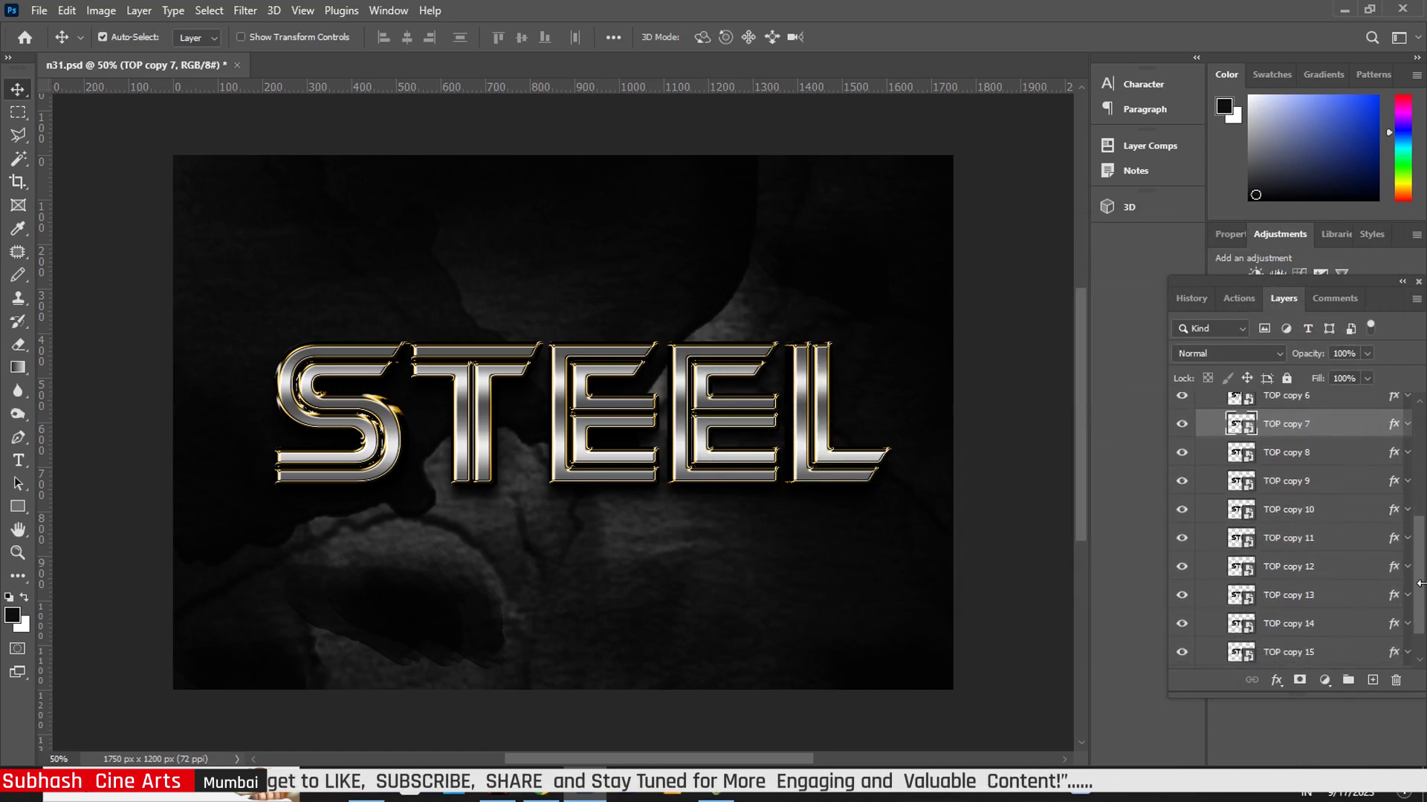
- Give TOP copy 12 a 16 px bevel size and a 131% gradient overlay scale
{"action": "left_click_drag", "start_coordinate": [1420, 581], "coordinate": [1420, 626]}
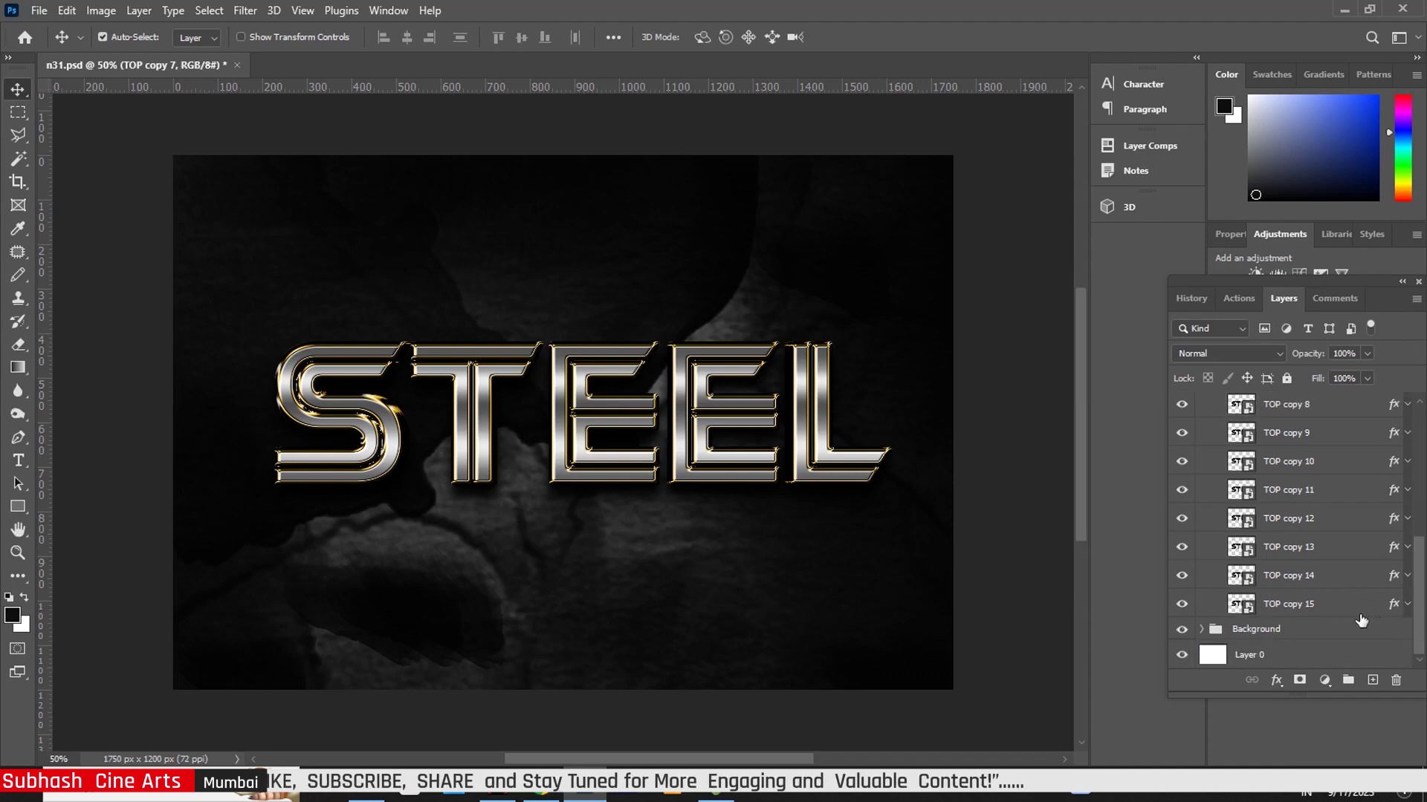
{"action": "left_click", "coordinate": [1391, 522]}
{"action": "double_click", "coordinate": [1386, 520]}
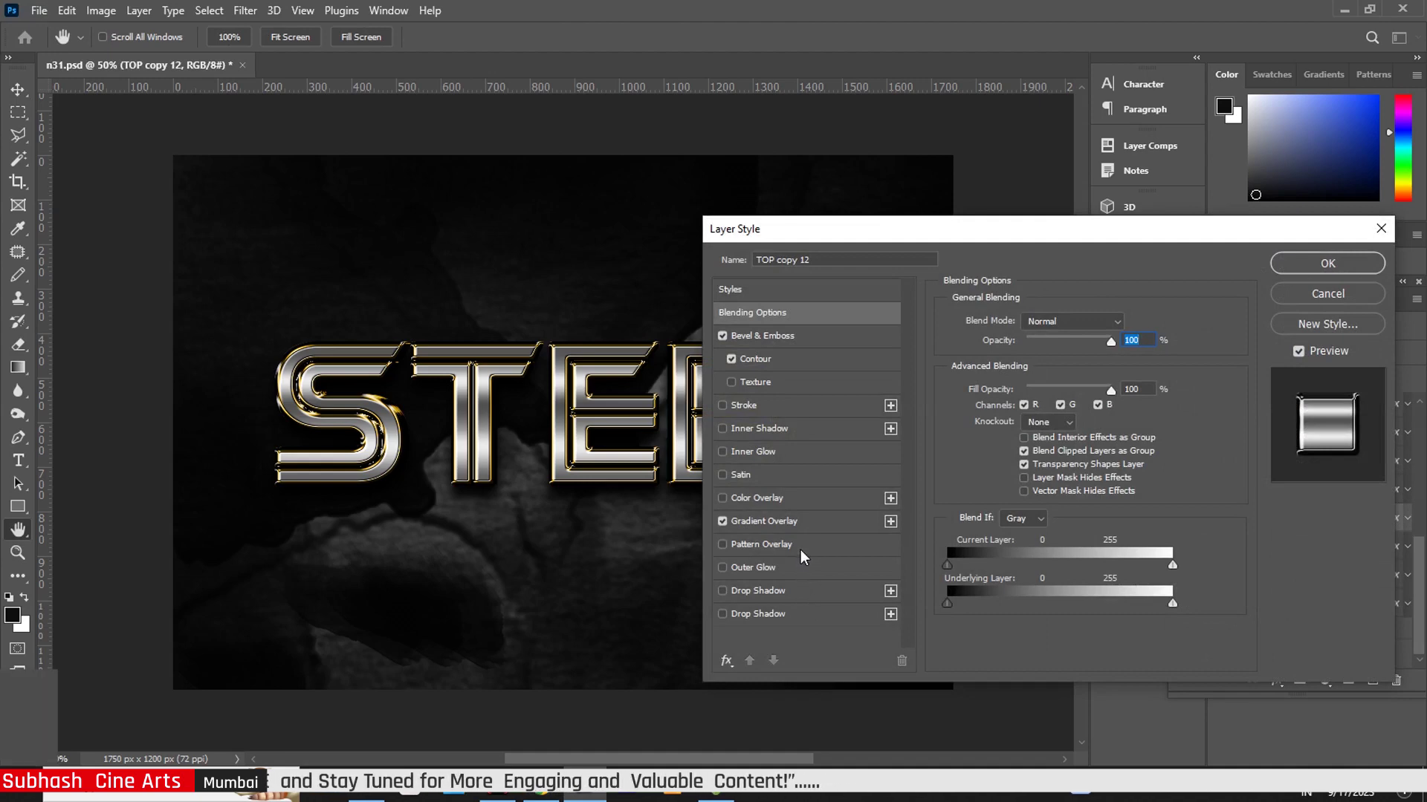
{"action": "left_click", "coordinate": [805, 335]}
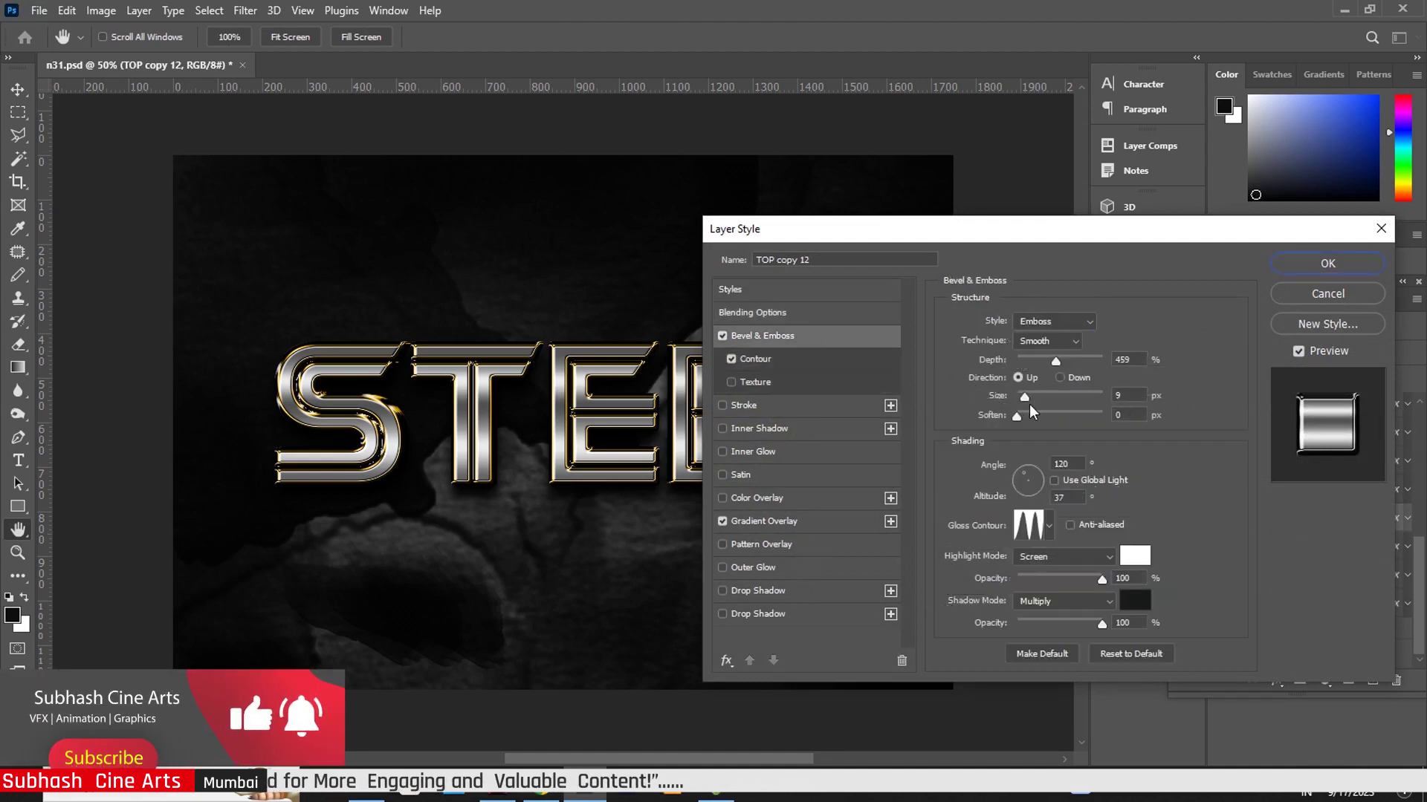
{"action": "left_click_drag", "start_coordinate": [1024, 397], "coordinate": [1030, 402]}
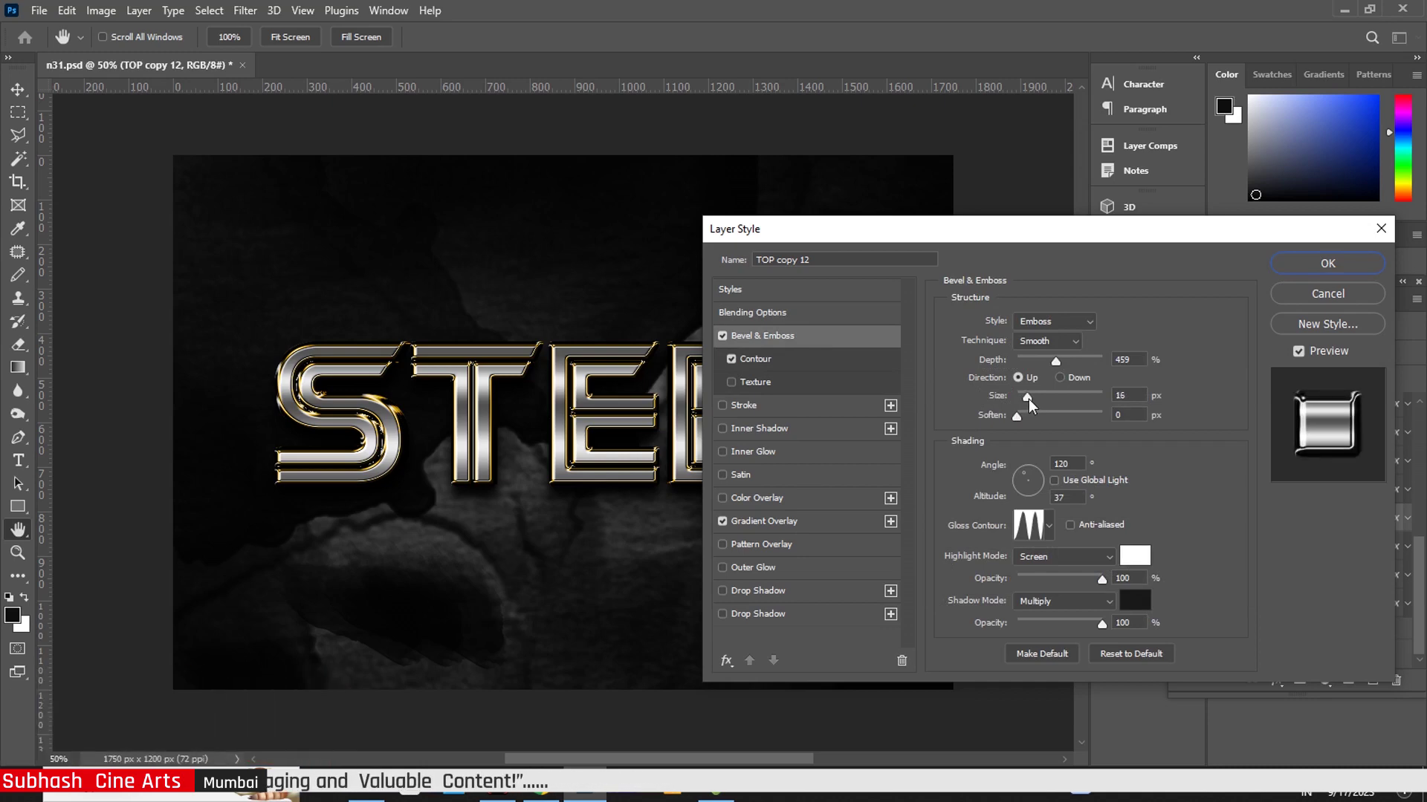
{"action": "left_click", "coordinate": [807, 525]}
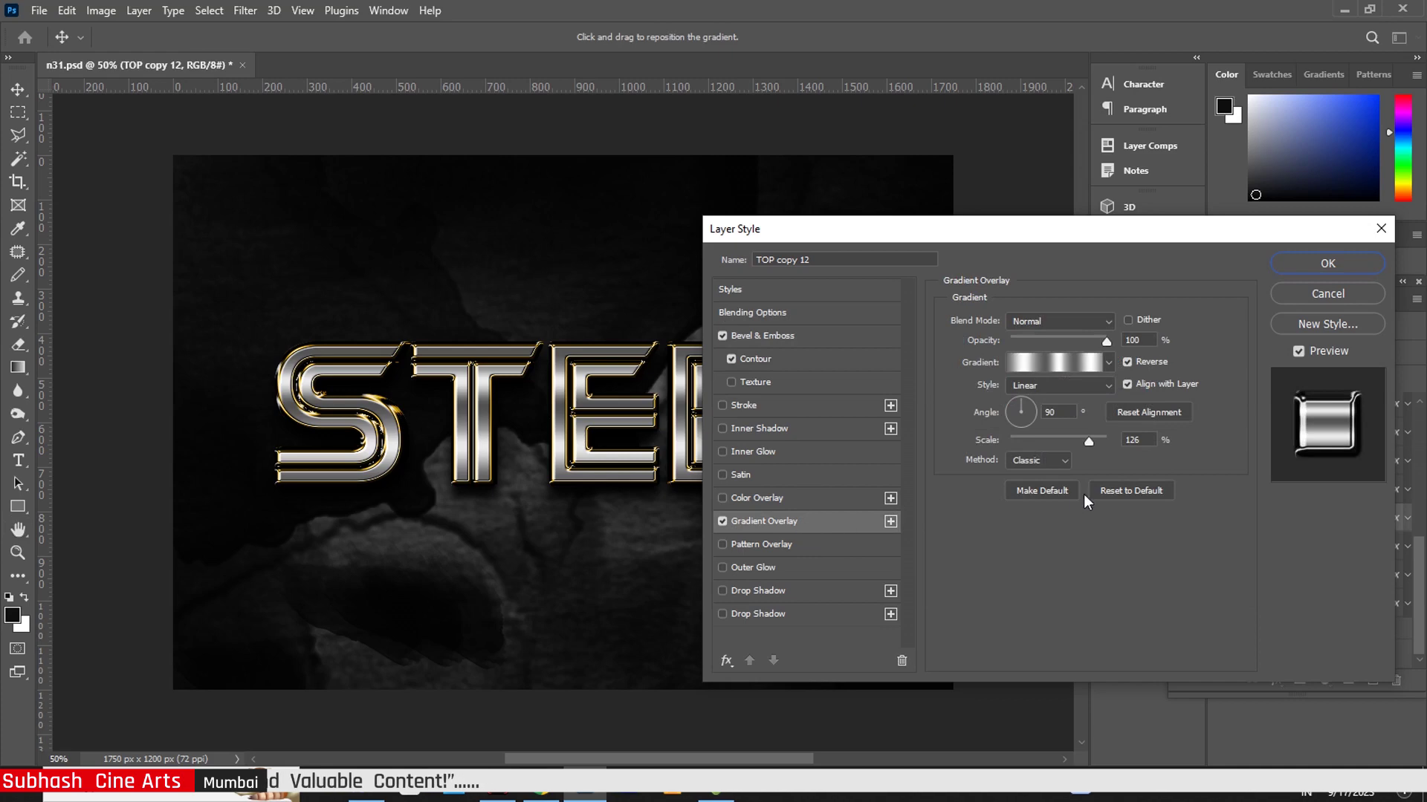
{"action": "left_click_drag", "start_coordinate": [1092, 442], "coordinate": [1094, 442]}
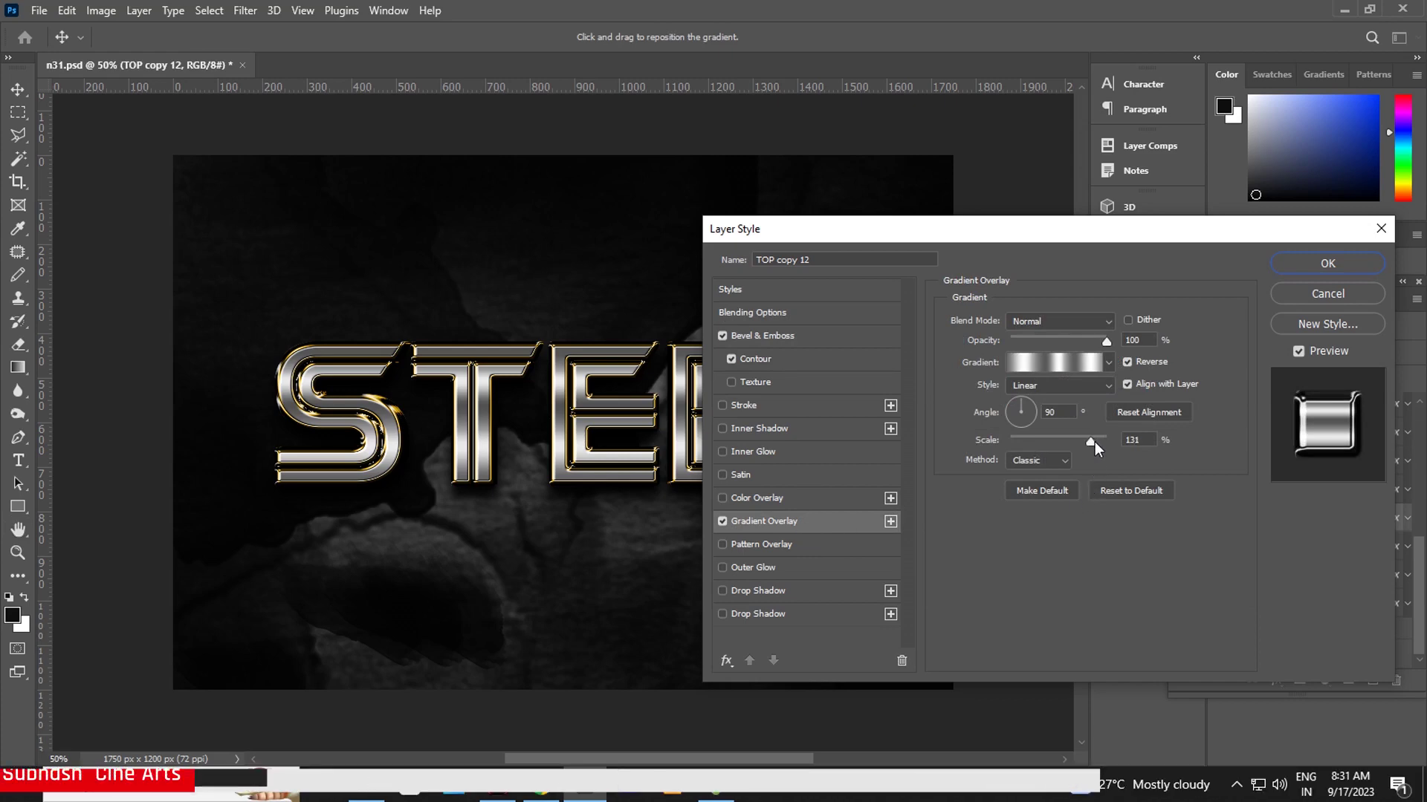
{"action": "left_click", "coordinate": [1327, 264]}
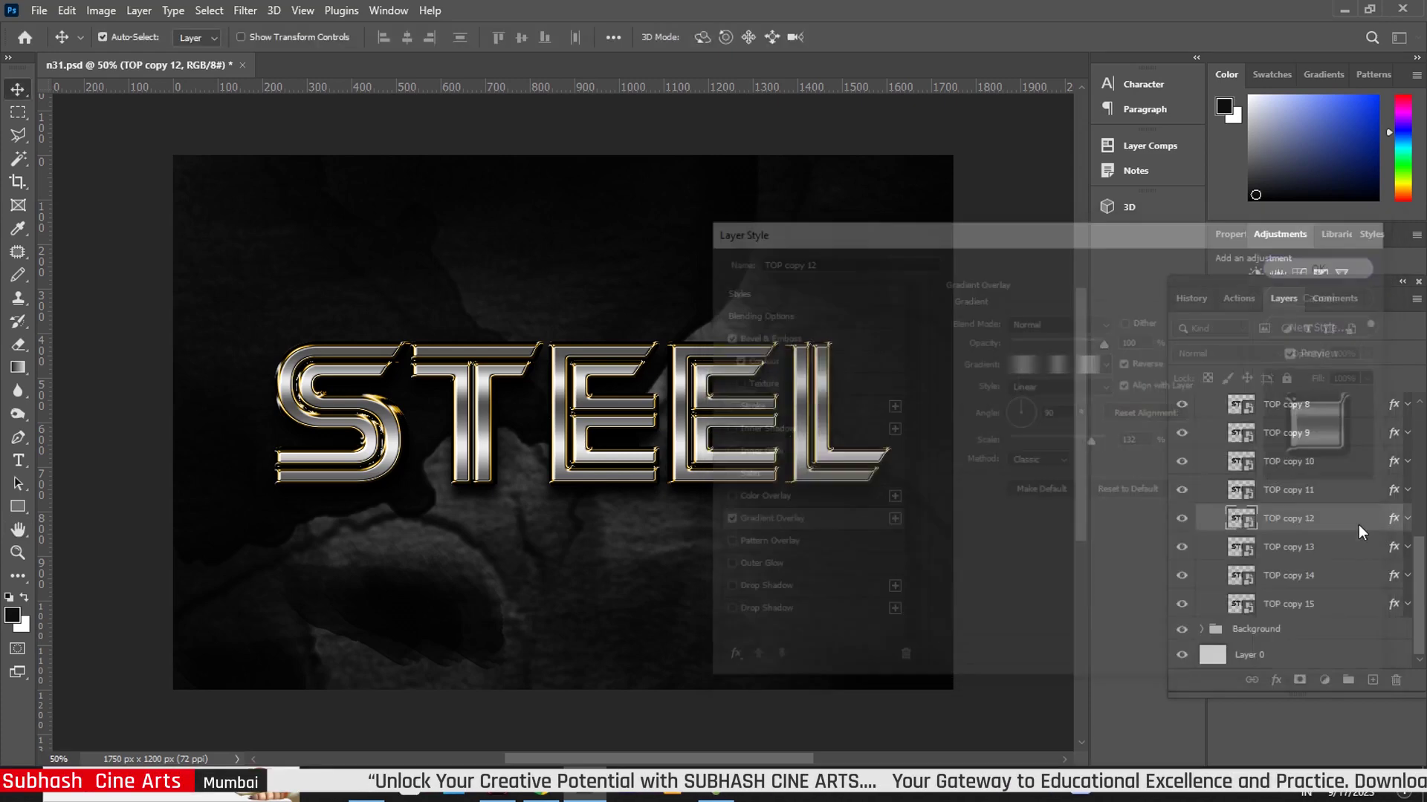
{"action": "left_click", "coordinate": [1394, 550]}
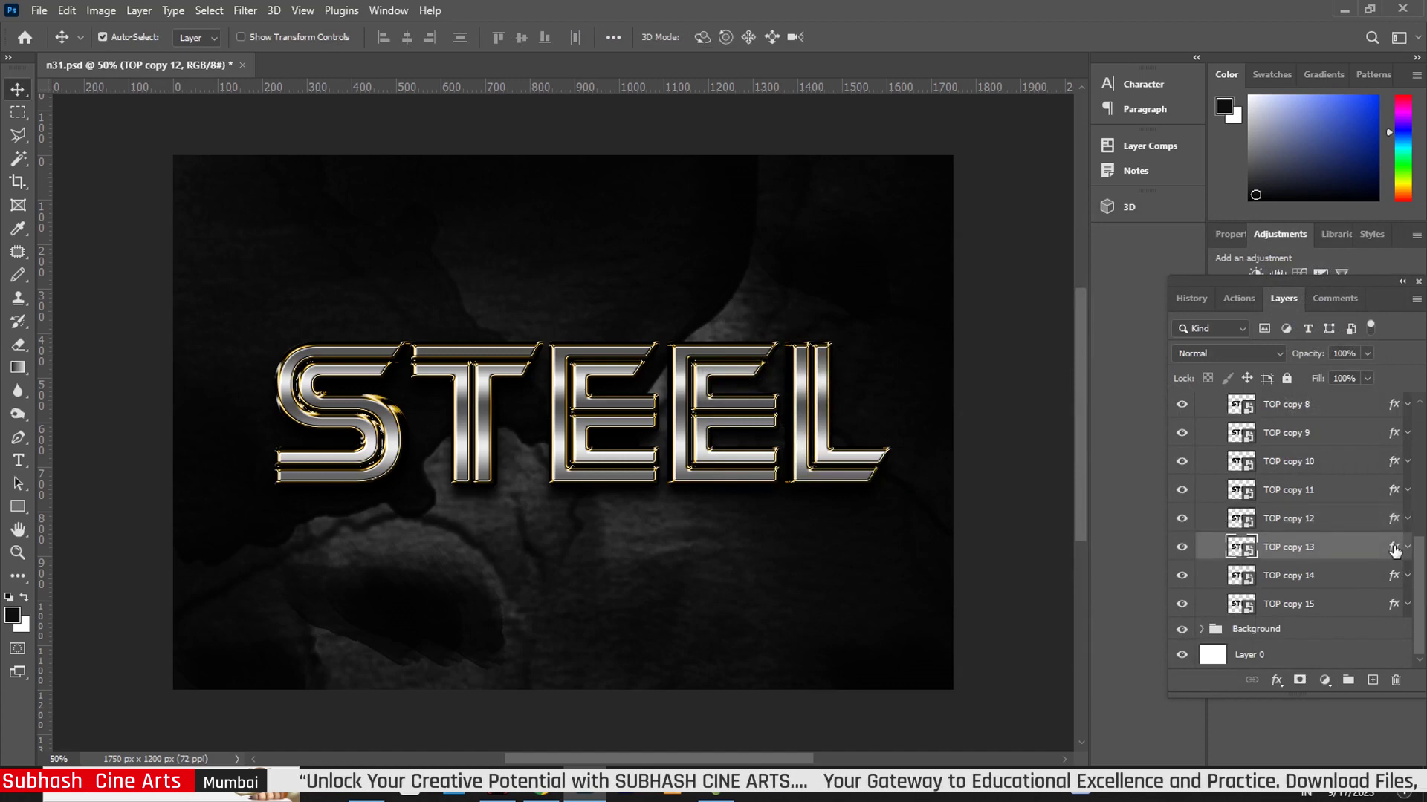
- Enlarge TOP copy 13's bevel size and set its gradient overlay scale to 130%
{"action": "key", "text": "h"}
{"action": "double_click", "coordinate": [1394, 549]}
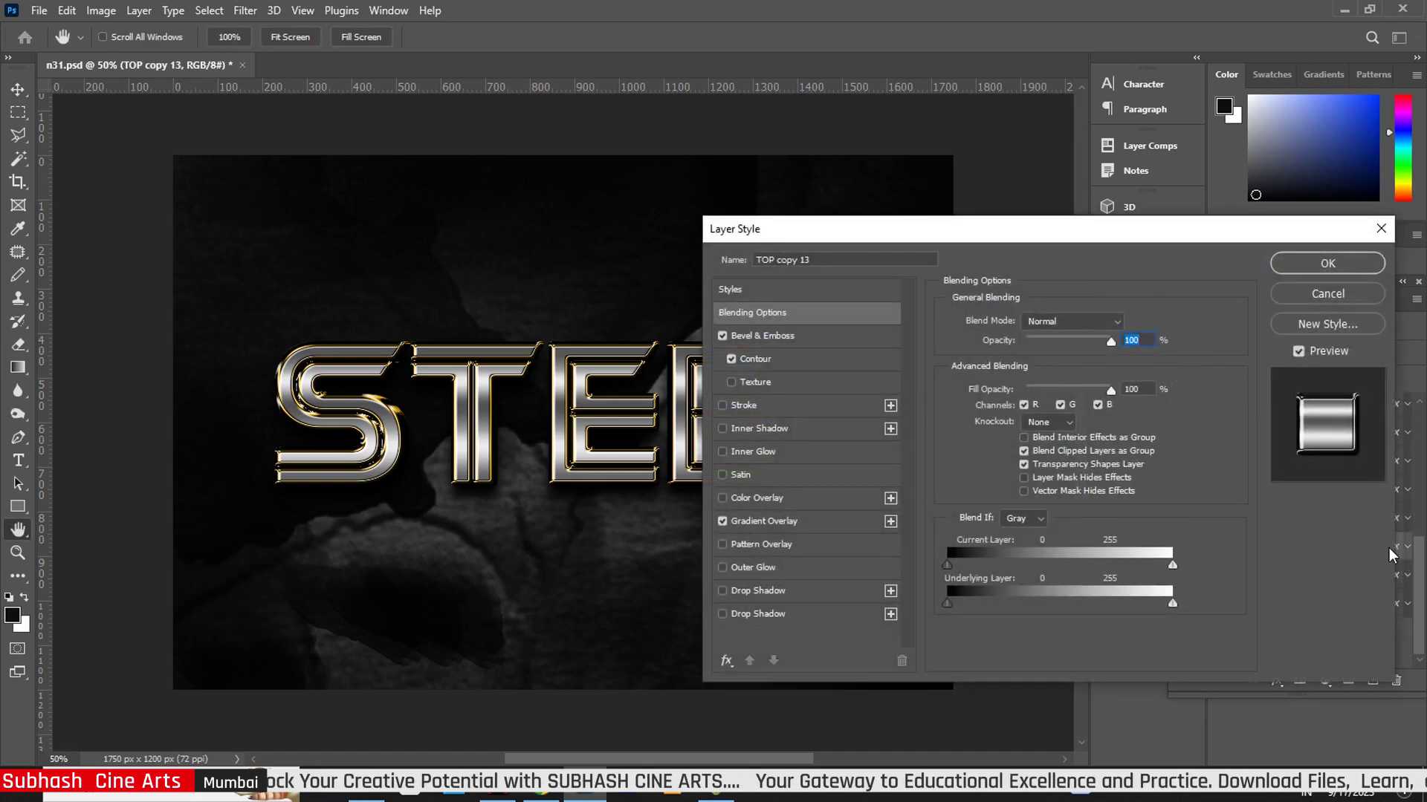
{"action": "left_click", "coordinate": [818, 336]}
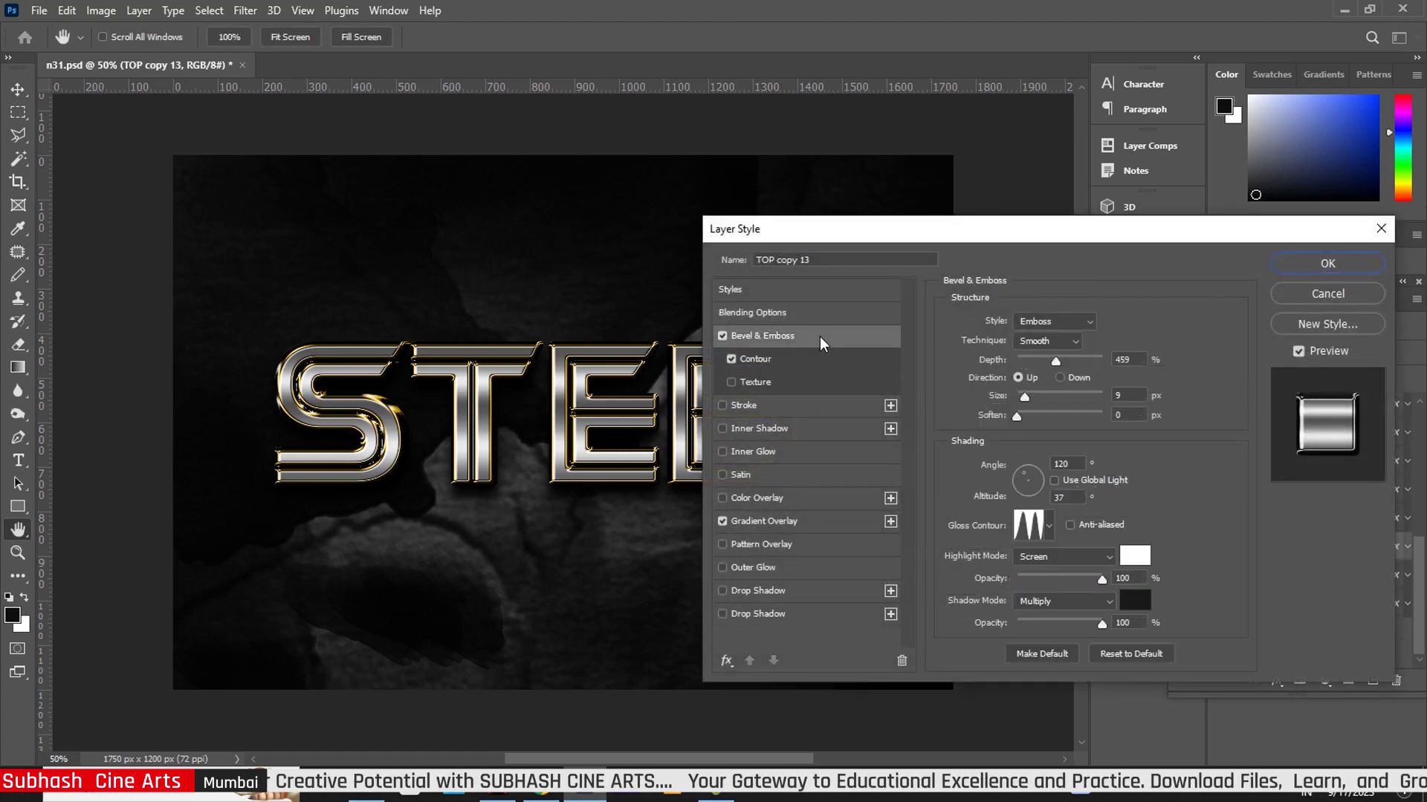
{"action": "left_click_drag", "start_coordinate": [1025, 397], "coordinate": [1027, 396]}
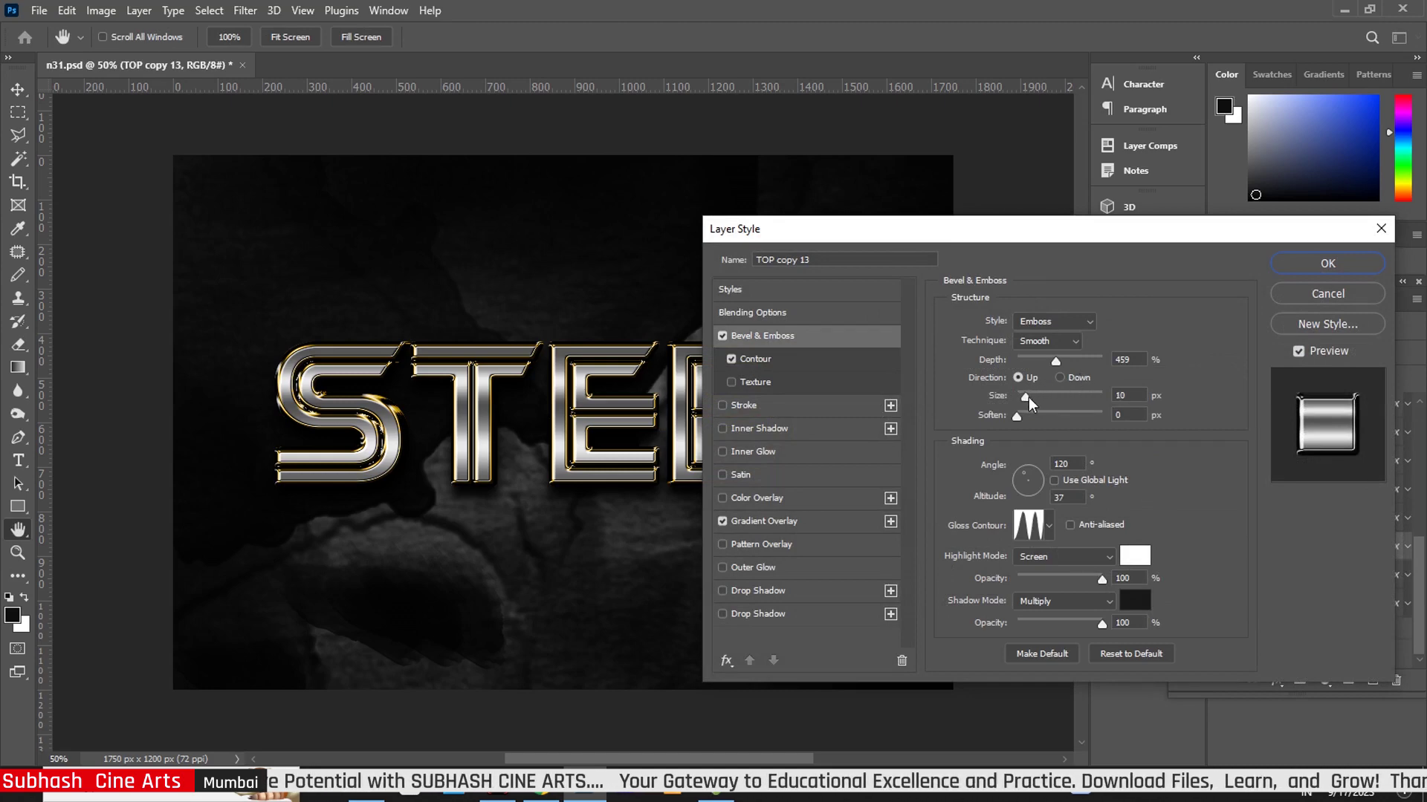
{"action": "left_click", "coordinate": [821, 523]}
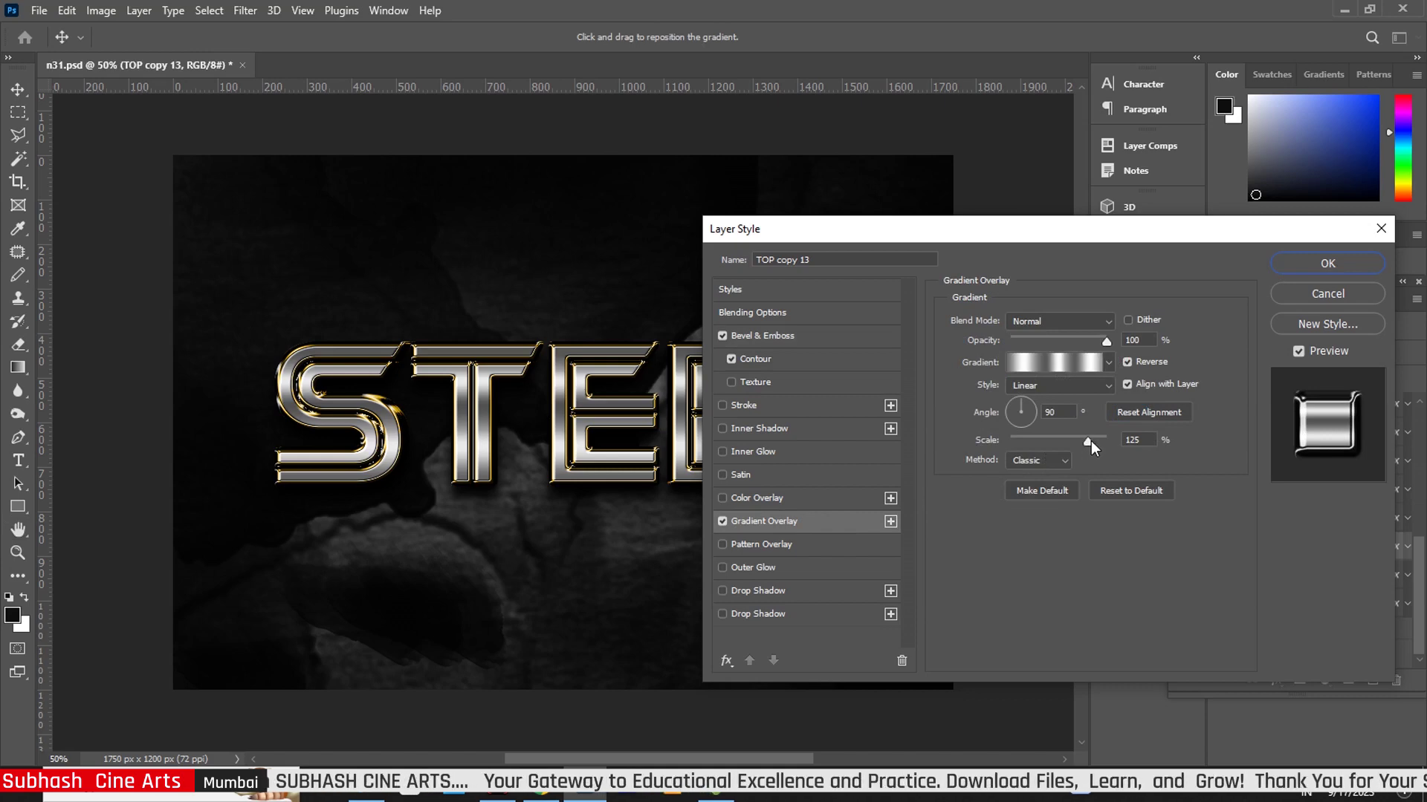
{"action": "left_click_drag", "start_coordinate": [1088, 440], "coordinate": [1093, 440]}
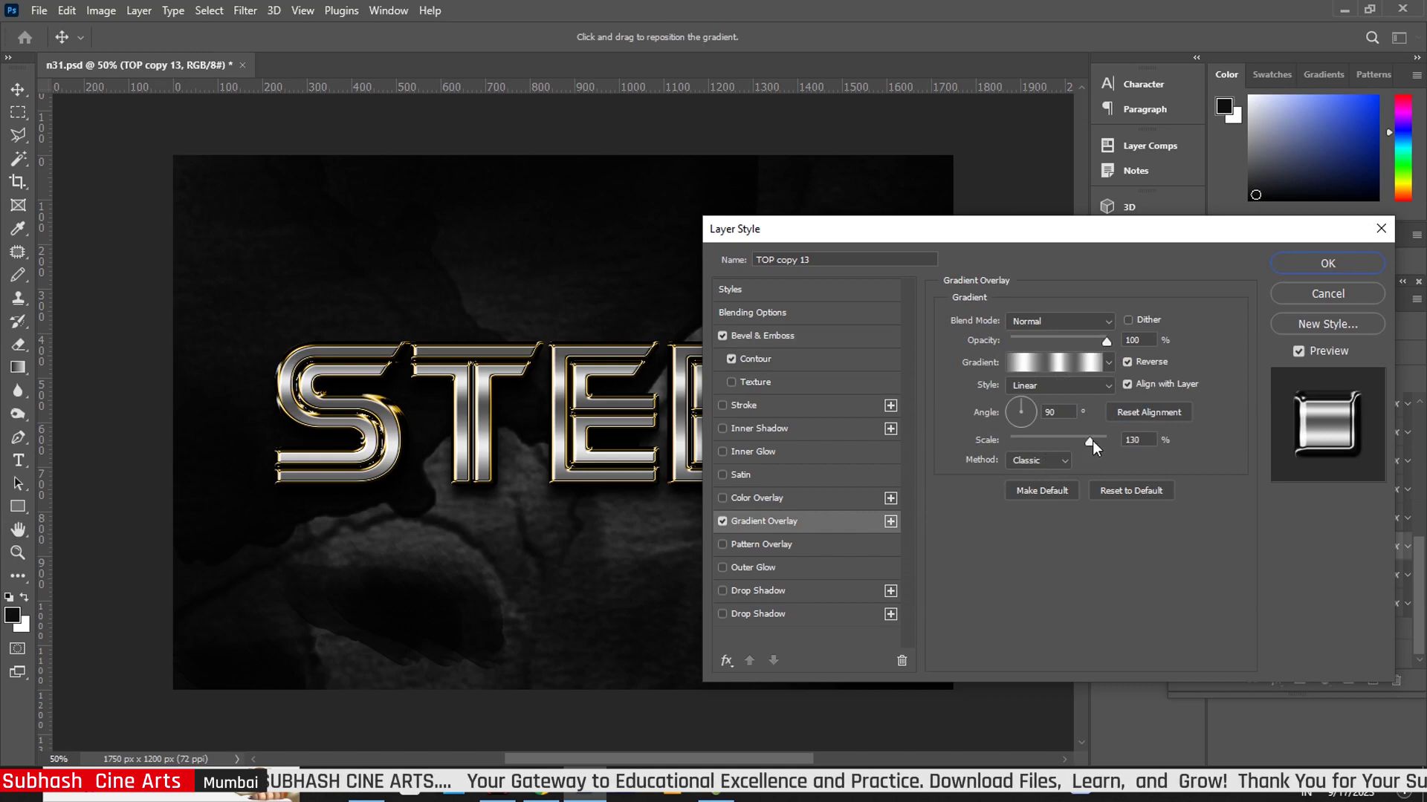
{"action": "left_click", "coordinate": [1329, 263]}
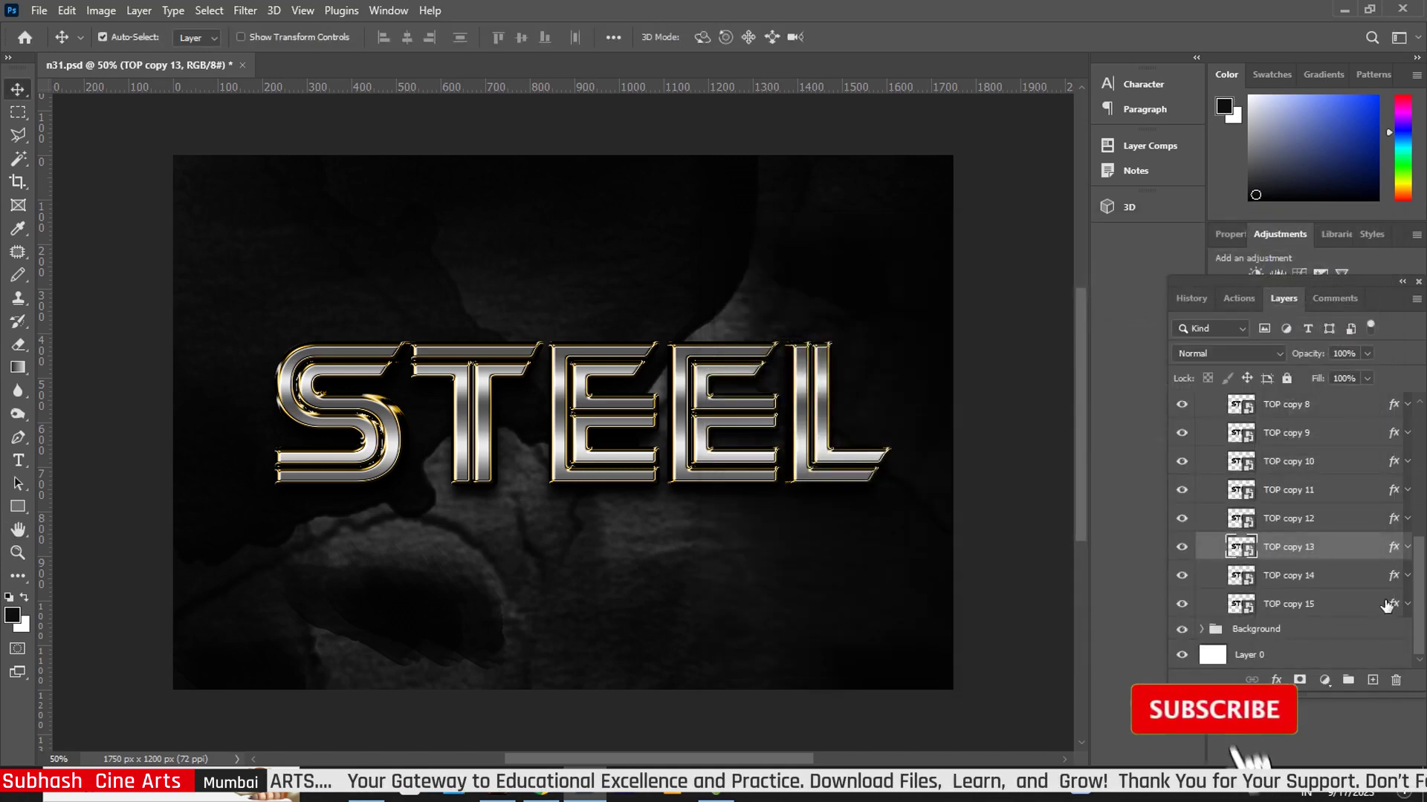
- Give TOP copy 14 a 16 px bevel size and a 130% gradient overlay scale
{"action": "left_click", "coordinate": [1395, 579]}
{"action": "key", "text": "h"}
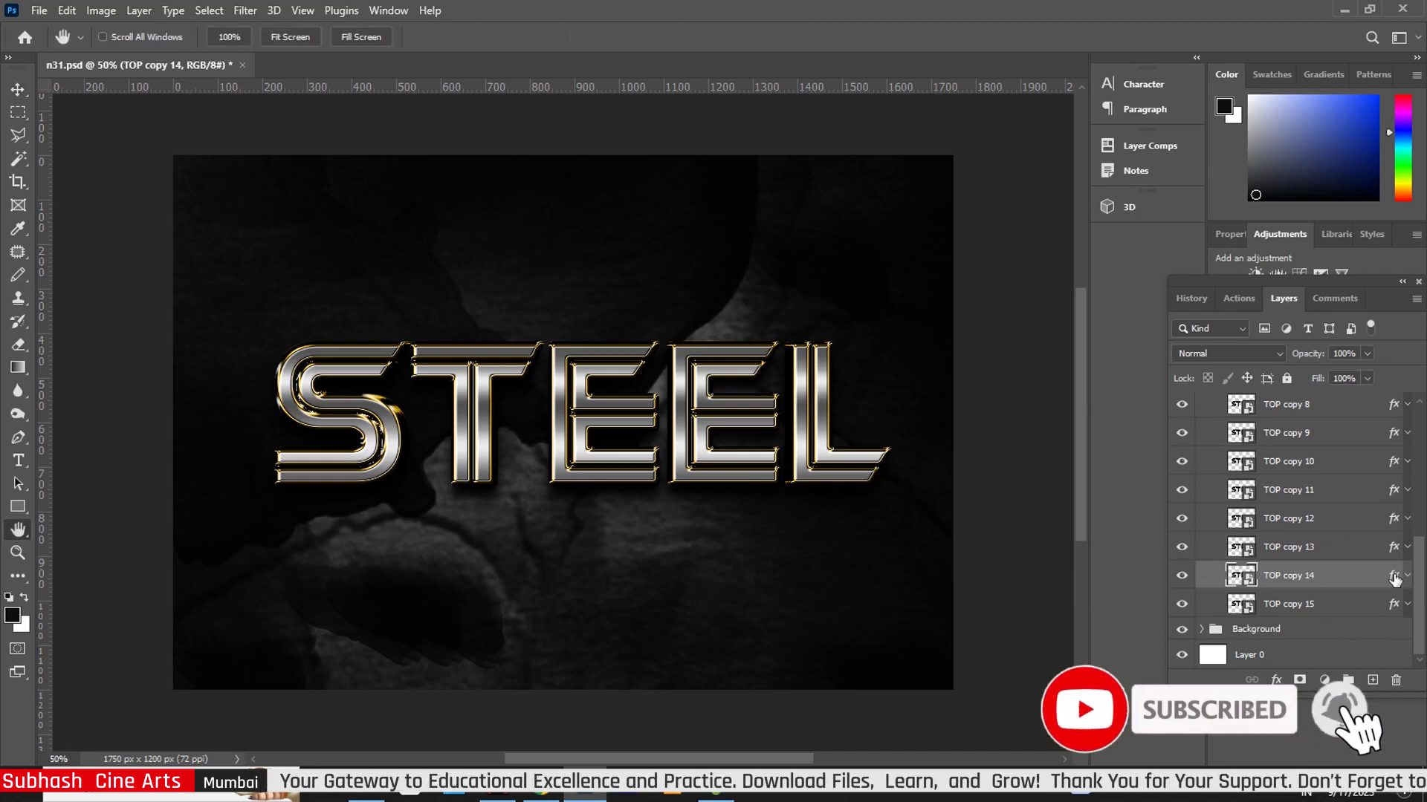
{"action": "double_click", "coordinate": [1393, 578]}
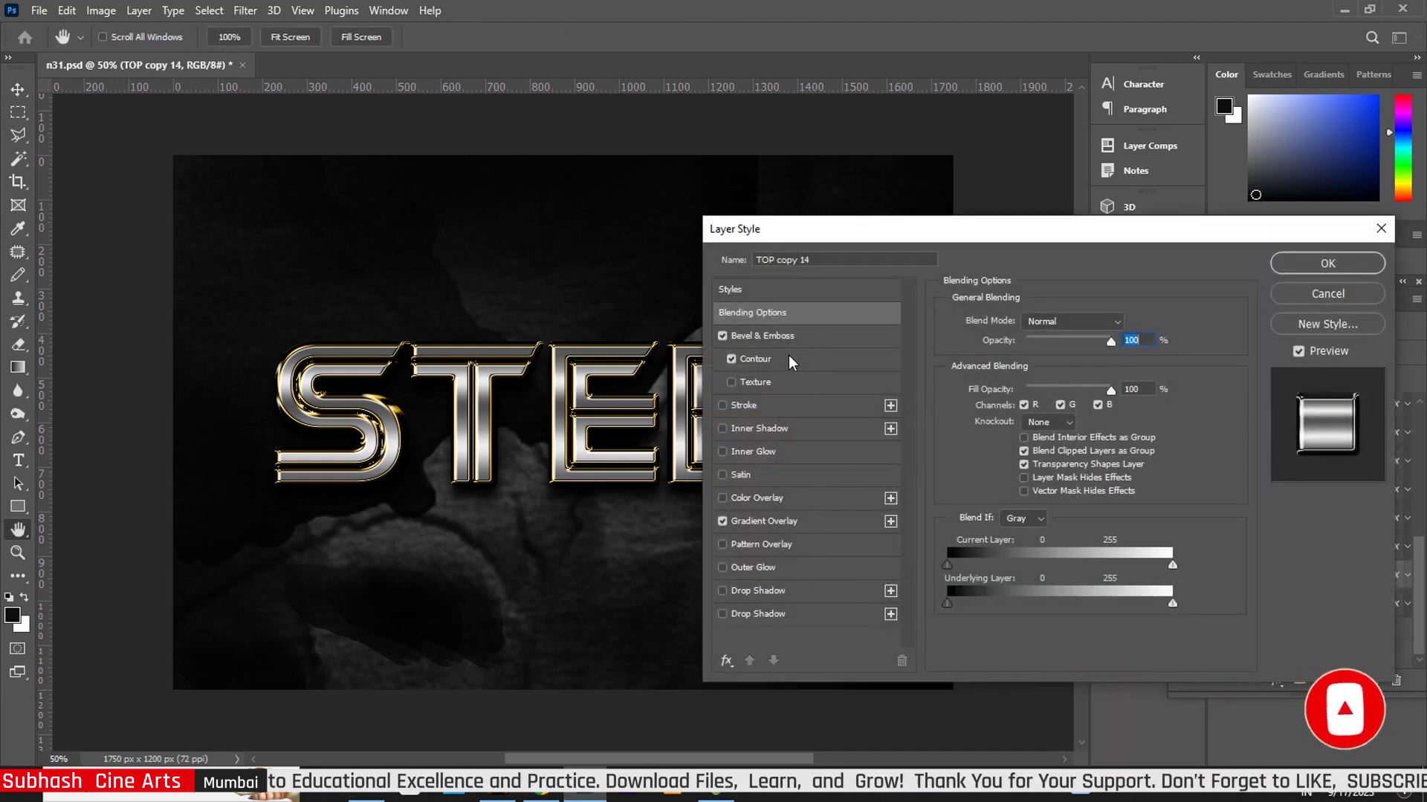
{"action": "left_click", "coordinate": [798, 336]}
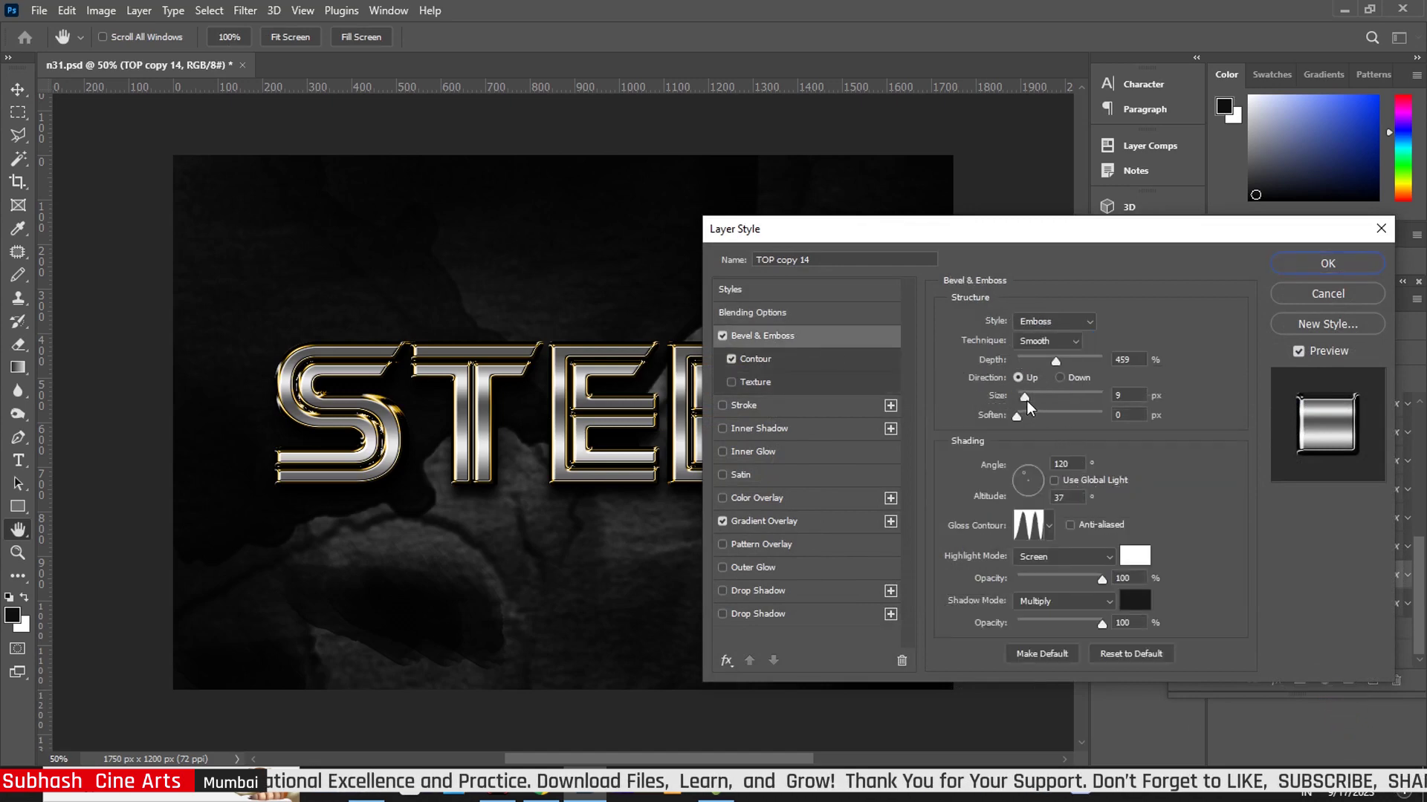
{"action": "left_click_drag", "start_coordinate": [1028, 400], "coordinate": [1030, 400]}
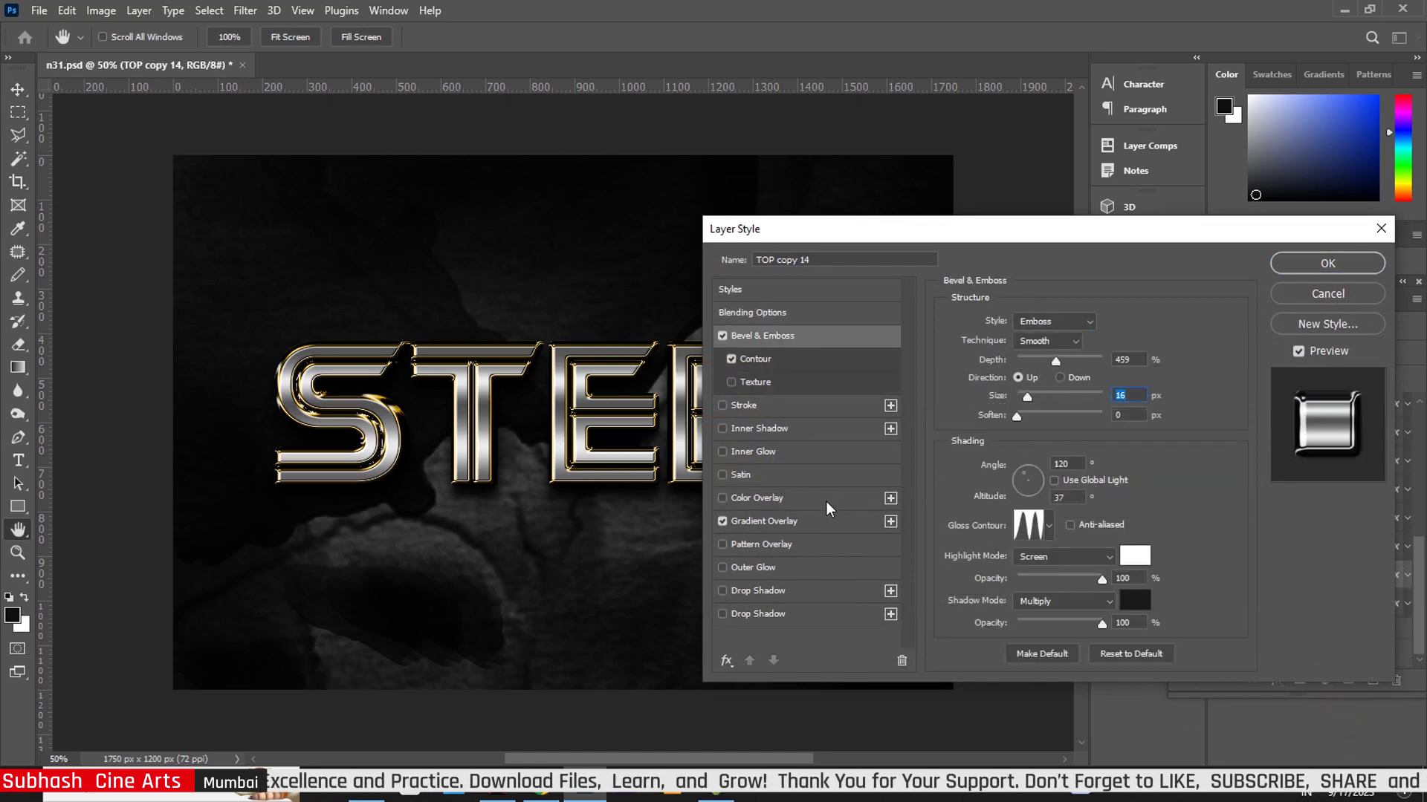
{"action": "left_click", "coordinate": [812, 529]}
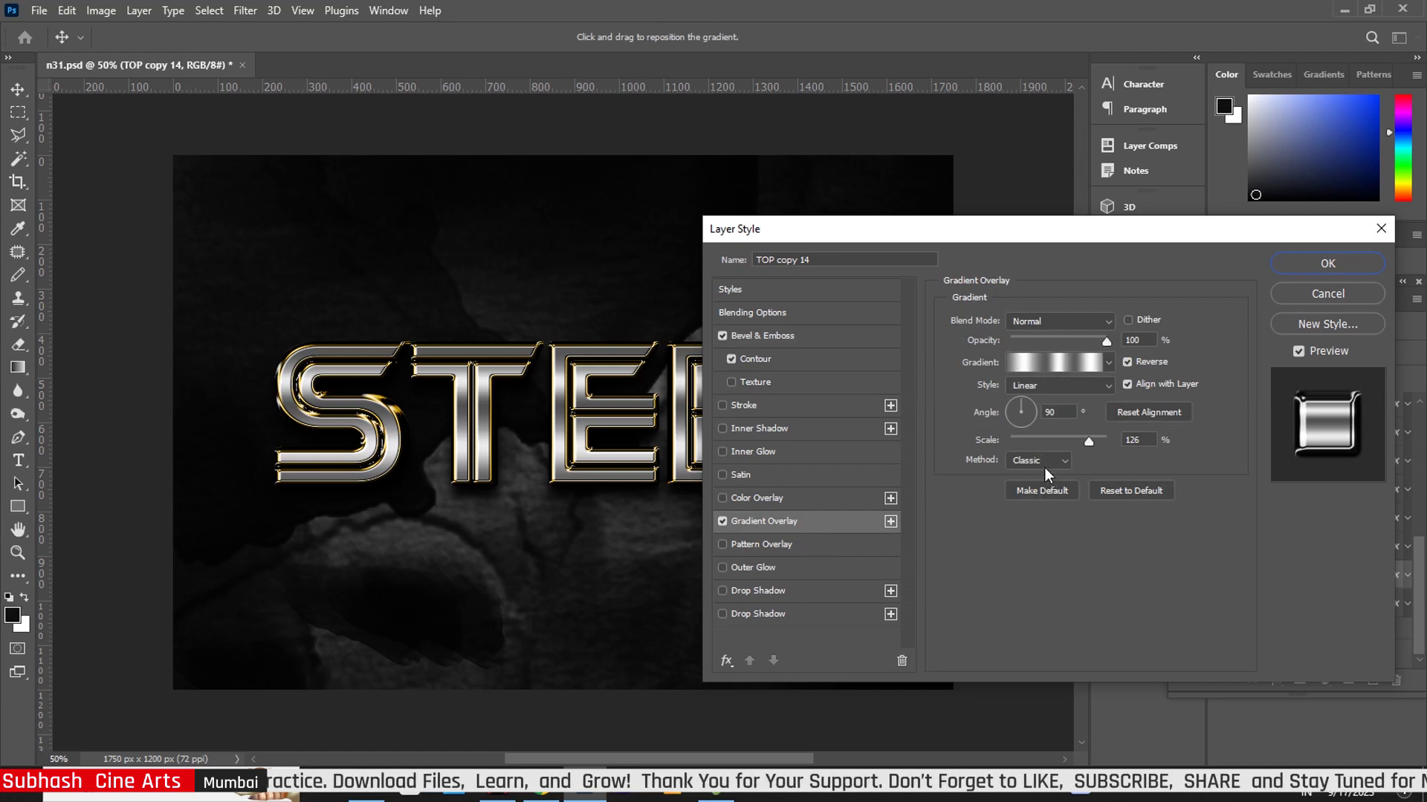
{"action": "left_click_drag", "start_coordinate": [1086, 444], "coordinate": [1090, 445]}
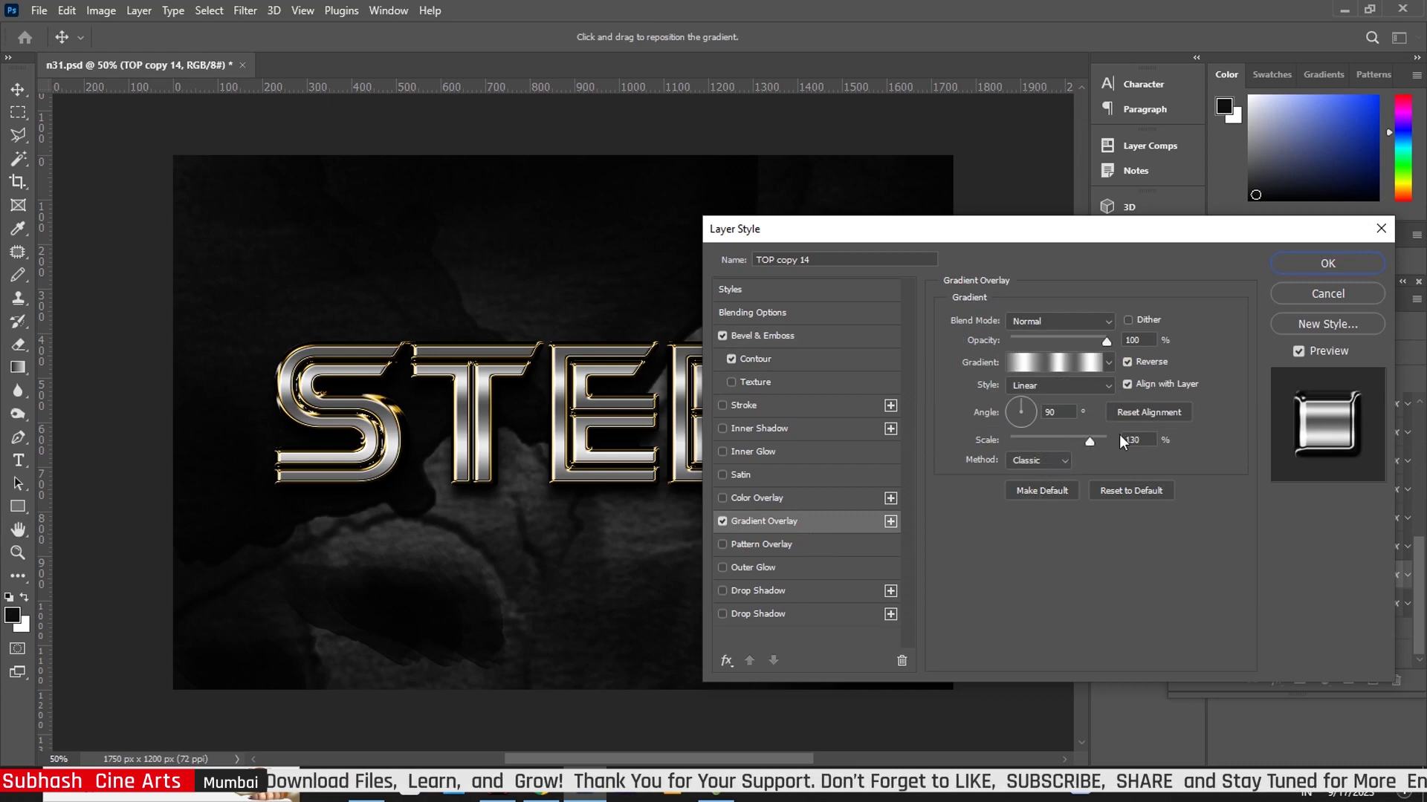
{"action": "left_click", "coordinate": [1344, 266]}
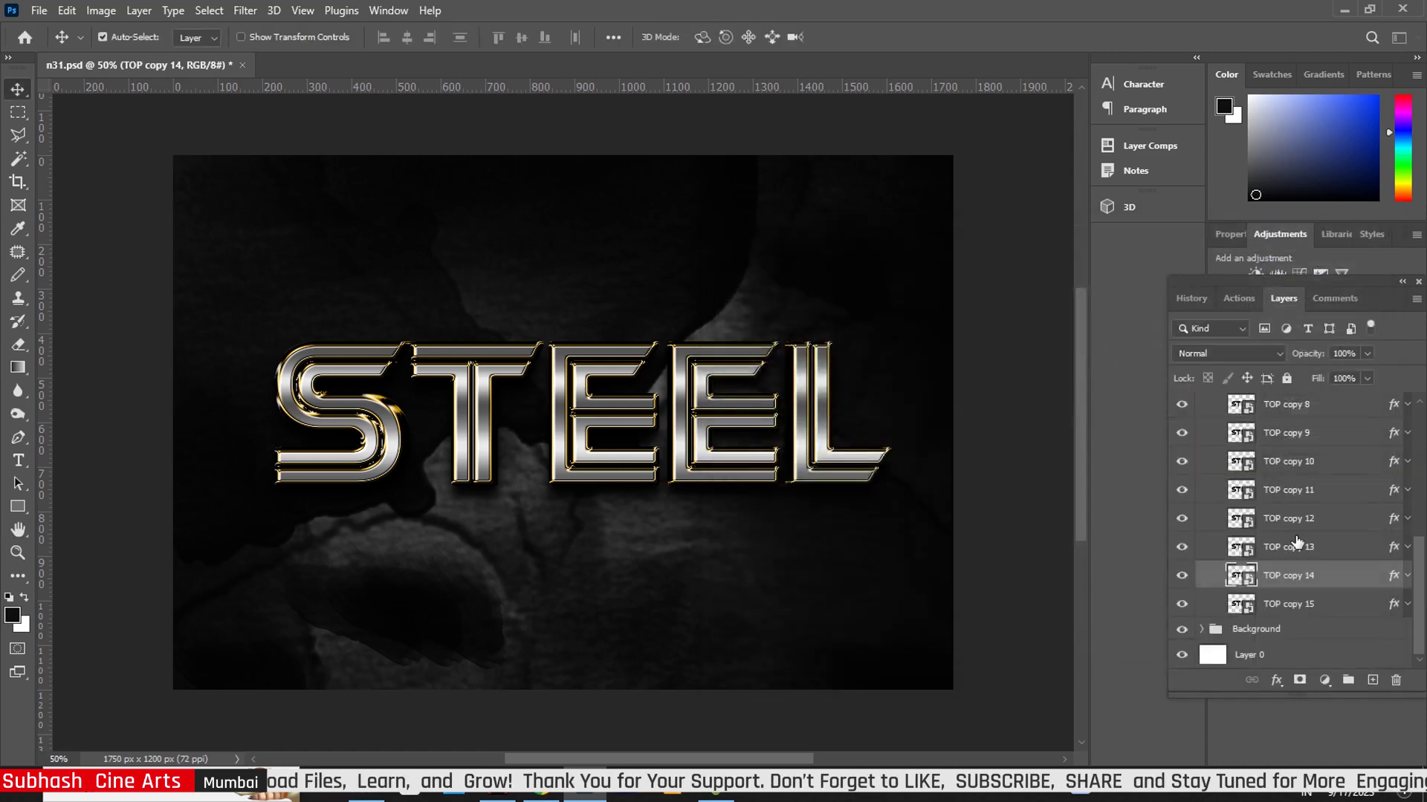
- Reduce TOP copy 15's bevel size to 7 px, then open the Your Text Here smart object
{"action": "double_click", "coordinate": [1395, 606]}
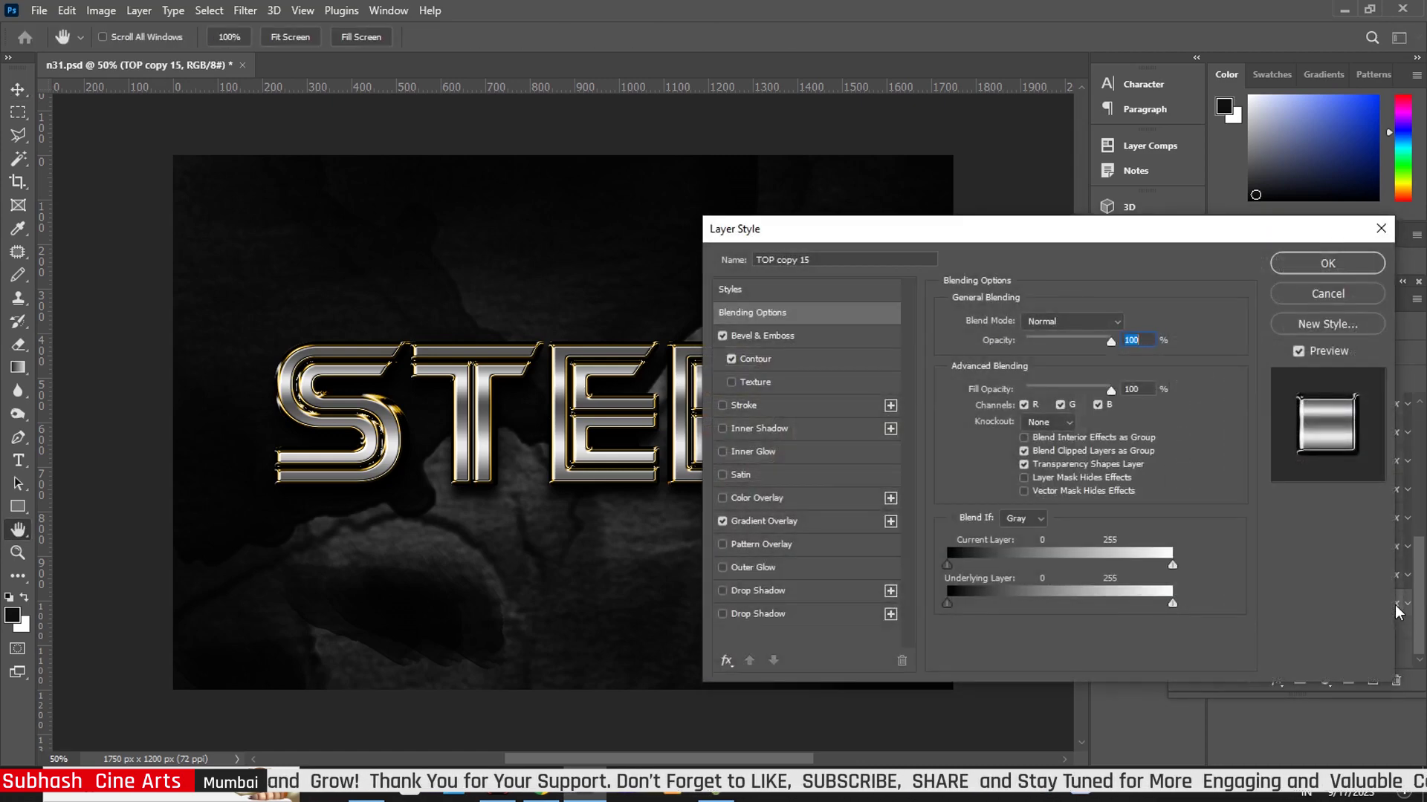
{"action": "left_click", "coordinate": [821, 335]}
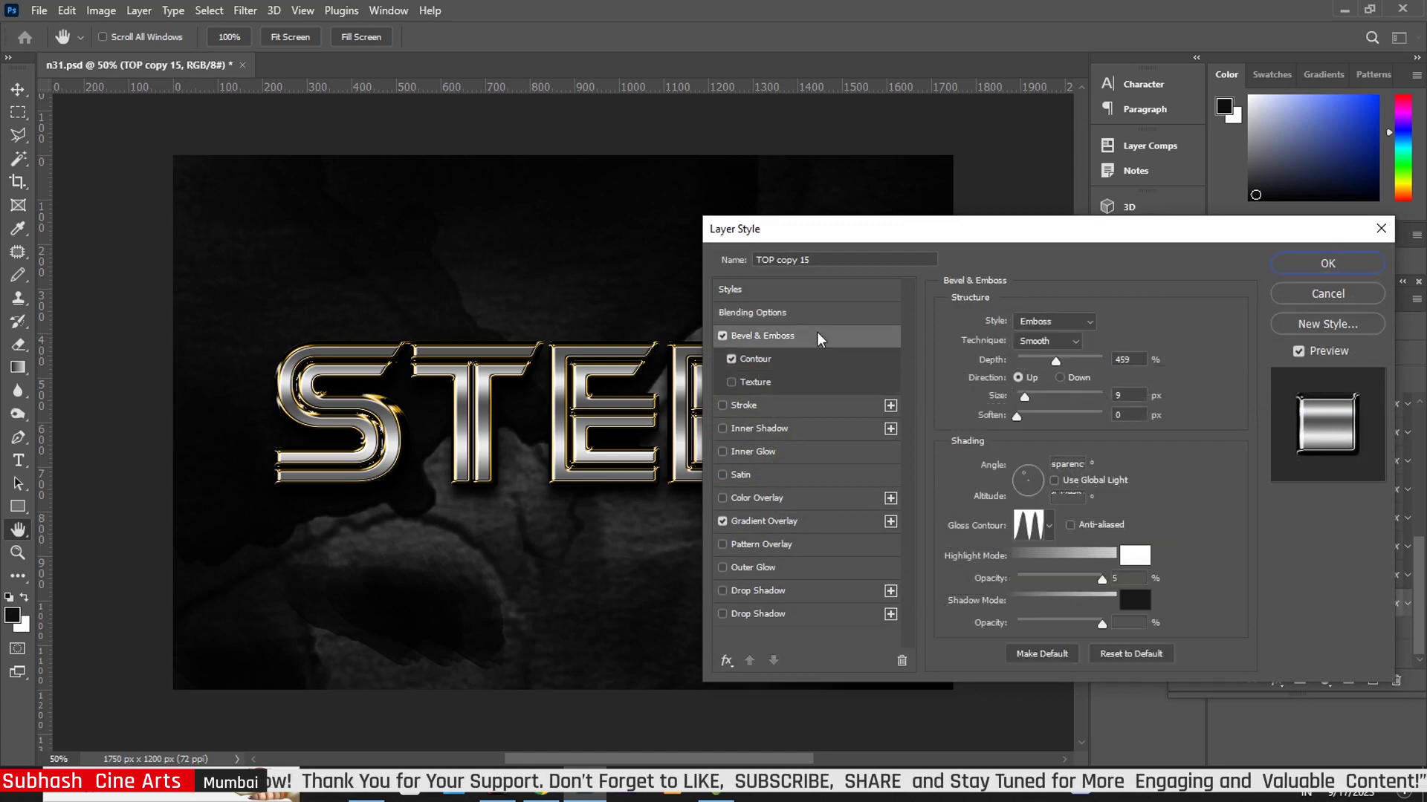
{"action": "left_click", "coordinate": [1024, 396]}
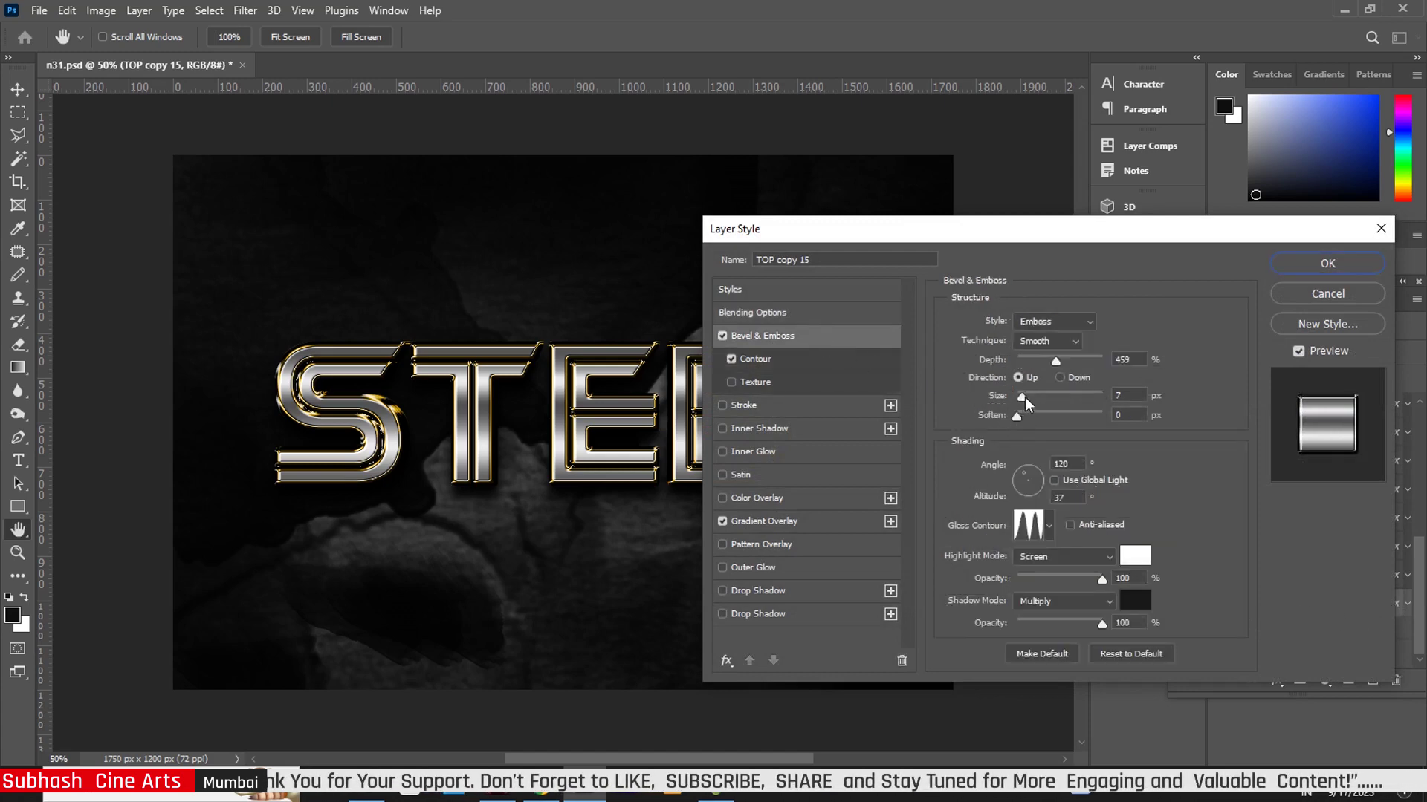
{"action": "left_click", "coordinate": [1309, 267]}
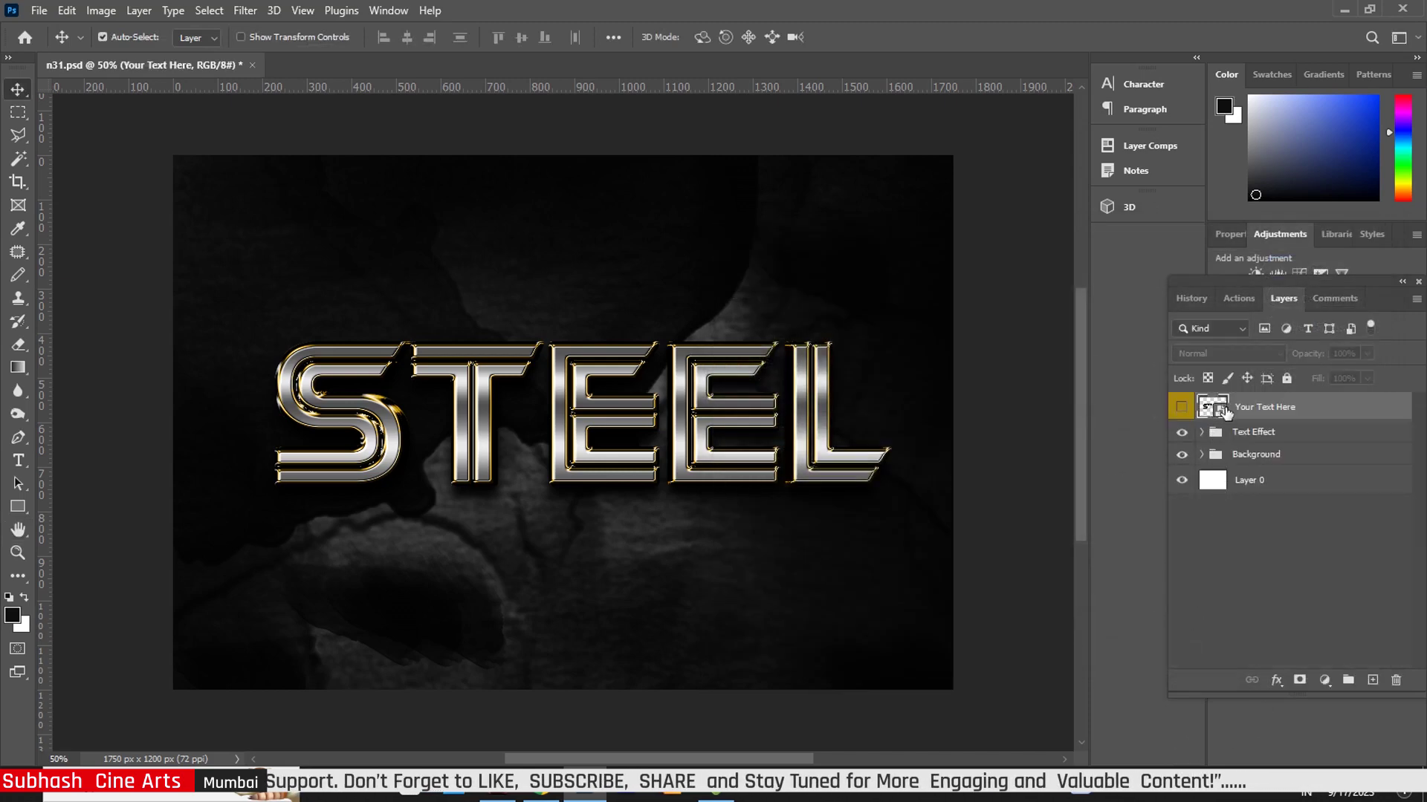
{"action": "double_click", "coordinate": [1221, 413]}
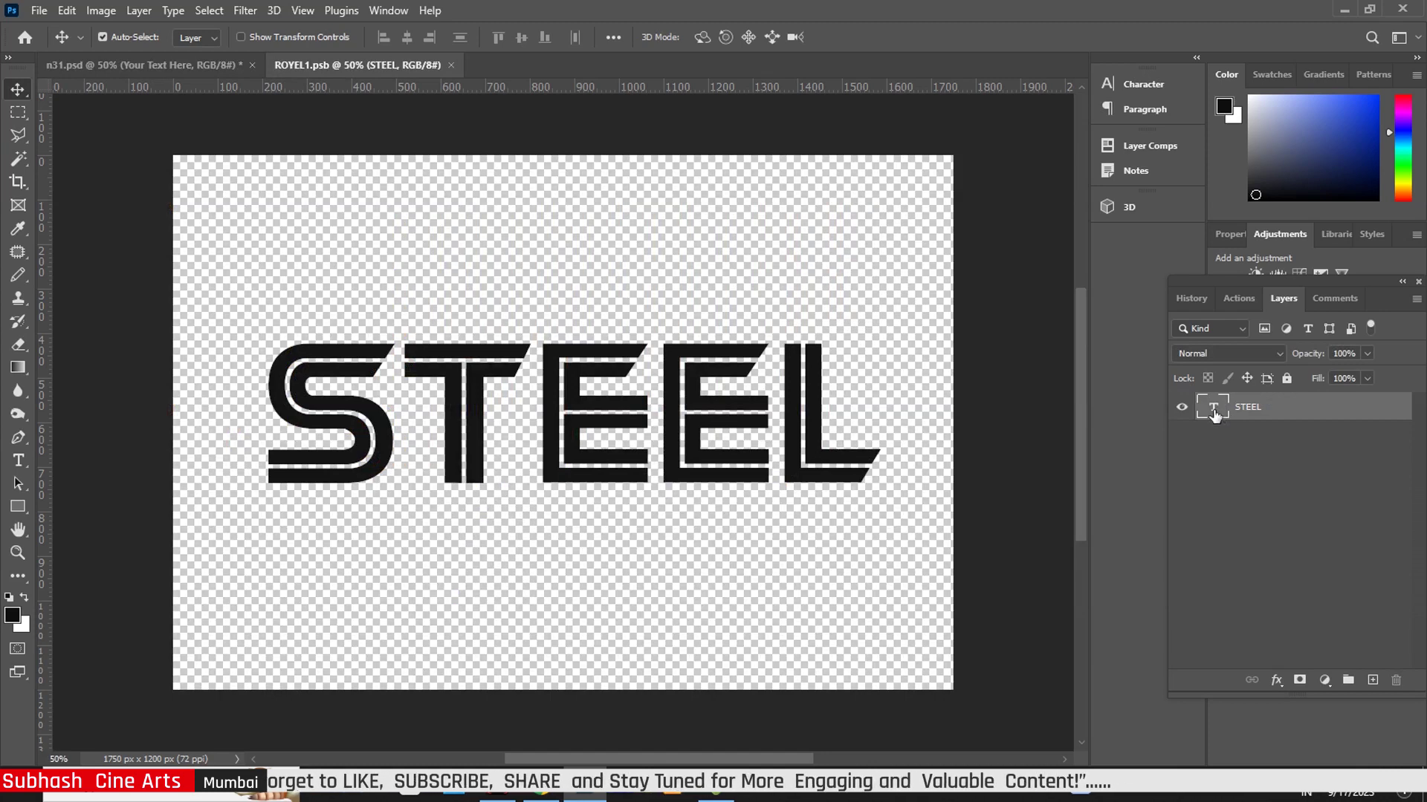
- Delete the STEEL text in ROYEL1.psb and drag the subhash logo file from the desktop onto the canvas
{"action": "double_click", "coordinate": [1214, 418]}
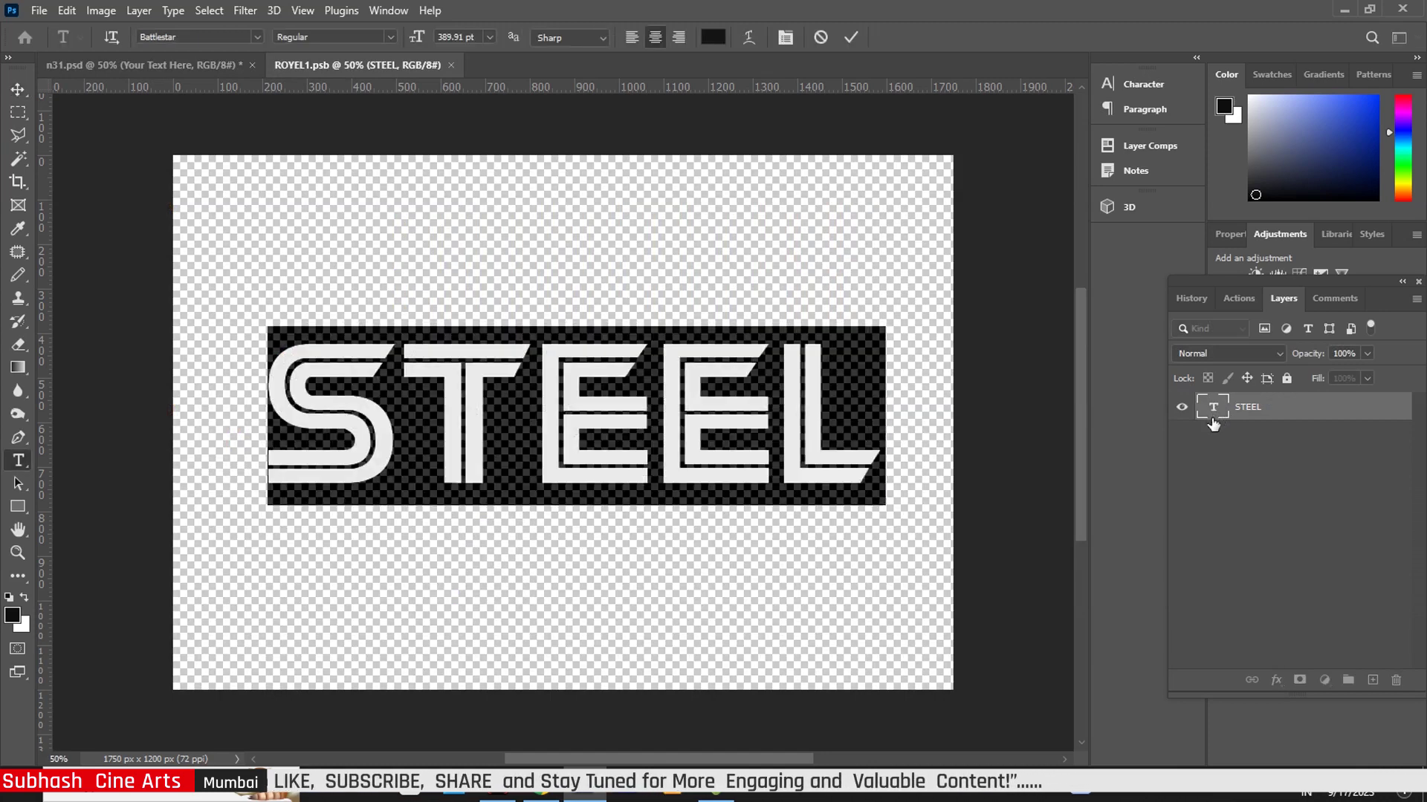
{"action": "key", "text": "BackSpace"}
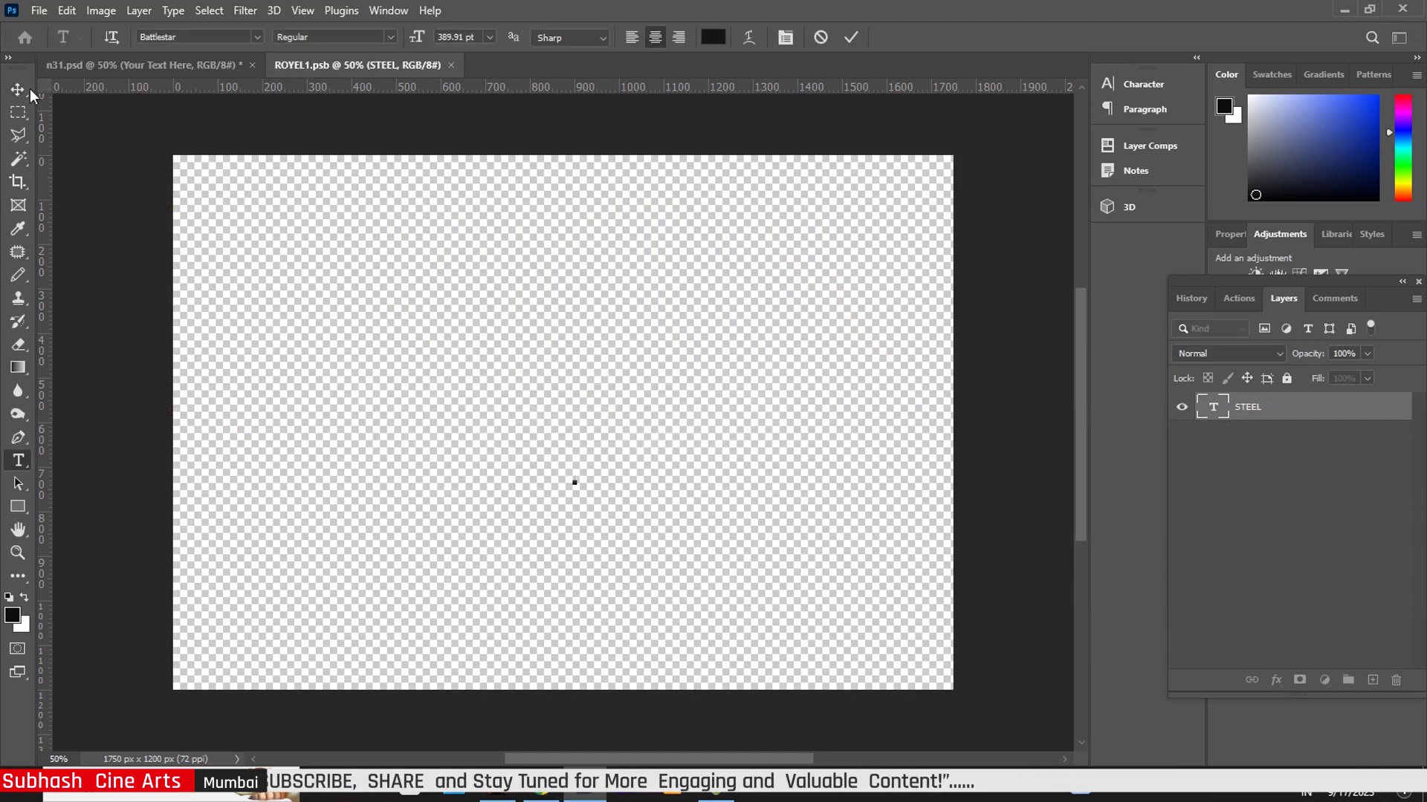
{"action": "left_click", "coordinate": [20, 89]}
{"action": "left_click", "coordinate": [1342, 11]}
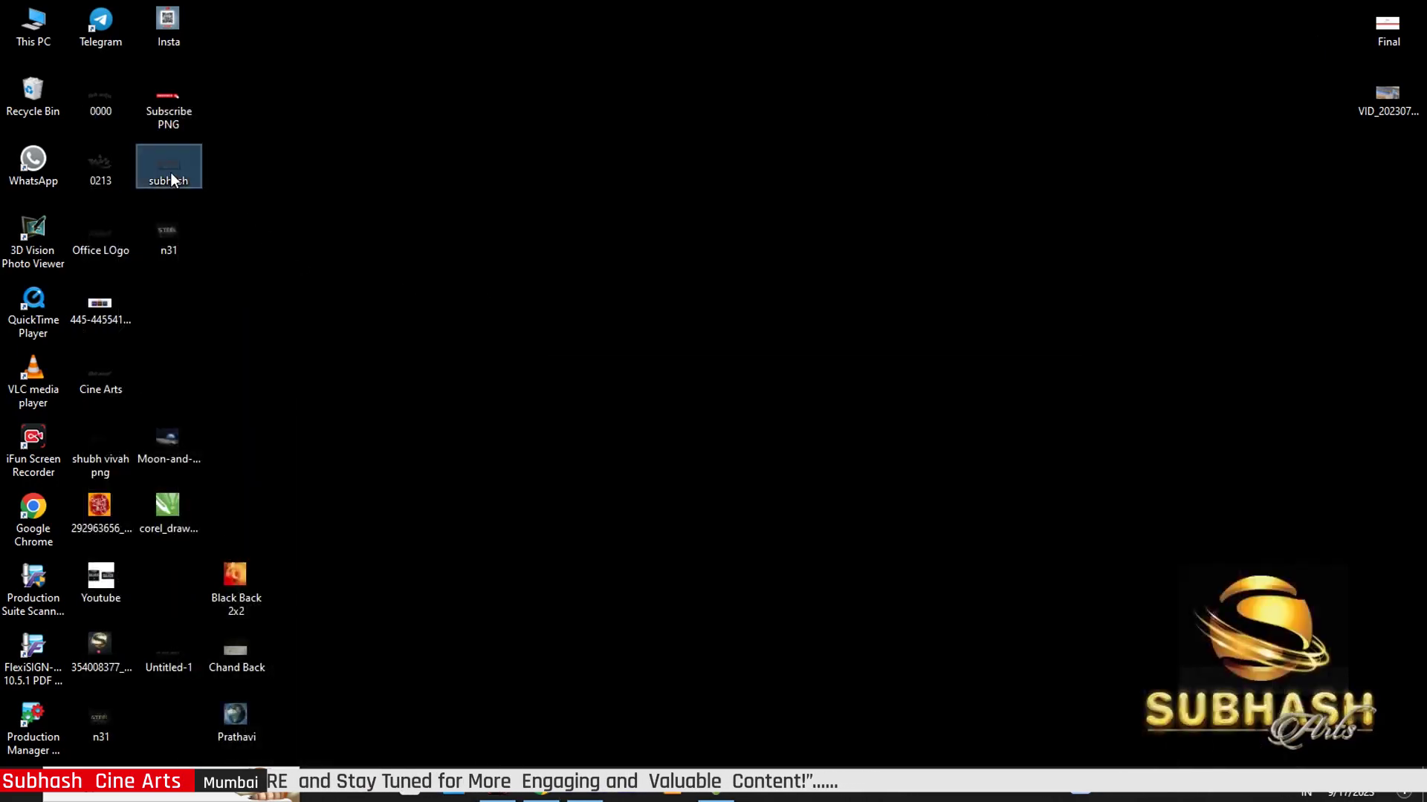
{"action": "left_click_drag", "start_coordinate": [171, 180], "coordinate": [569, 403]}
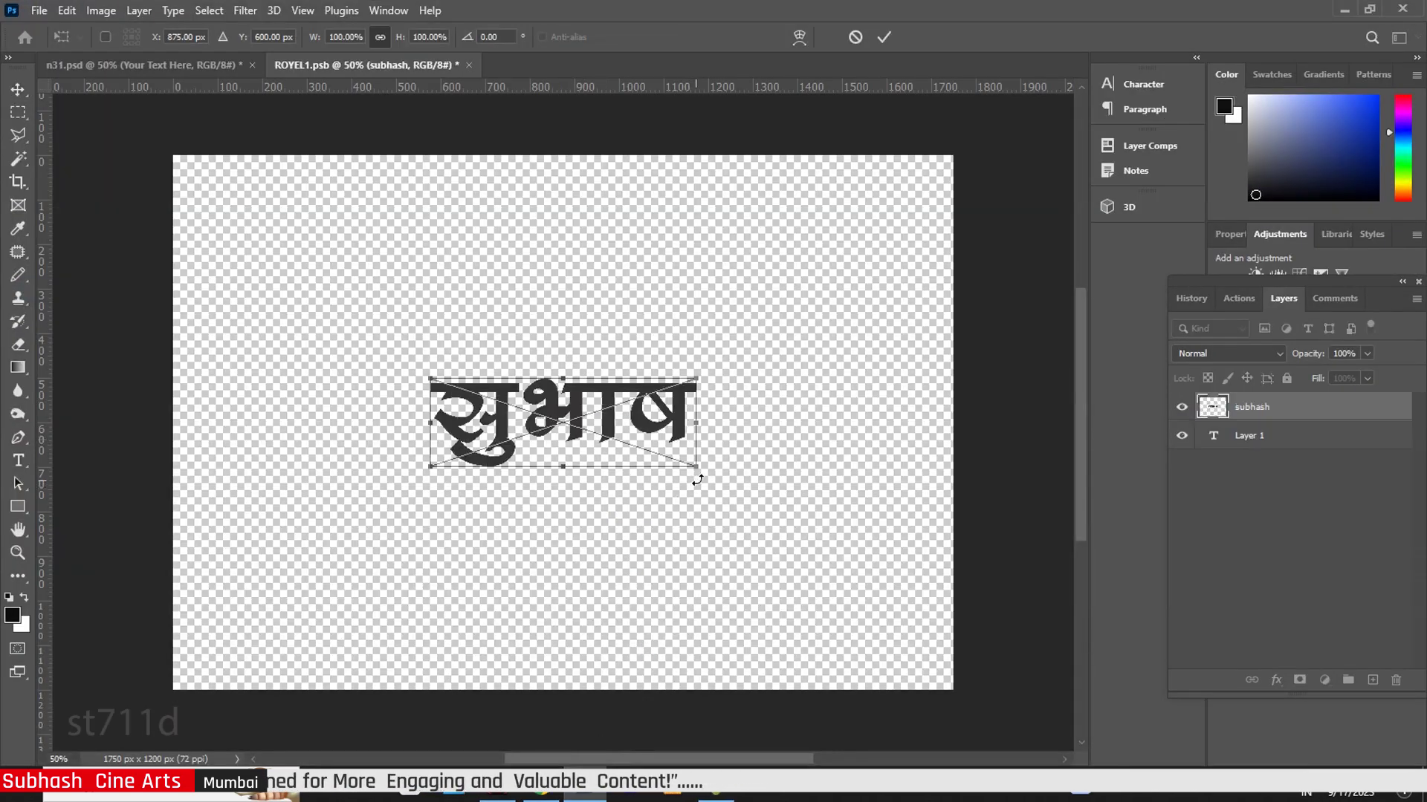
- Scale the placed सुभाष logo up to about 204%, nudge it into position, and commit
{"action": "left_click_drag", "start_coordinate": [693, 469], "coordinate": [787, 497]}
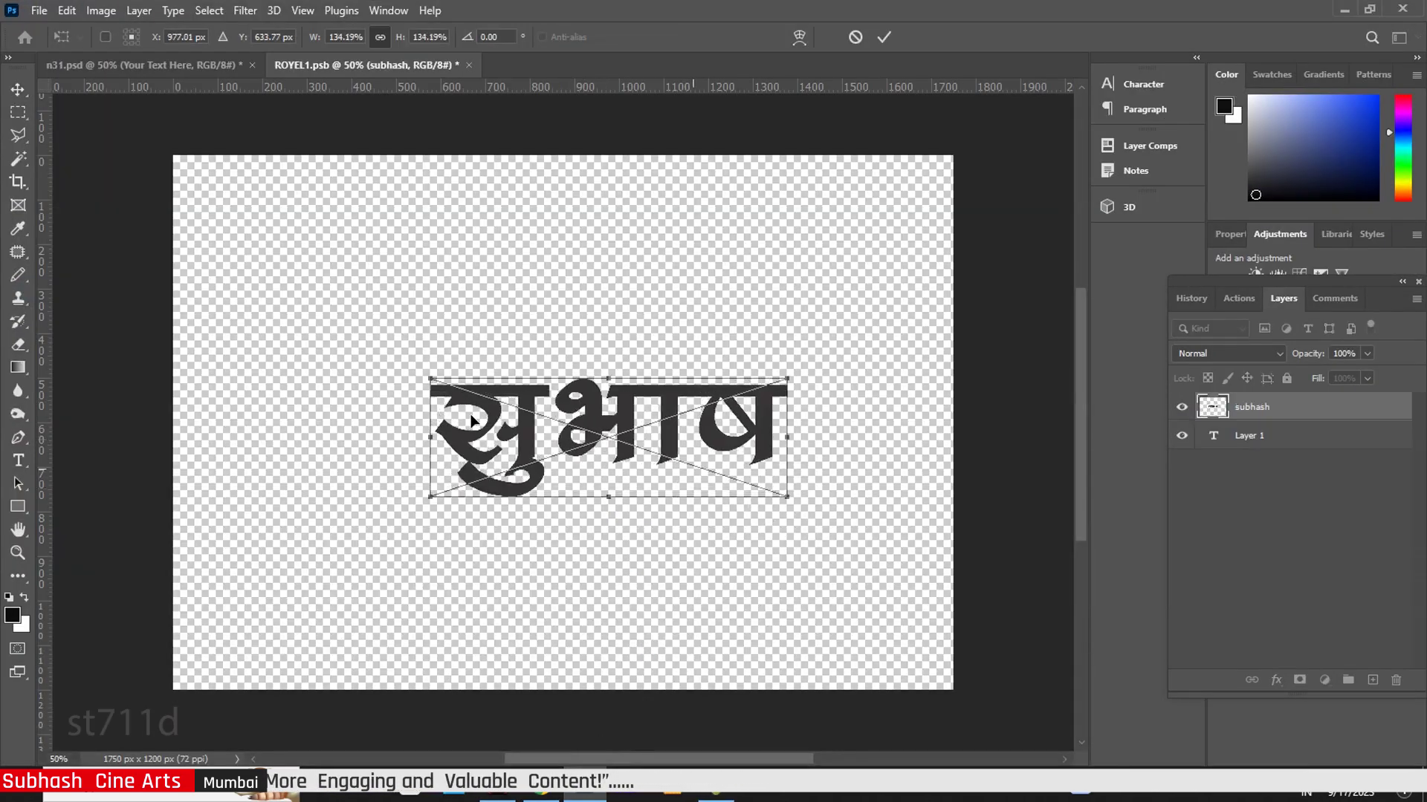
{"action": "left_click_drag", "start_coordinate": [429, 380], "coordinate": [291, 333]}
{"action": "left_click_drag", "start_coordinate": [787, 332], "coordinate": [815, 323]}
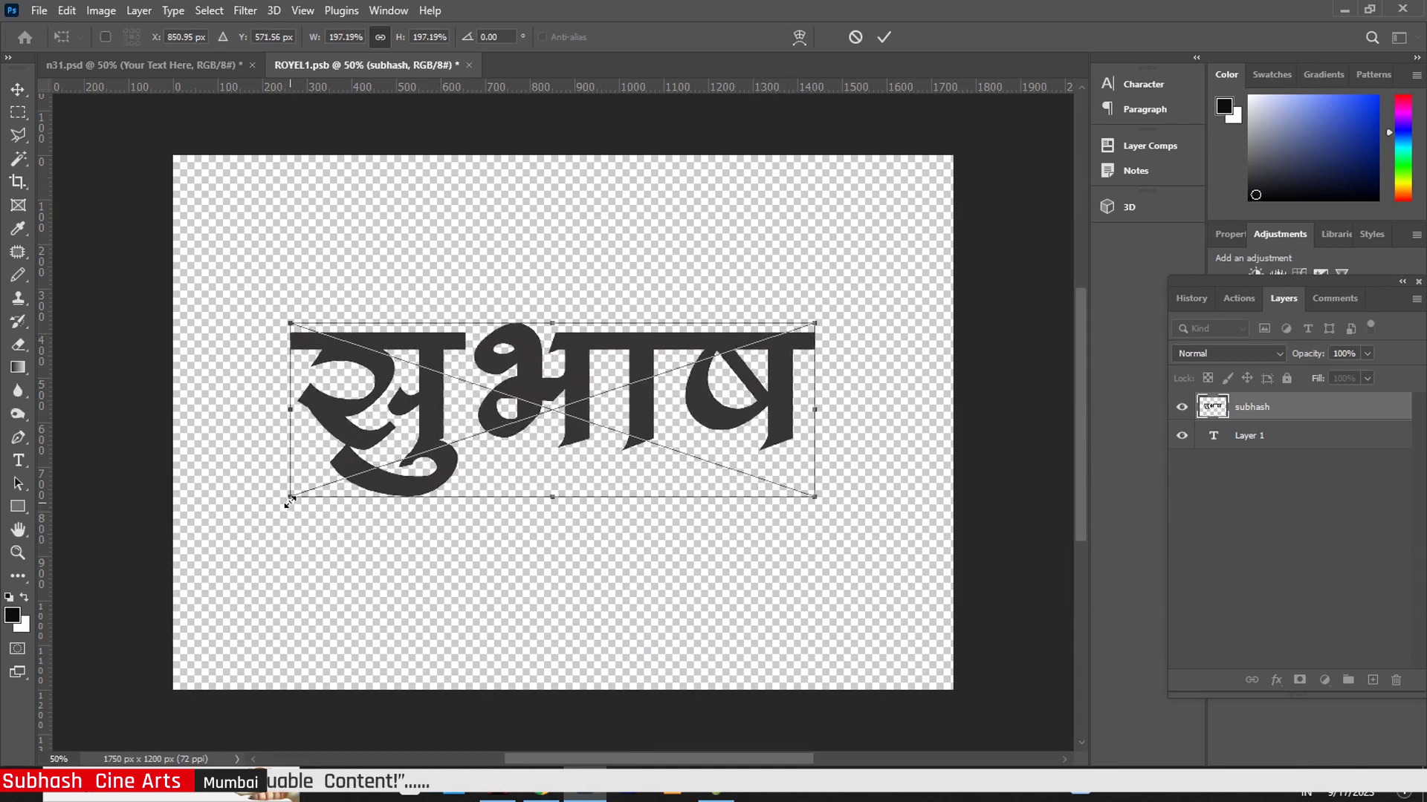
{"action": "left_click_drag", "start_coordinate": [290, 504], "coordinate": [274, 512]}
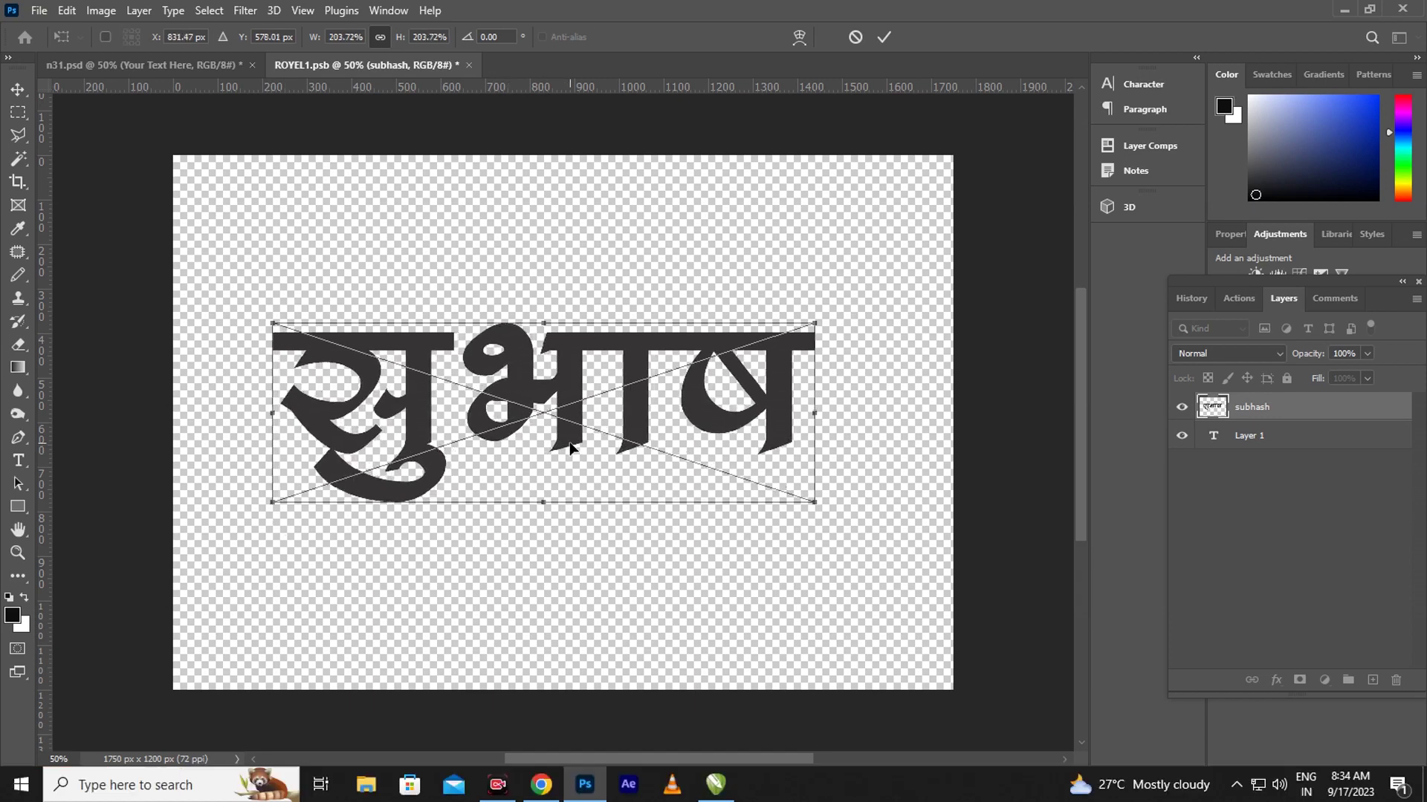
{"action": "left_click_drag", "start_coordinate": [573, 445], "coordinate": [582, 452]}
{"action": "left_click", "coordinate": [13, 90]}
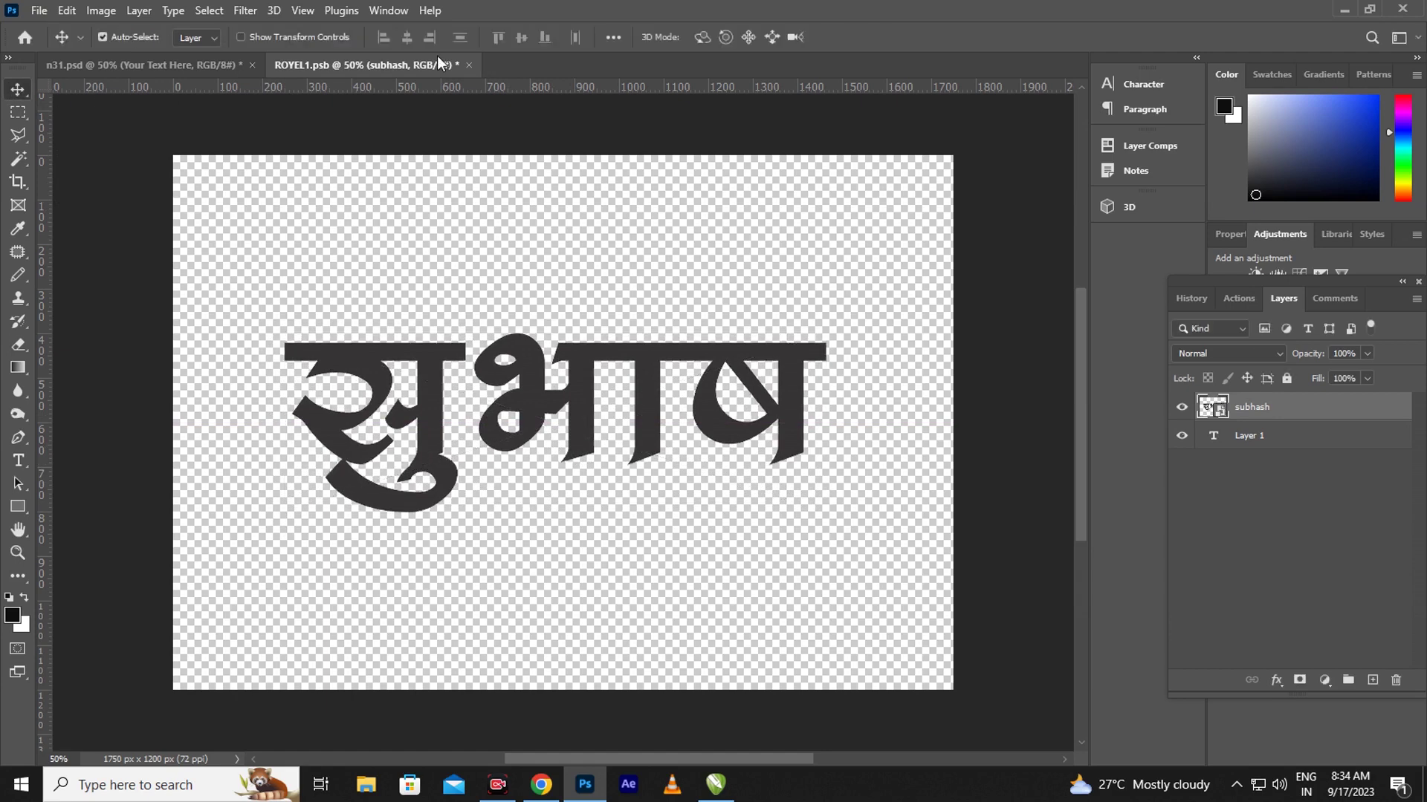
- Close ROYEL1.psb, choosing Yes to save the smart object changes
{"action": "left_click", "coordinate": [469, 65]}
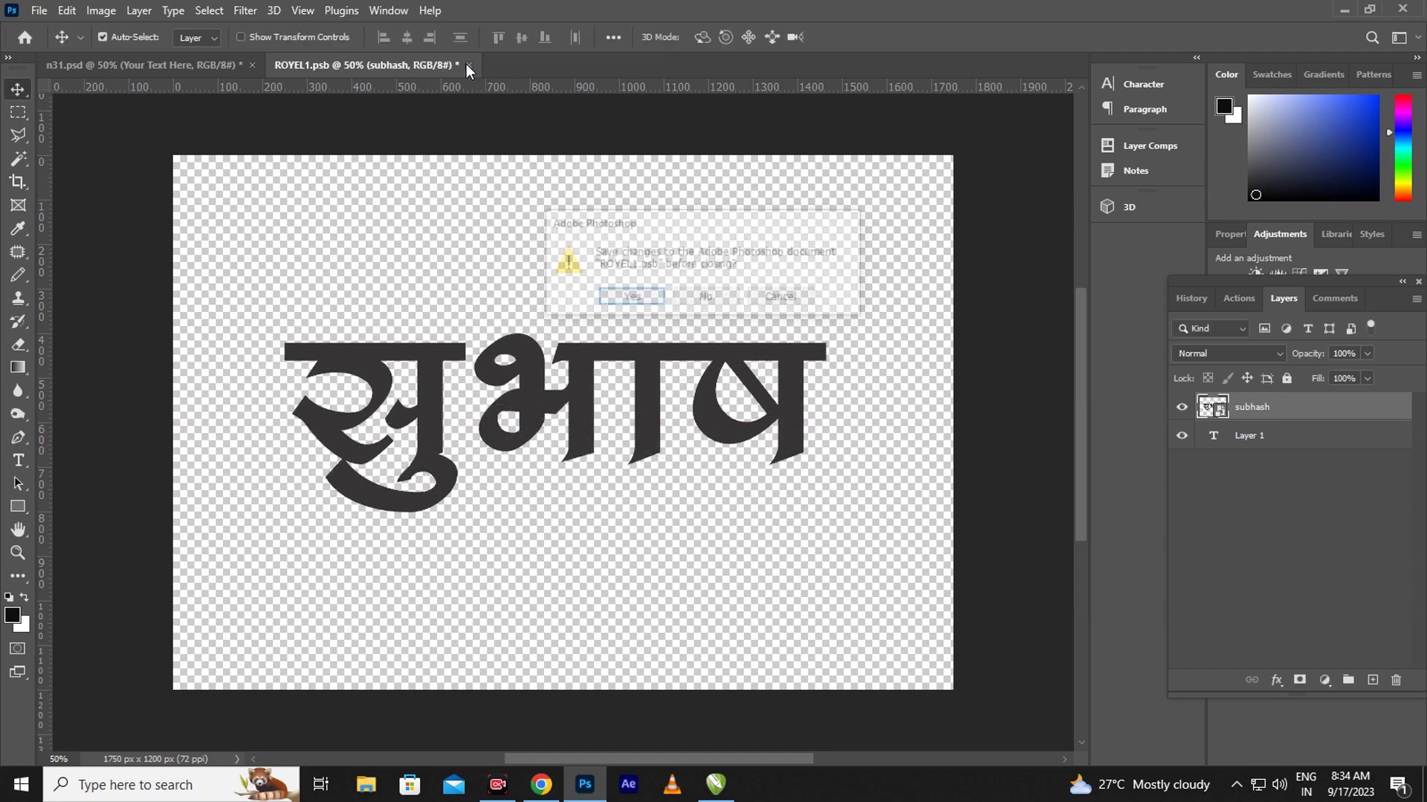
{"action": "left_click", "coordinate": [636, 297]}
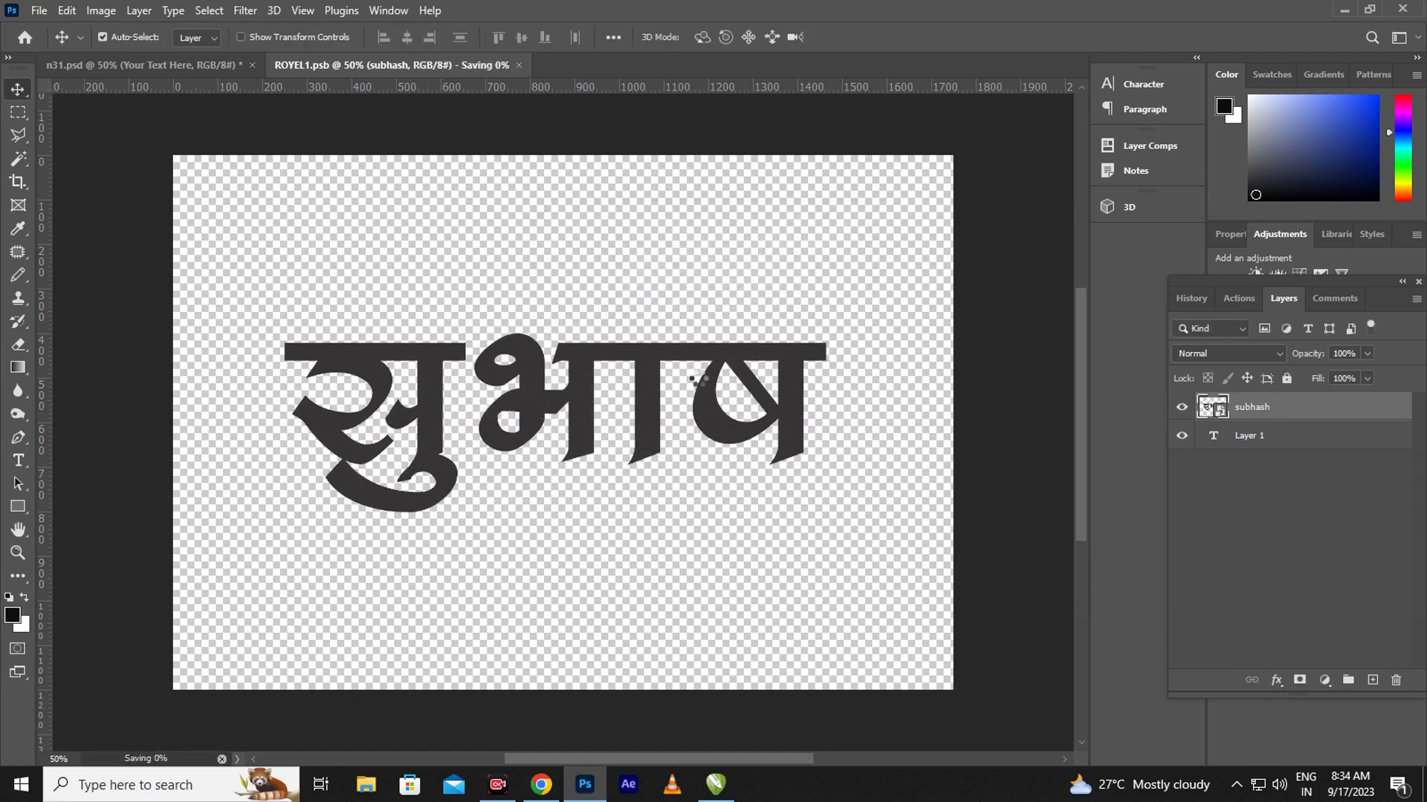